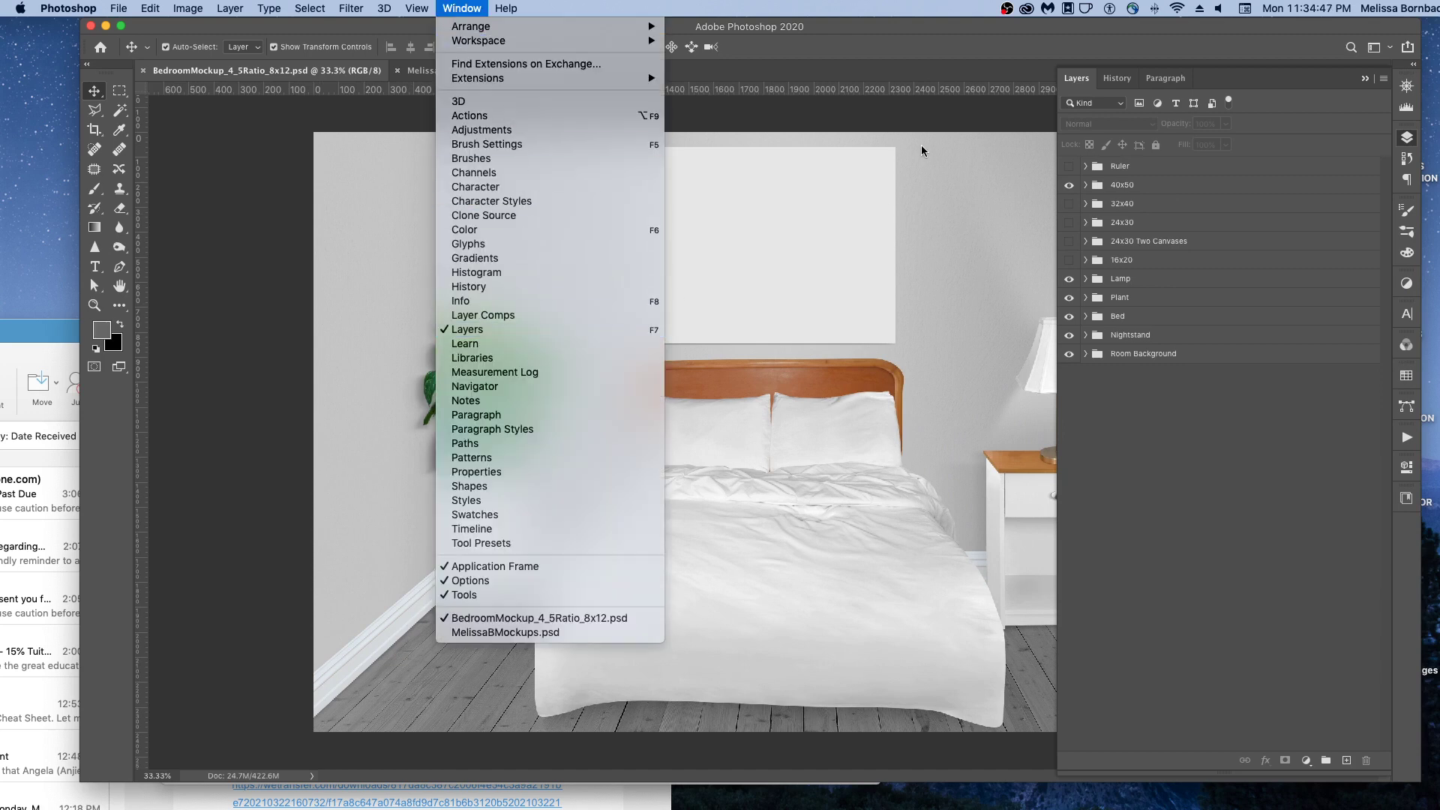
Step: Expand the 40x50 layer group and open its Design - Canvas smart object for editing
{"action": "left_click", "coordinate": [880, 125]}
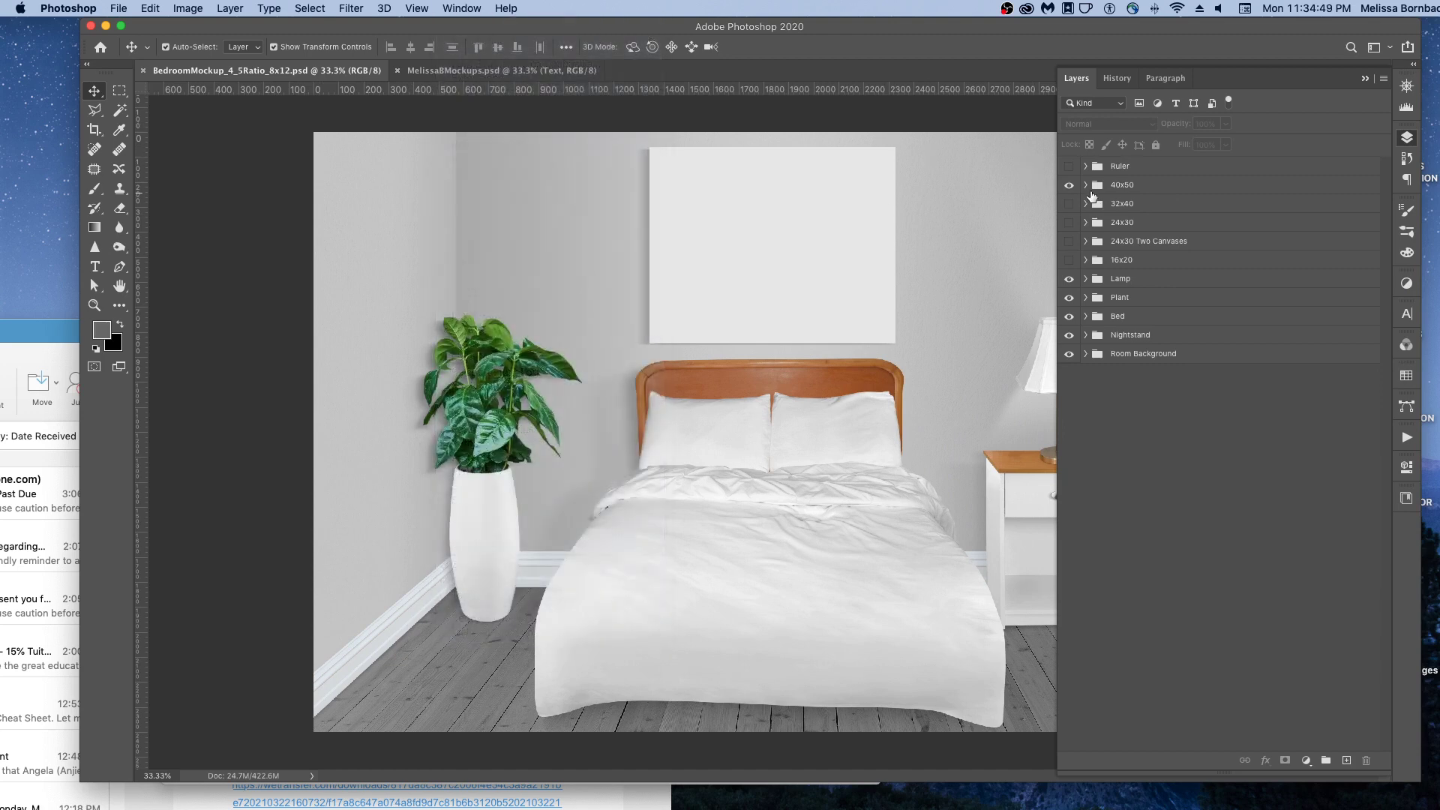
{"action": "left_click", "coordinate": [1085, 185]}
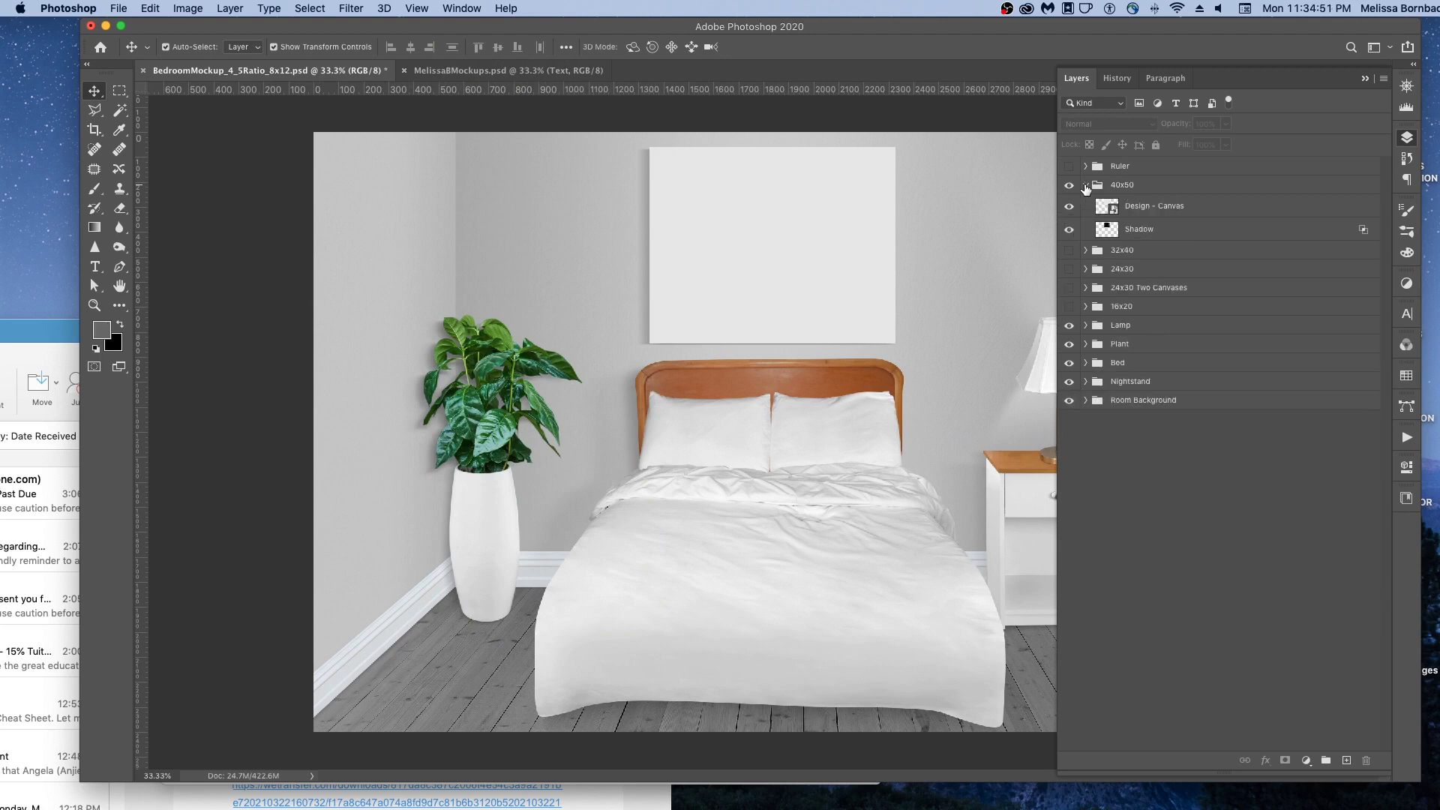
{"action": "left_click", "coordinate": [1086, 187]}
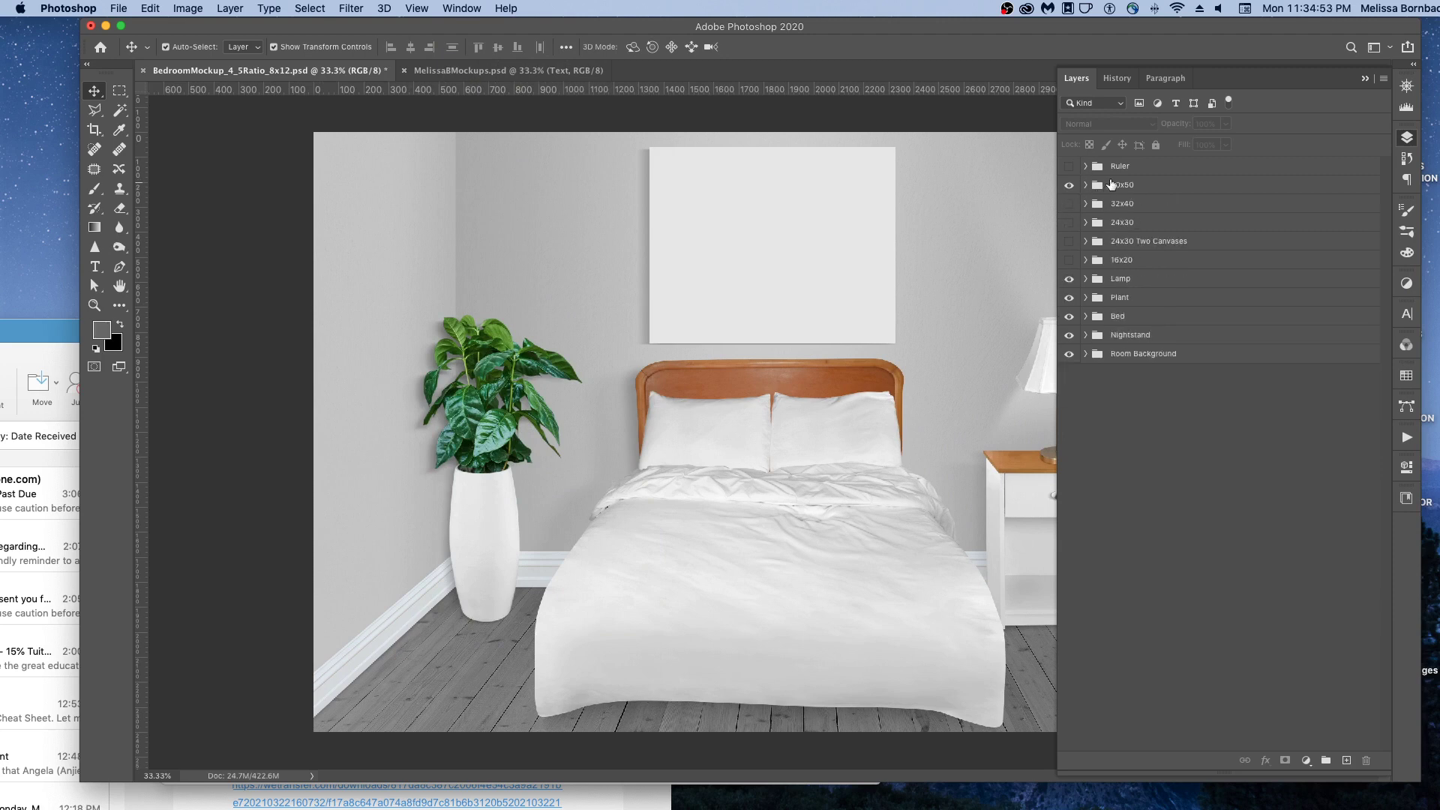
{"action": "left_click", "coordinate": [1084, 187]}
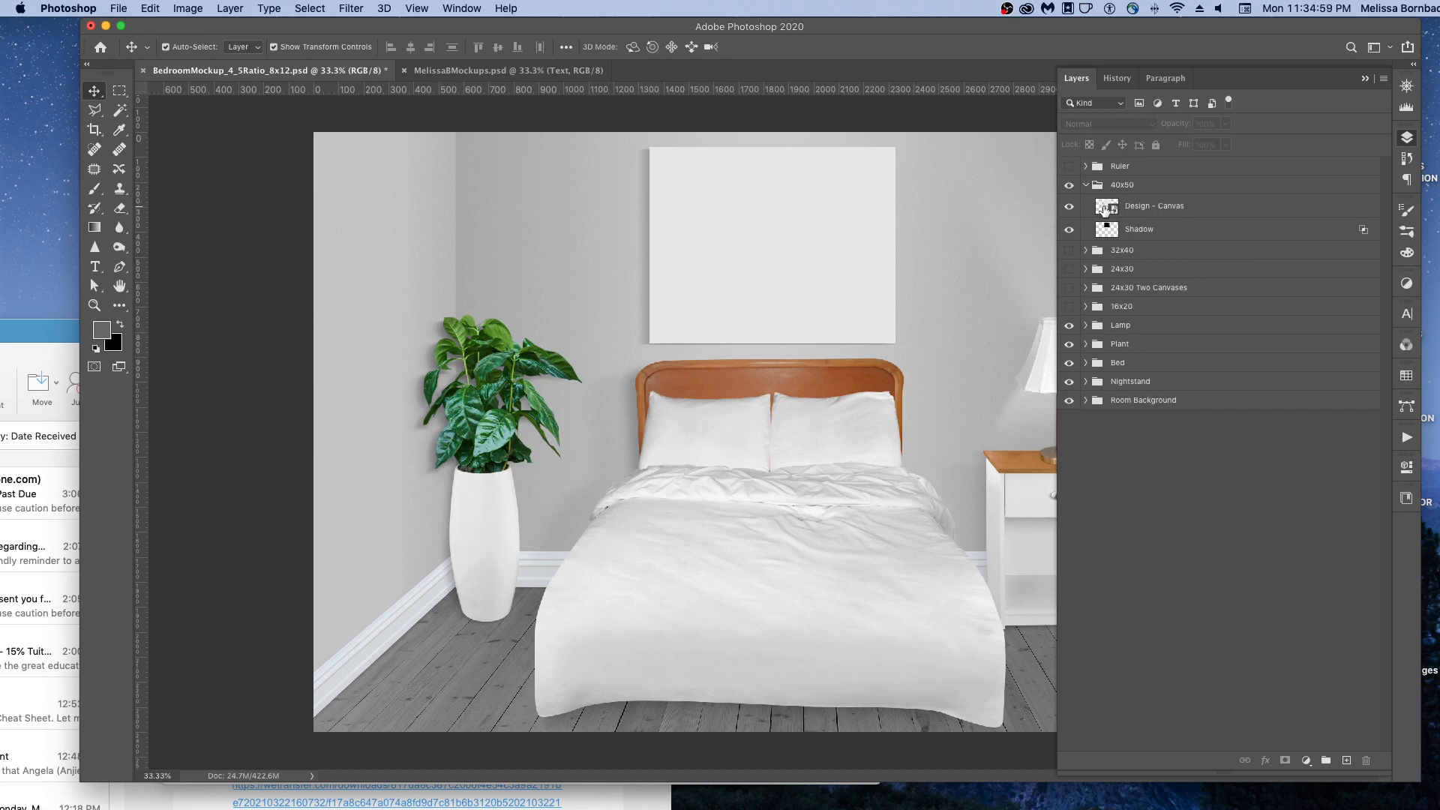
{"action": "double_click", "coordinate": [1104, 210]}
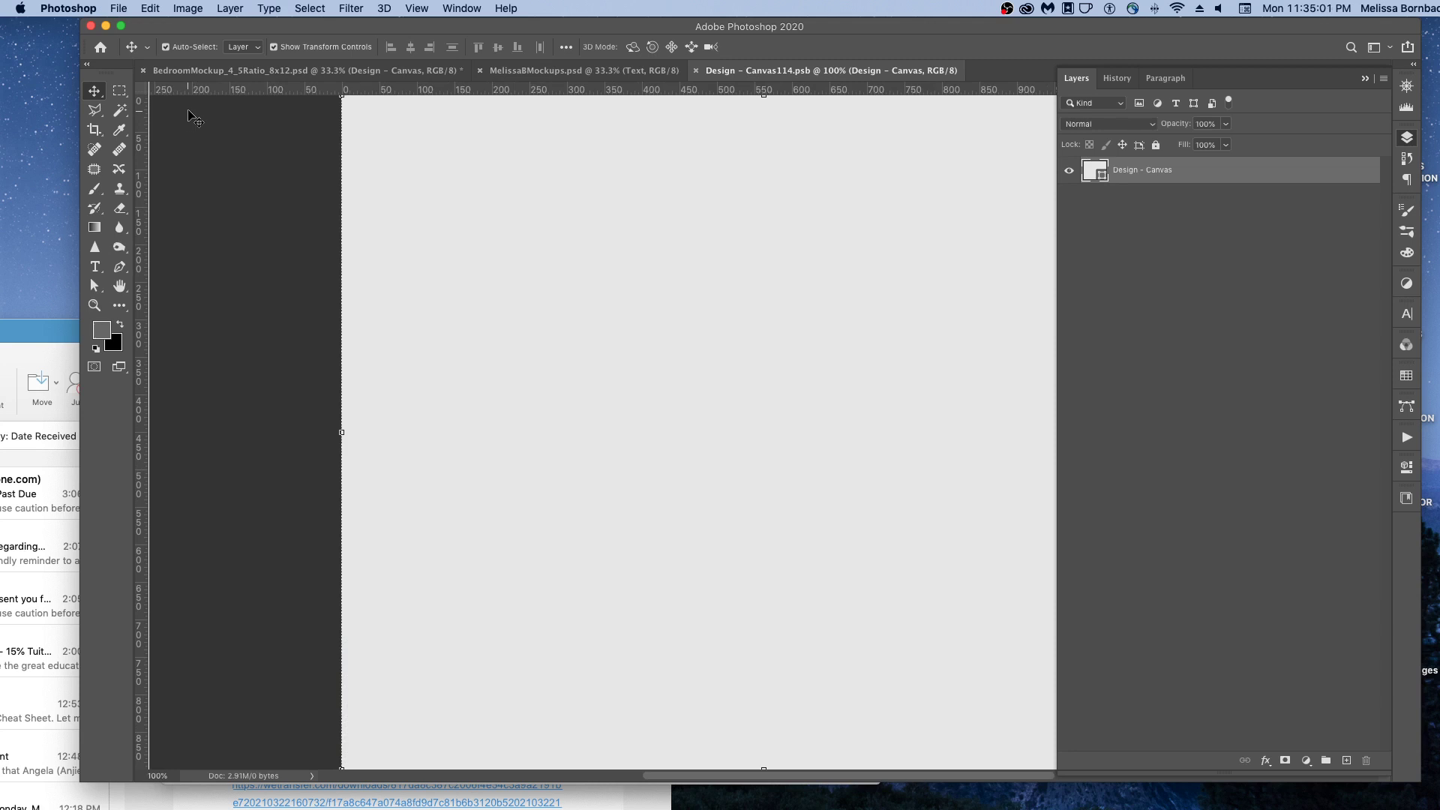
Step: Open the artwork file background-2536222-2.jpg from the 1_Art folder
{"action": "left_click", "coordinate": [121, 11]}
{"action": "left_click", "coordinate": [163, 57]}
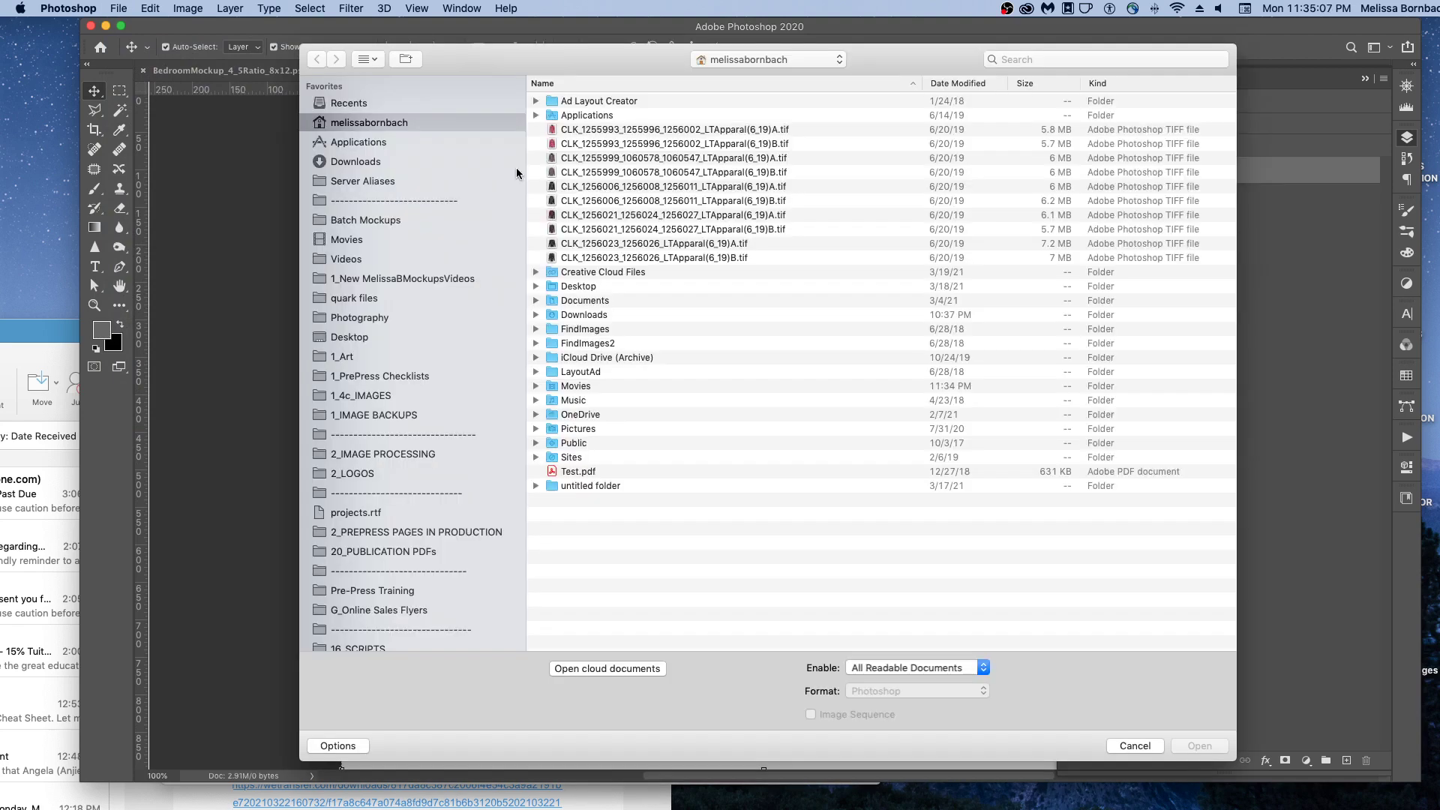
{"action": "left_click", "coordinate": [360, 358]}
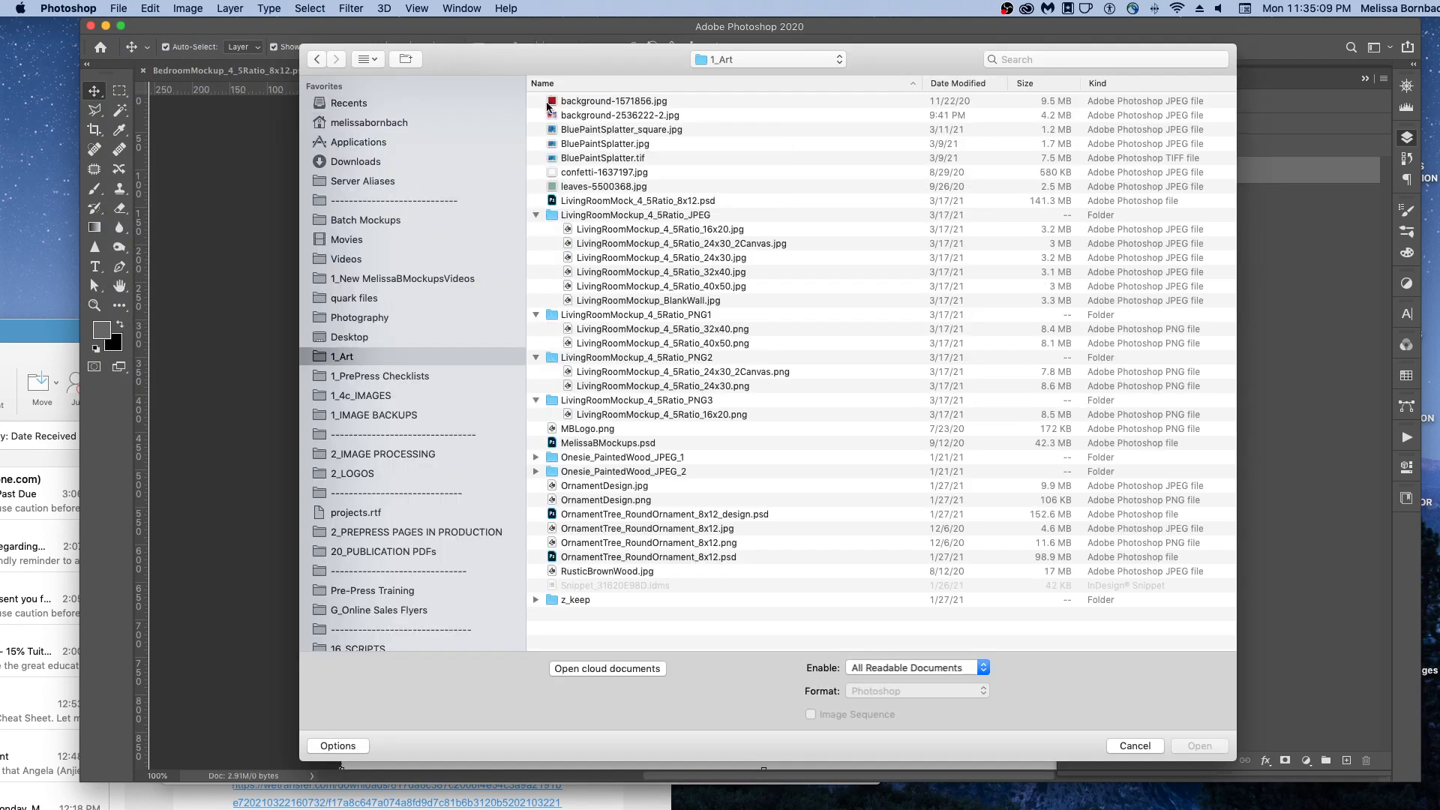
{"action": "left_click", "coordinate": [627, 116]}
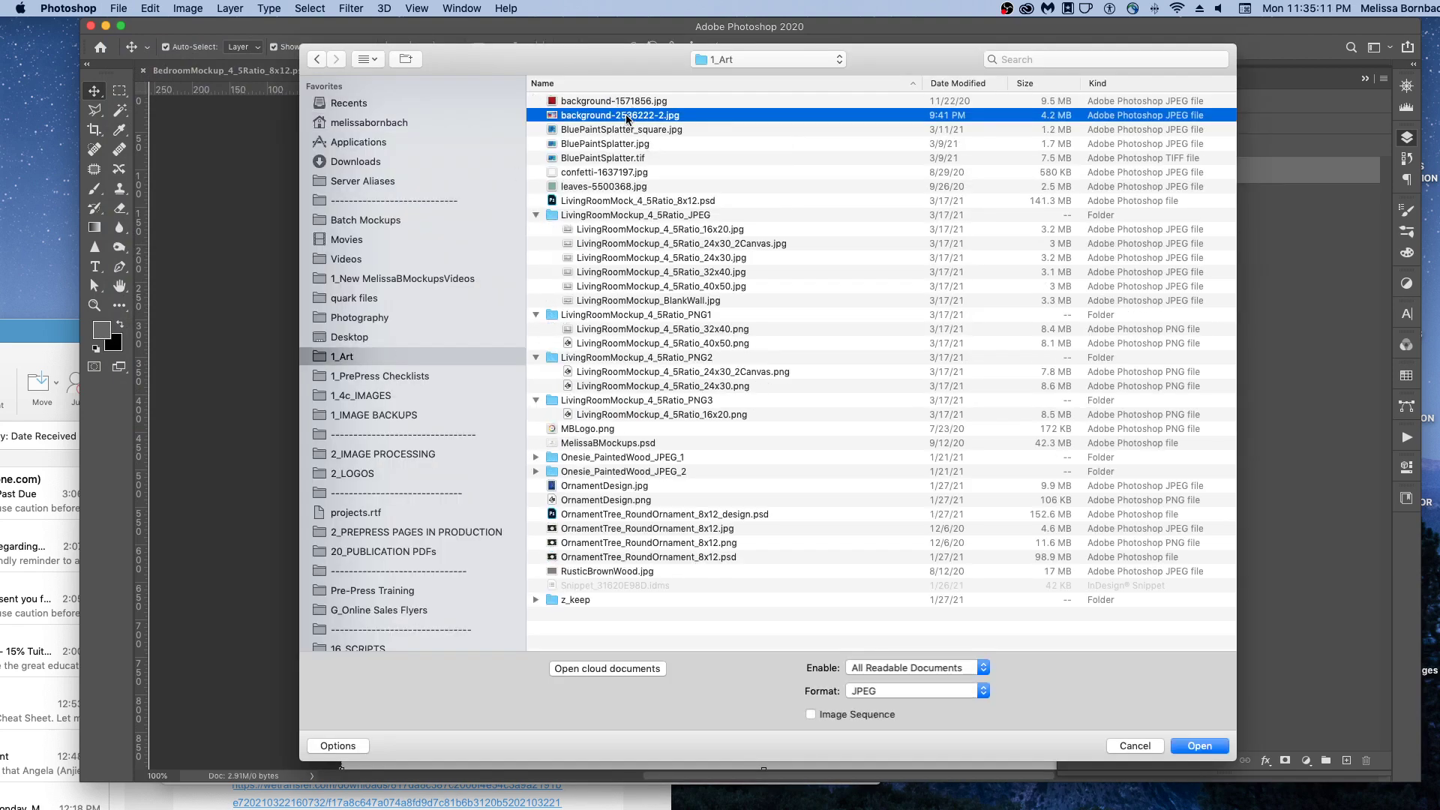
{"action": "double_click", "coordinate": [597, 118]}
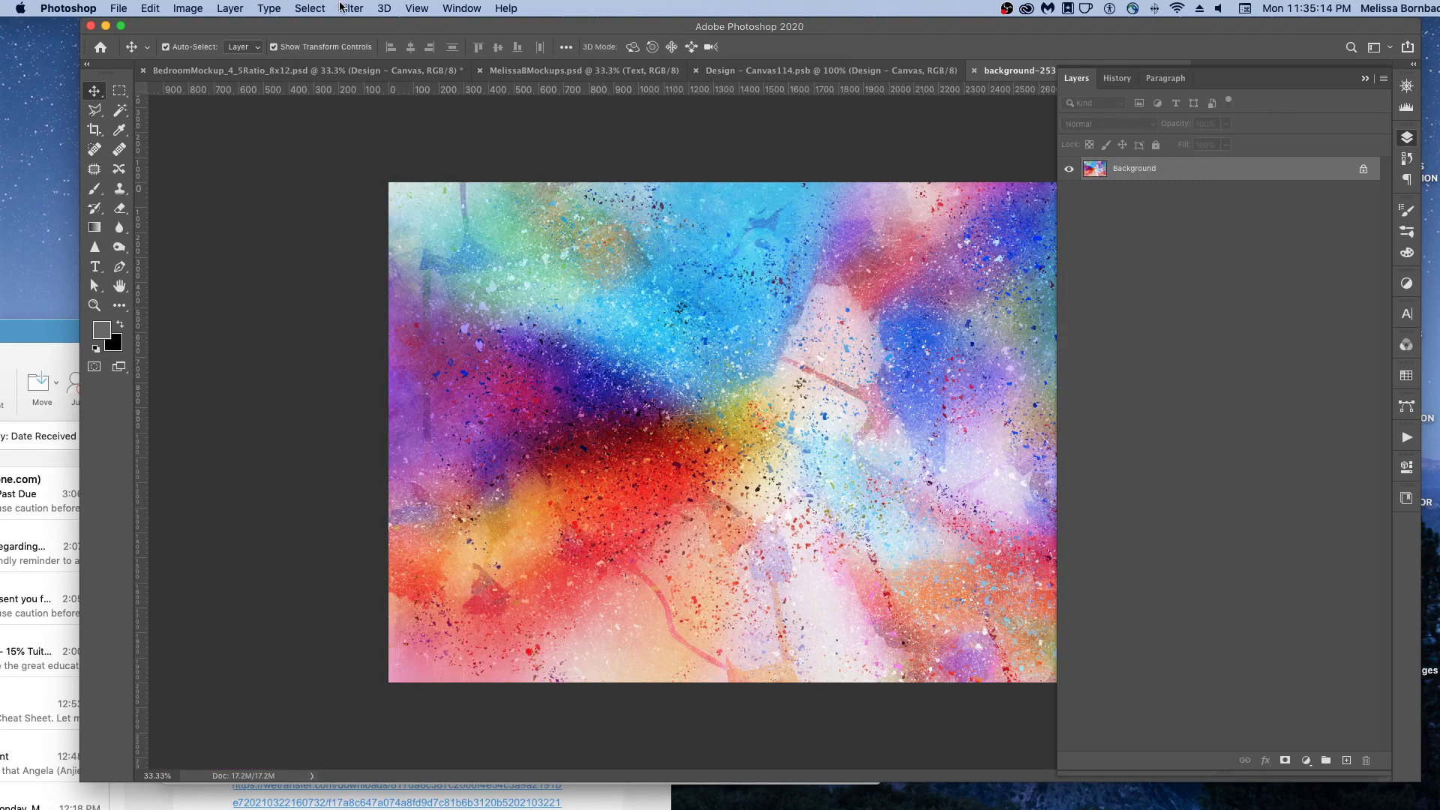
Step: Copy the entire artwork image and paste it into the Design - Canvas114.psb document
{"action": "left_click", "coordinate": [310, 8]}
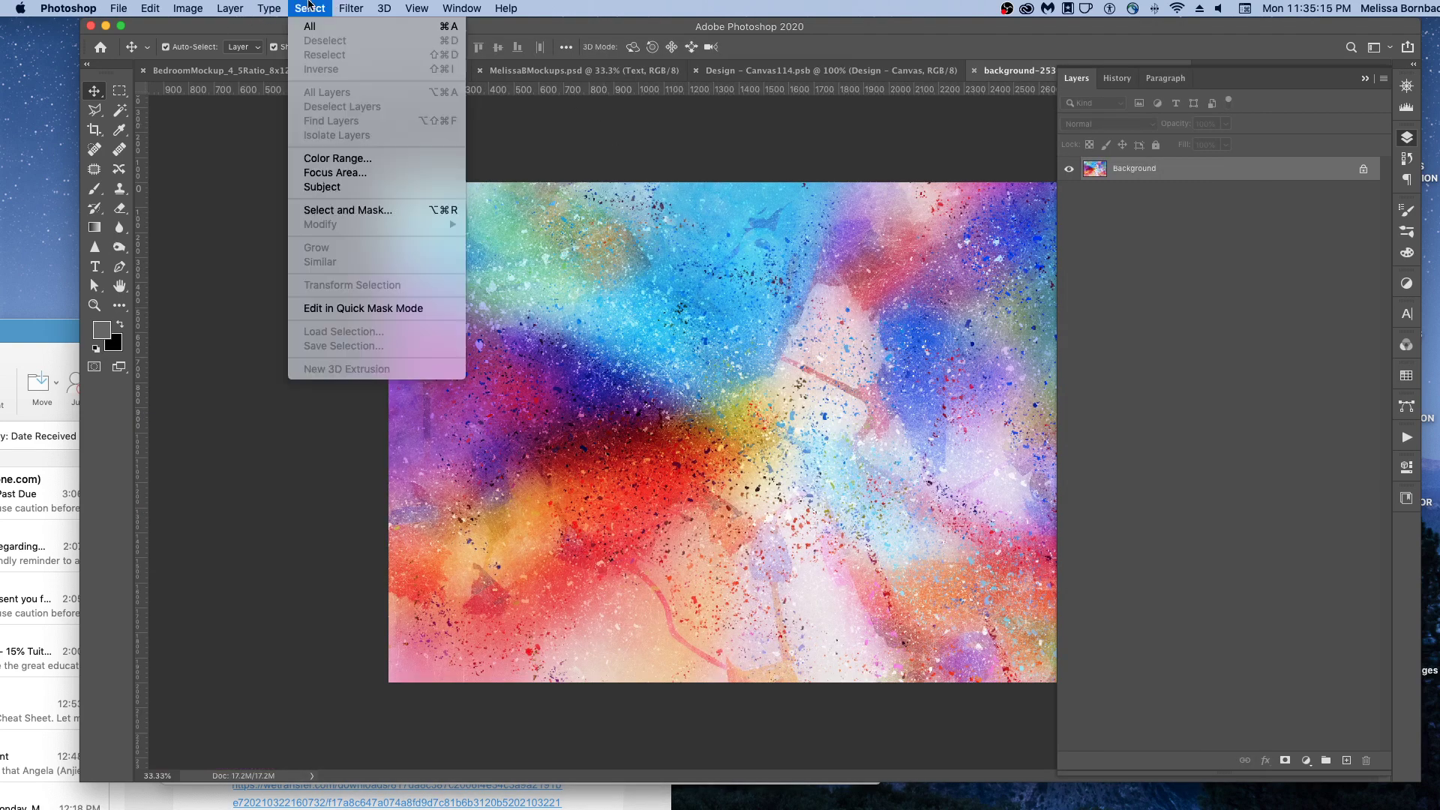
{"action": "left_click", "coordinate": [306, 26]}
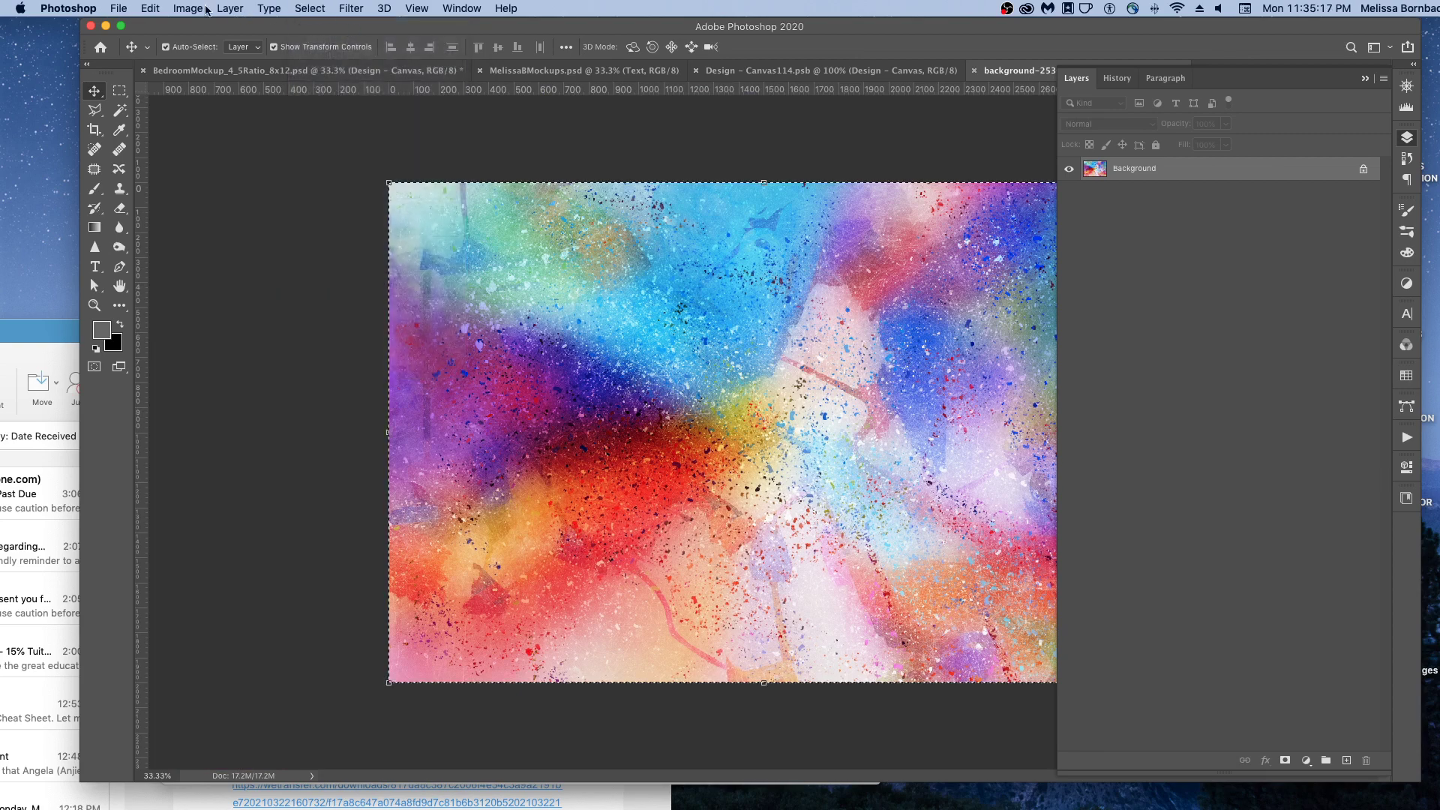
{"action": "left_click", "coordinate": [150, 9]}
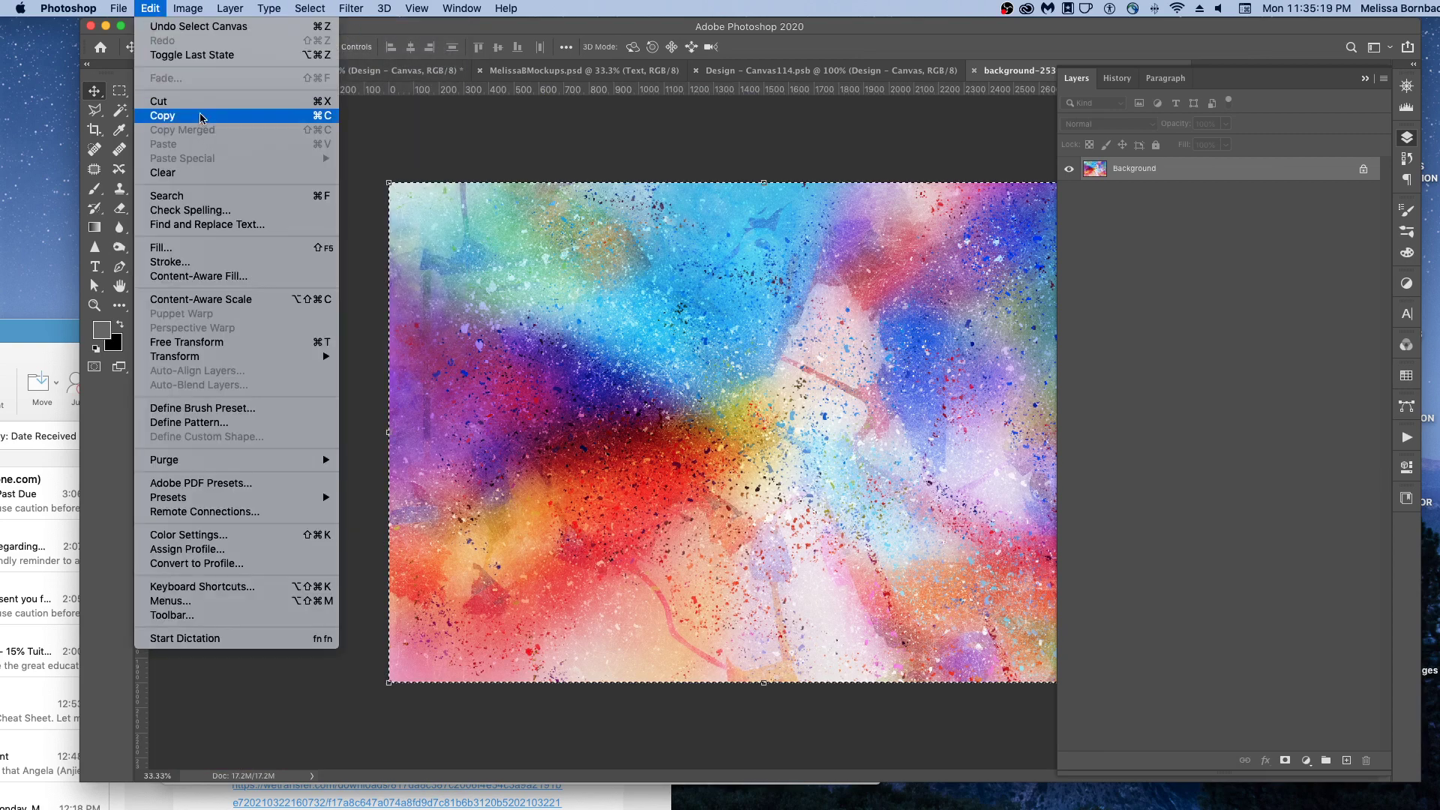
{"action": "left_click", "coordinate": [200, 117]}
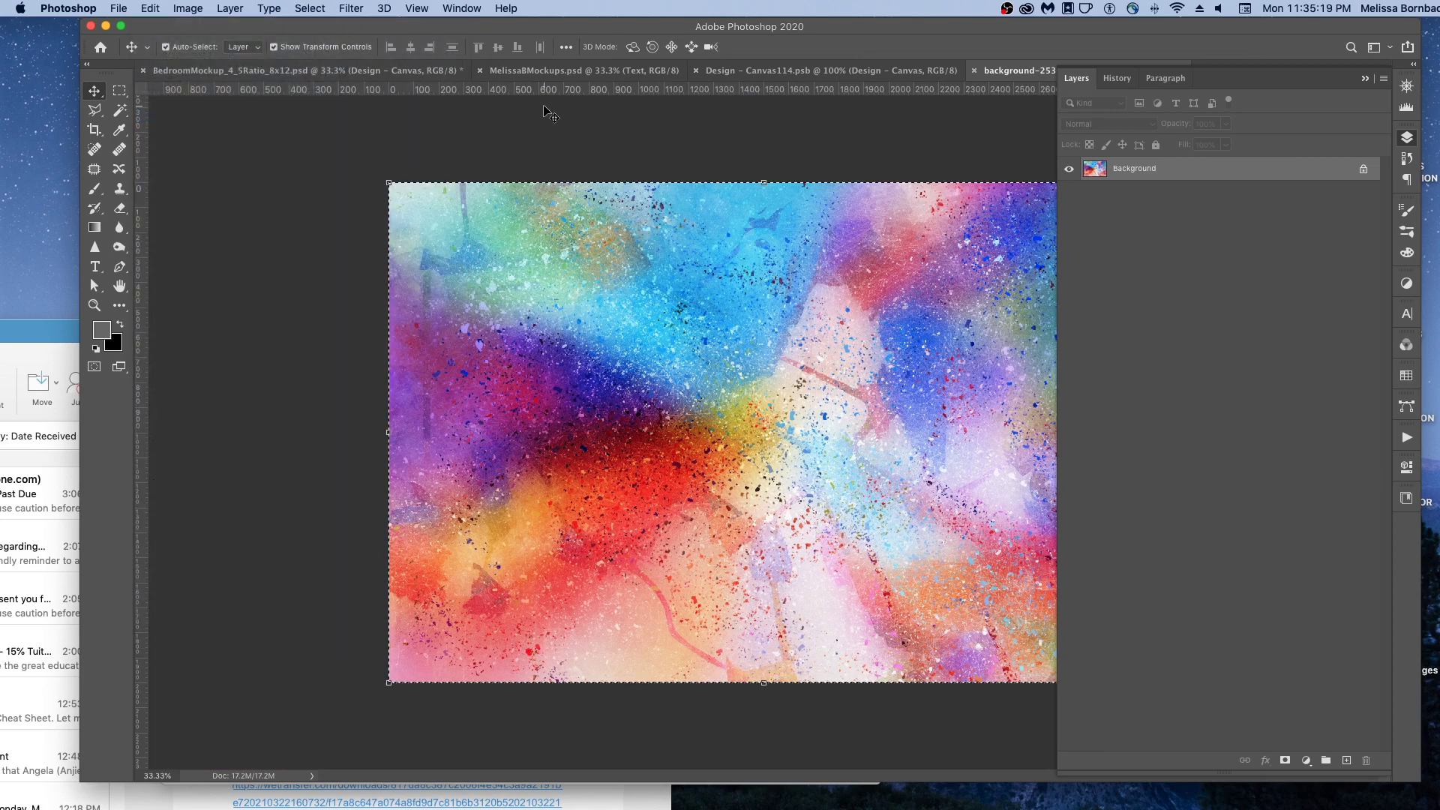
{"action": "left_click", "coordinate": [786, 72]}
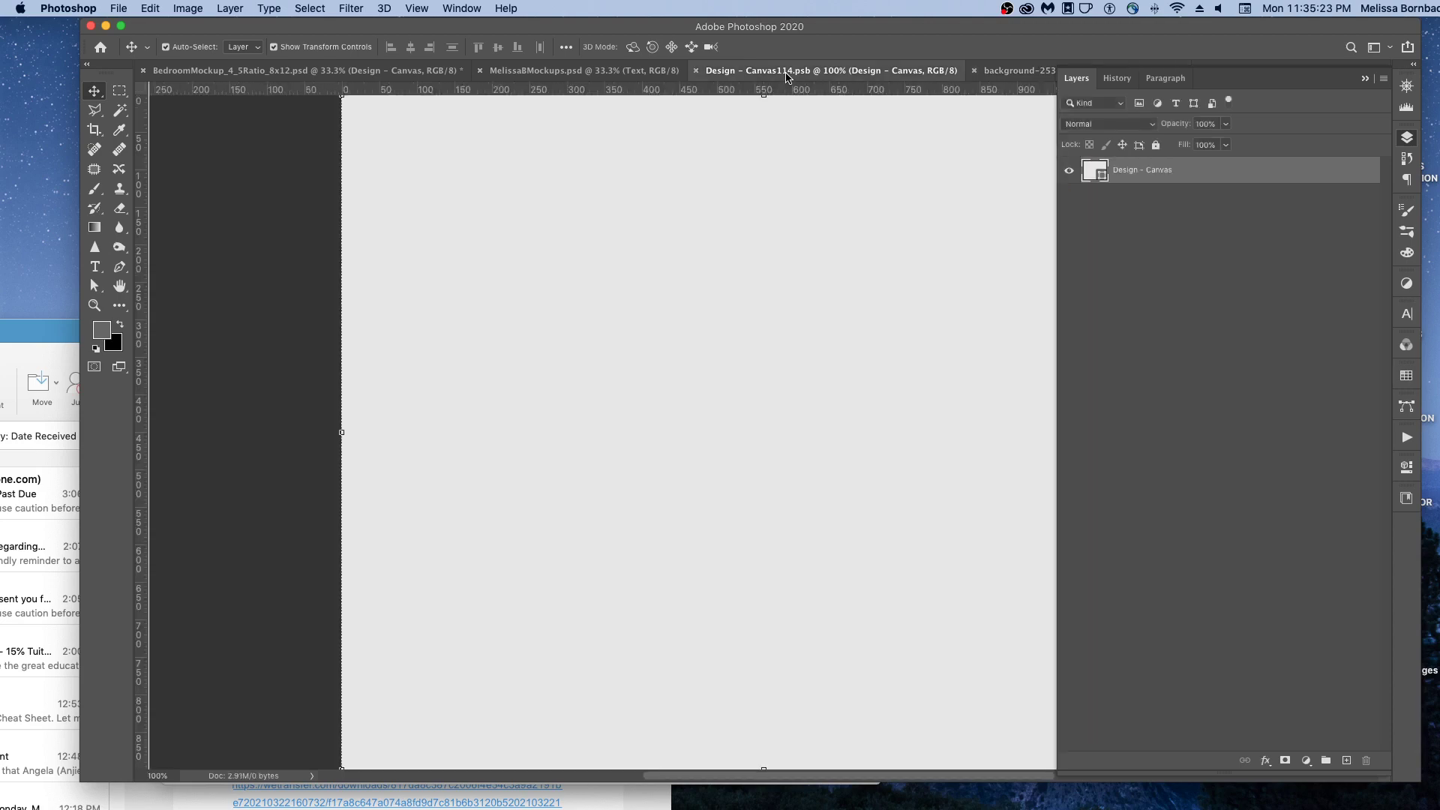
{"action": "left_click", "coordinate": [148, 9]}
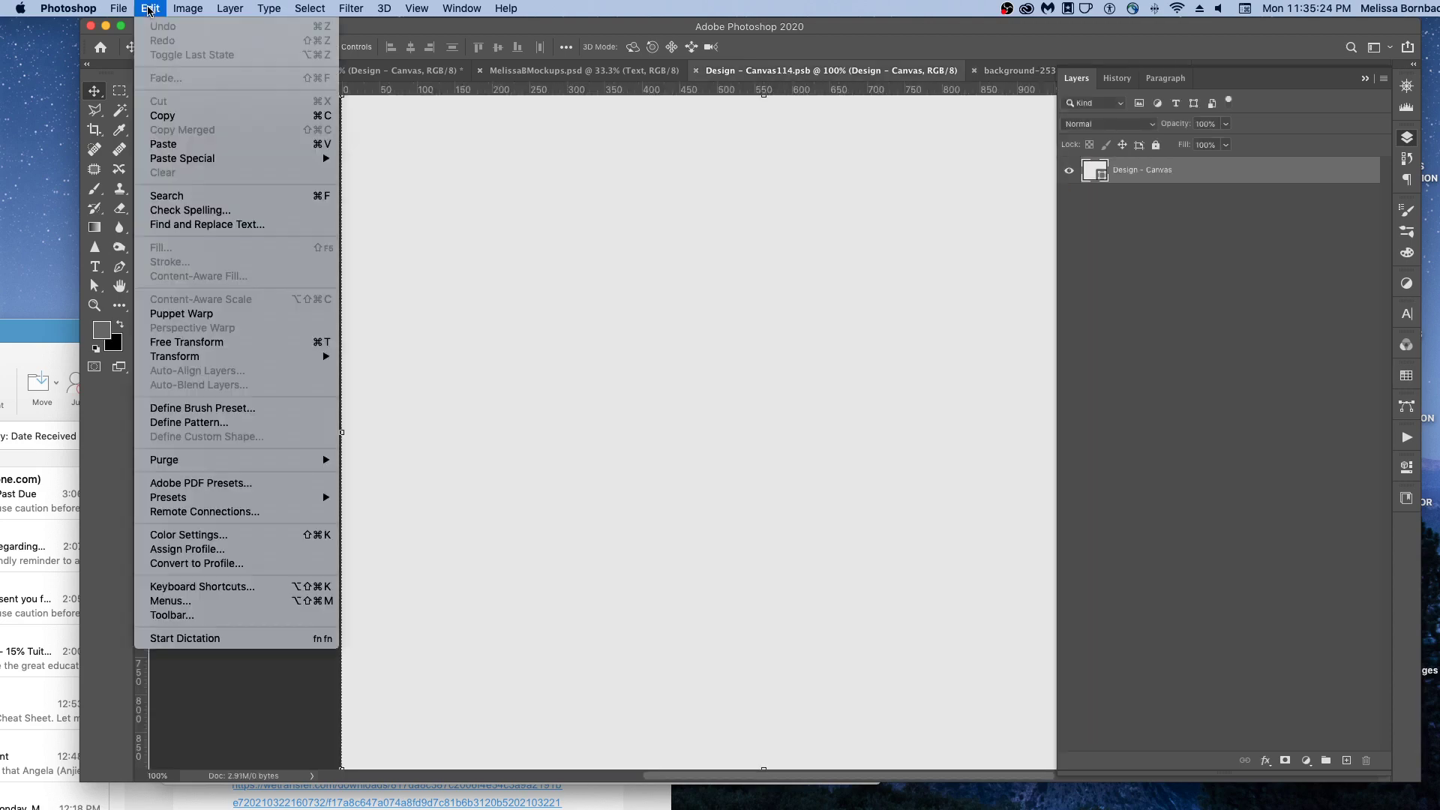
{"action": "left_click", "coordinate": [223, 144]}
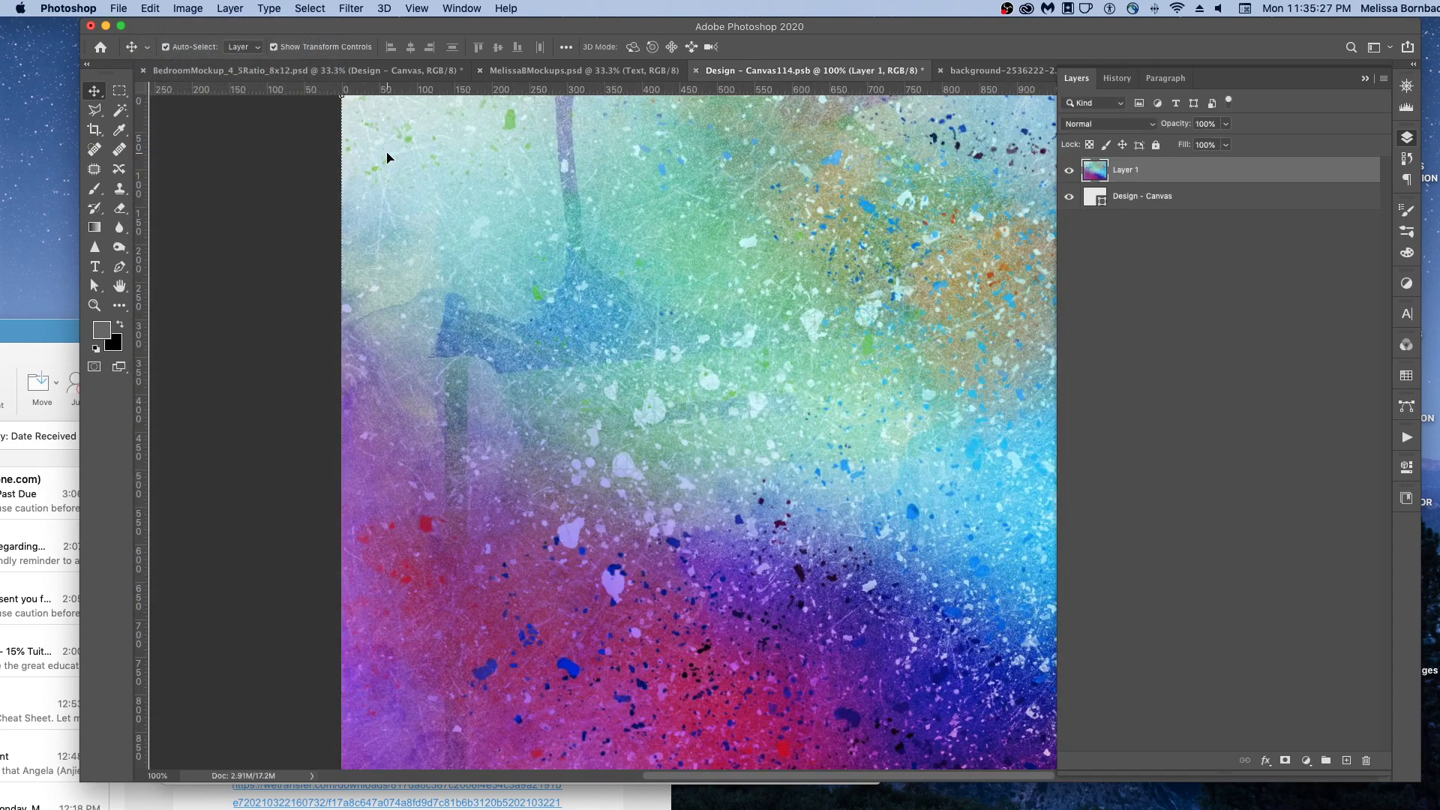
Step: Free-transform the pasted artwork to about 89% scale, reposition it to fill the whole canvas, and deselect the layer
{"action": "key", "text": "super+minus"}
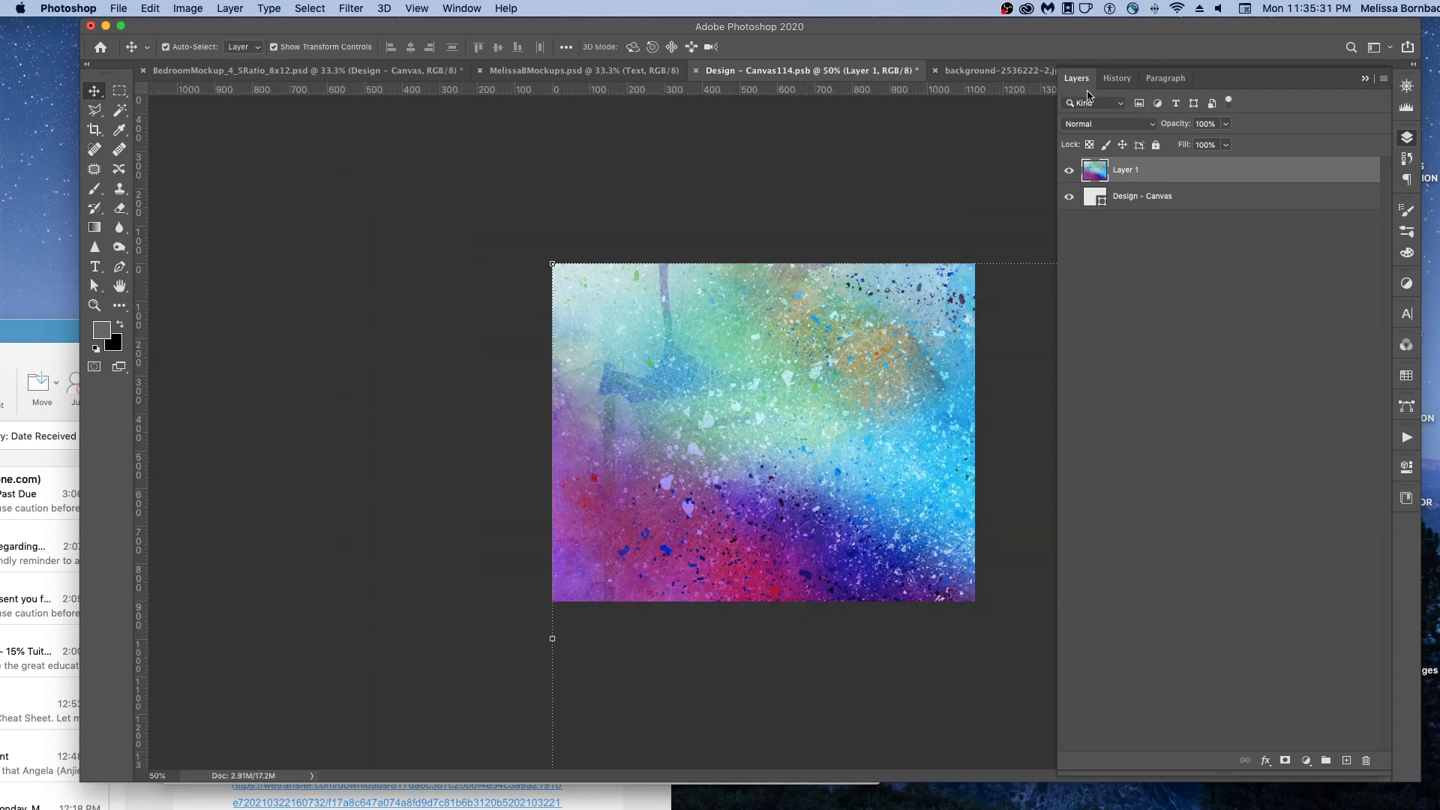
{"action": "left_click_drag", "start_coordinate": [1054, 145], "coordinate": [1149, 147]}
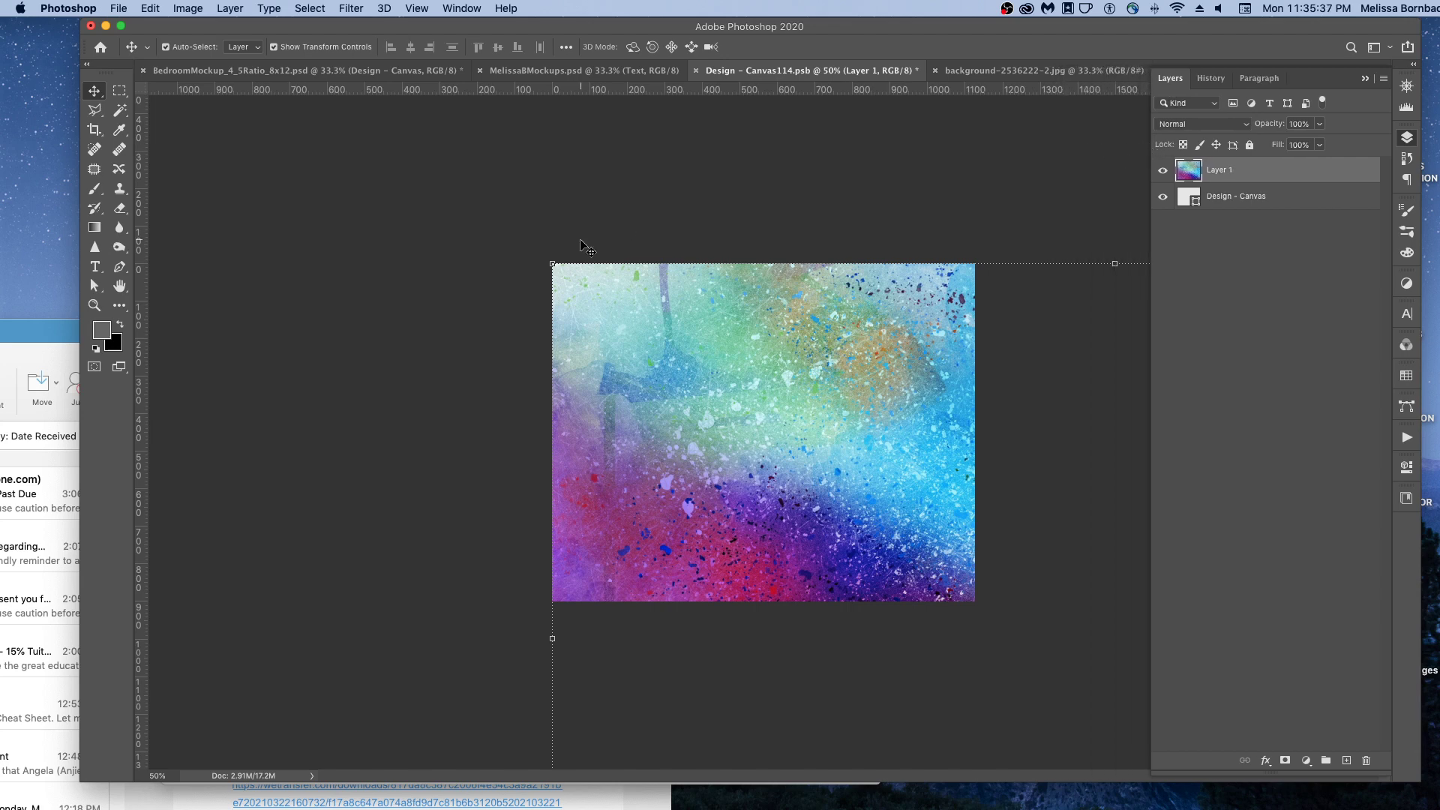
{"action": "left_click", "coordinate": [148, 8]}
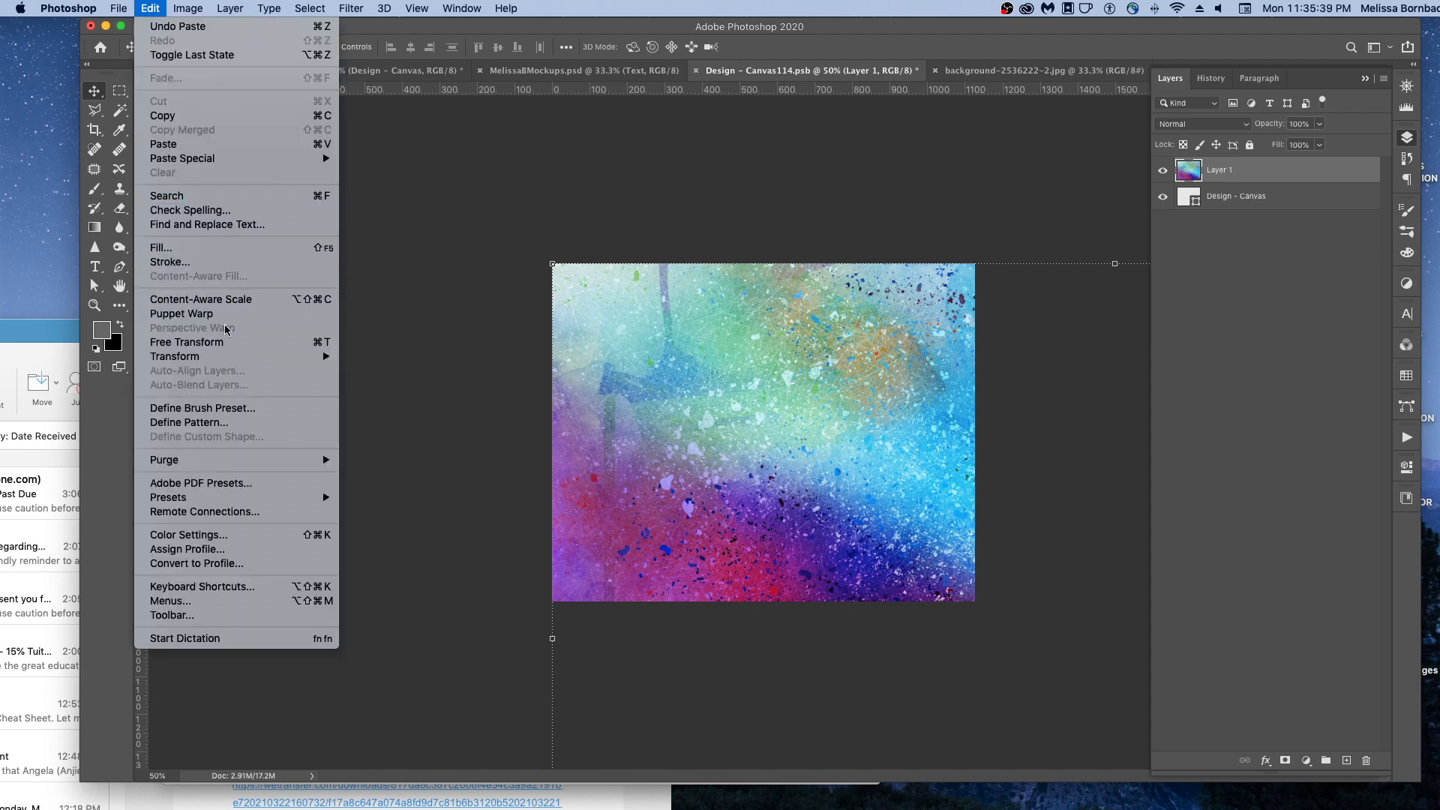
{"action": "left_click", "coordinate": [196, 342]}
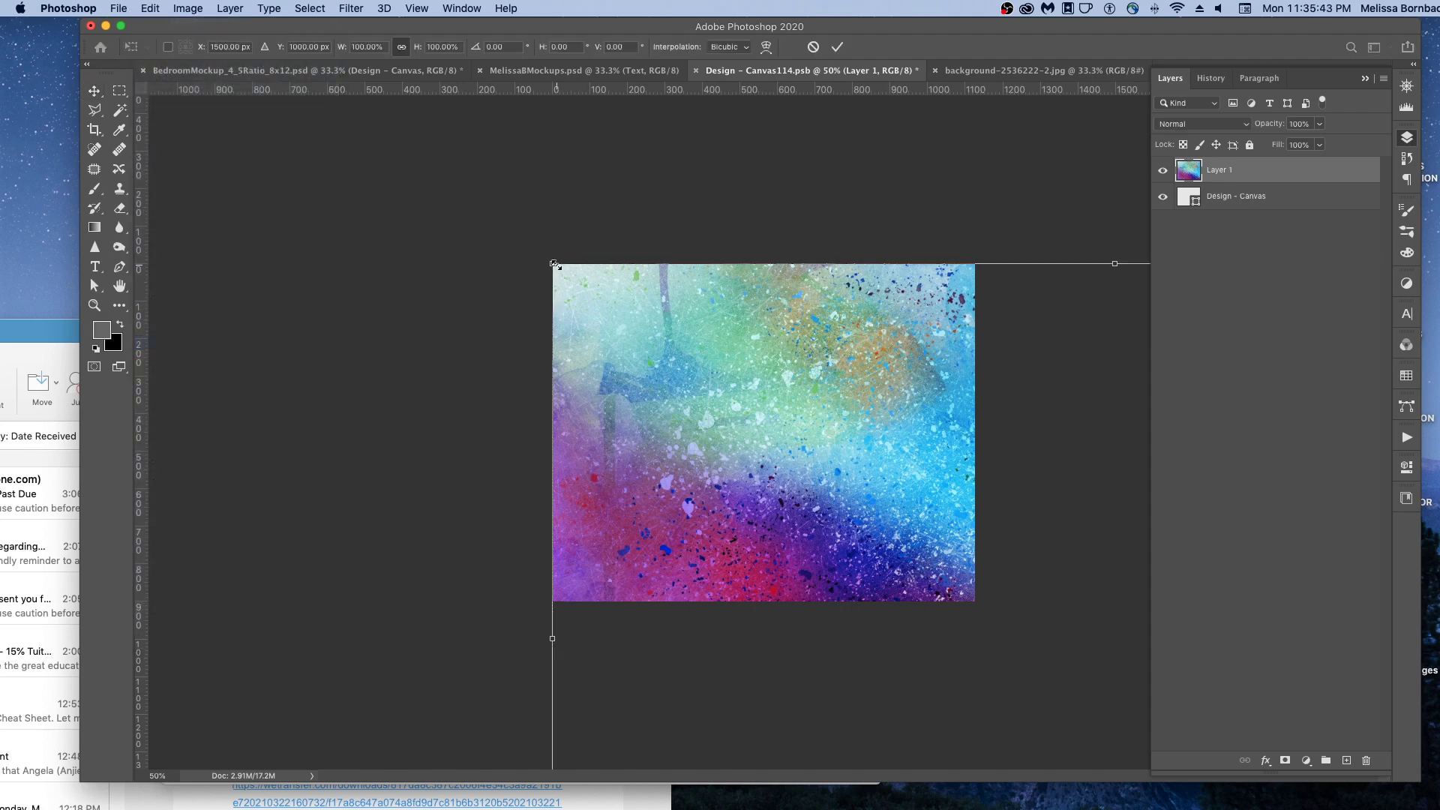
{"action": "left_click_drag", "start_coordinate": [551, 265], "coordinate": [674, 345]}
{"action": "left_click_drag", "start_coordinate": [758, 391], "coordinate": [520, 269]}
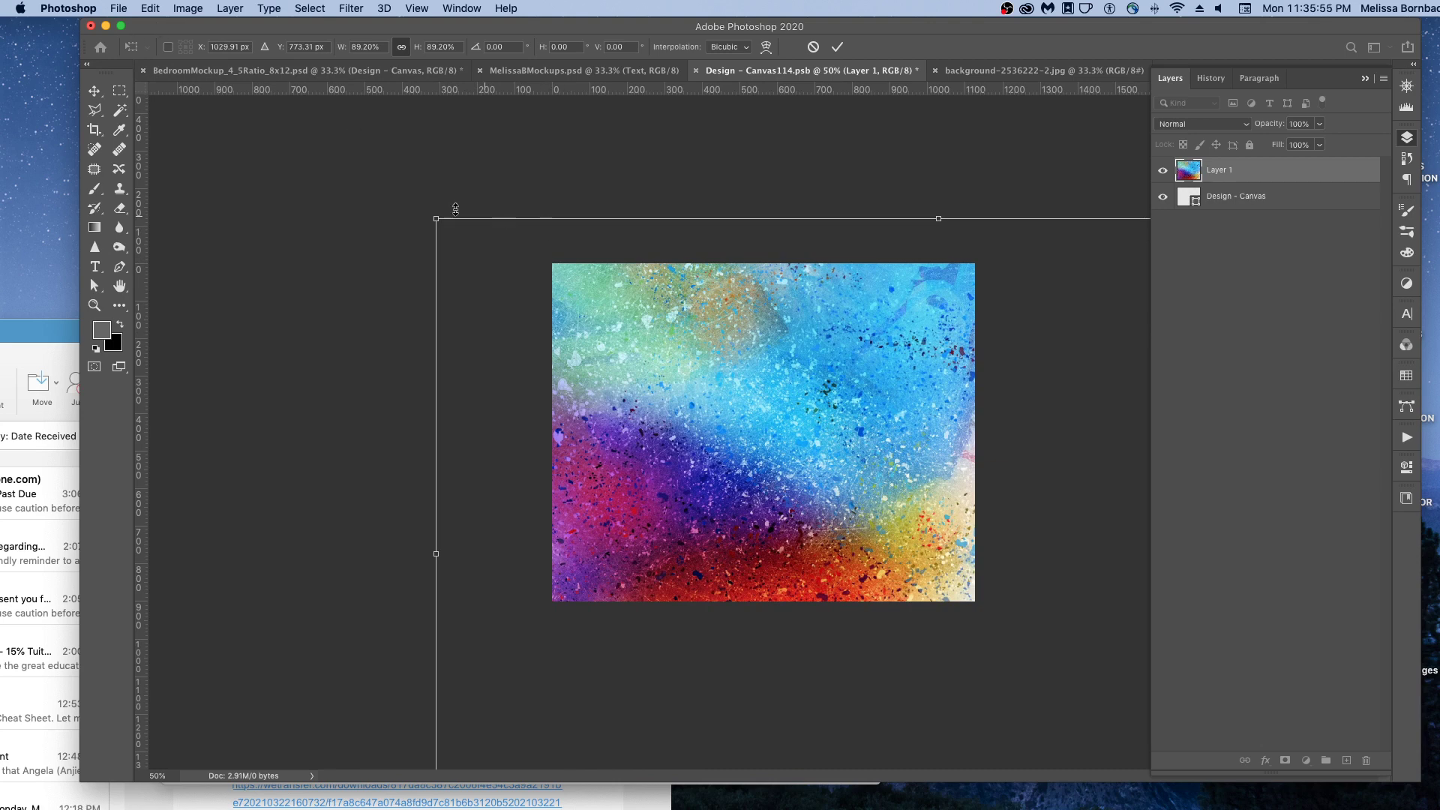
{"action": "left_click", "coordinate": [148, 8]}
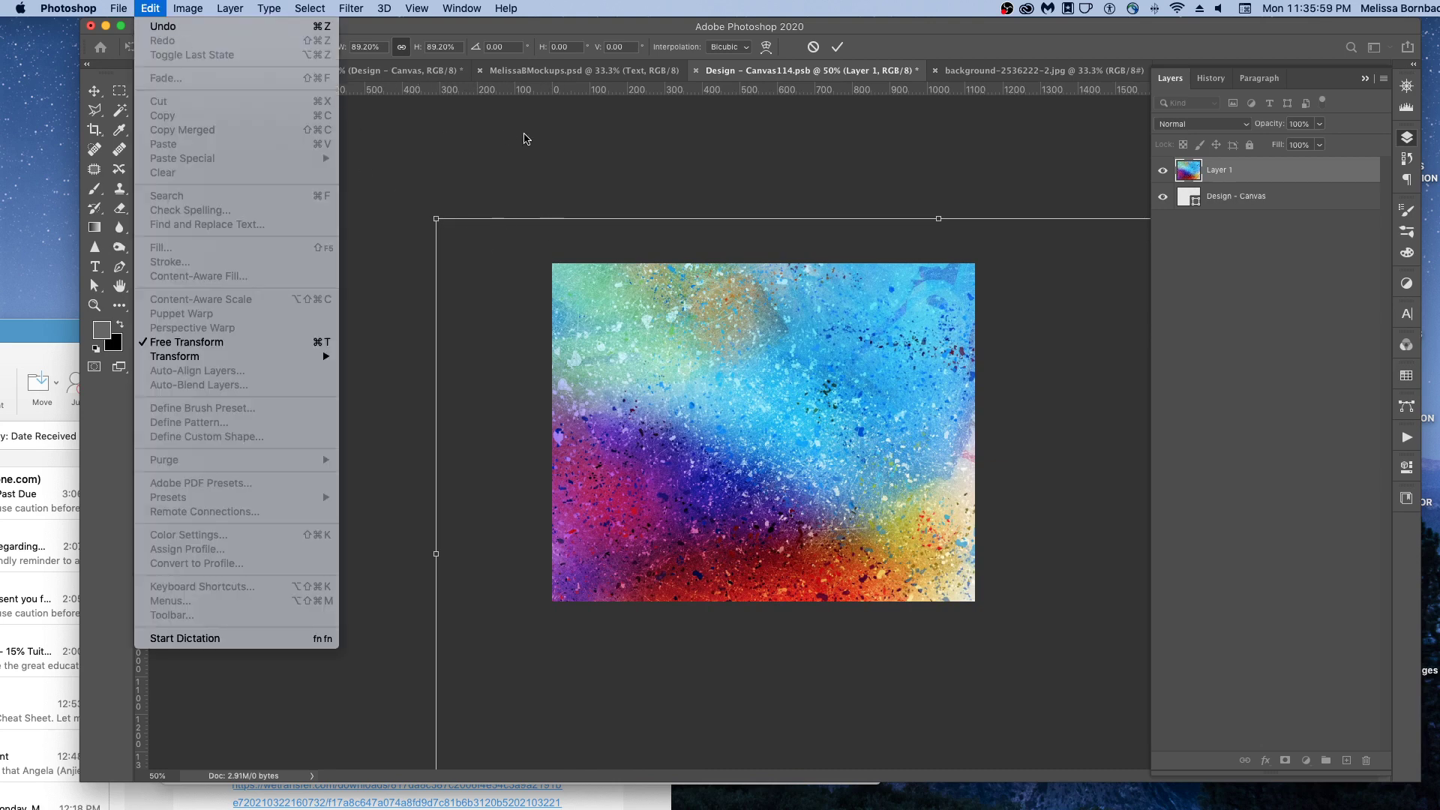
{"action": "left_click", "coordinate": [523, 139]}
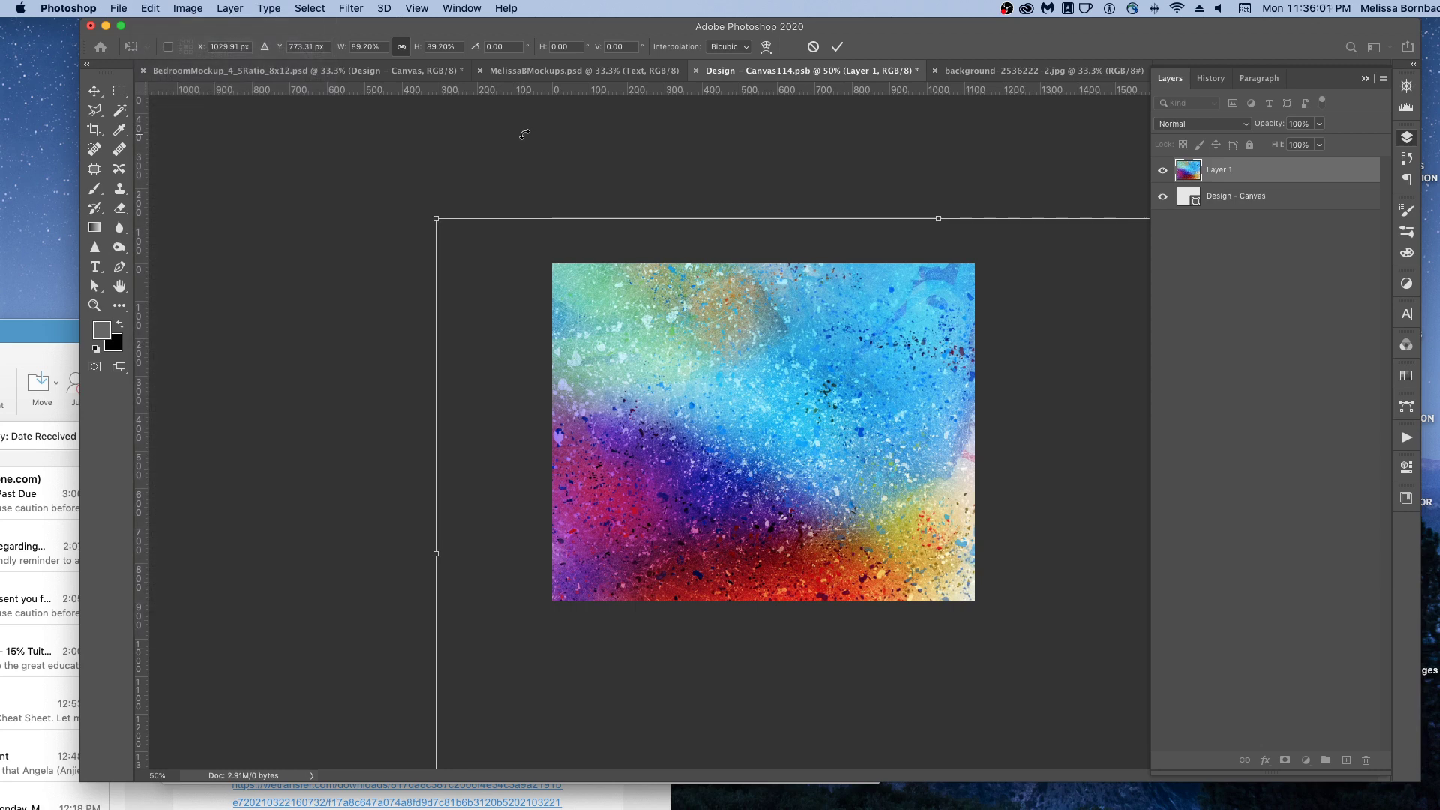
{"action": "key", "text": "Return"}
{"action": "left_click", "coordinate": [344, 177]}
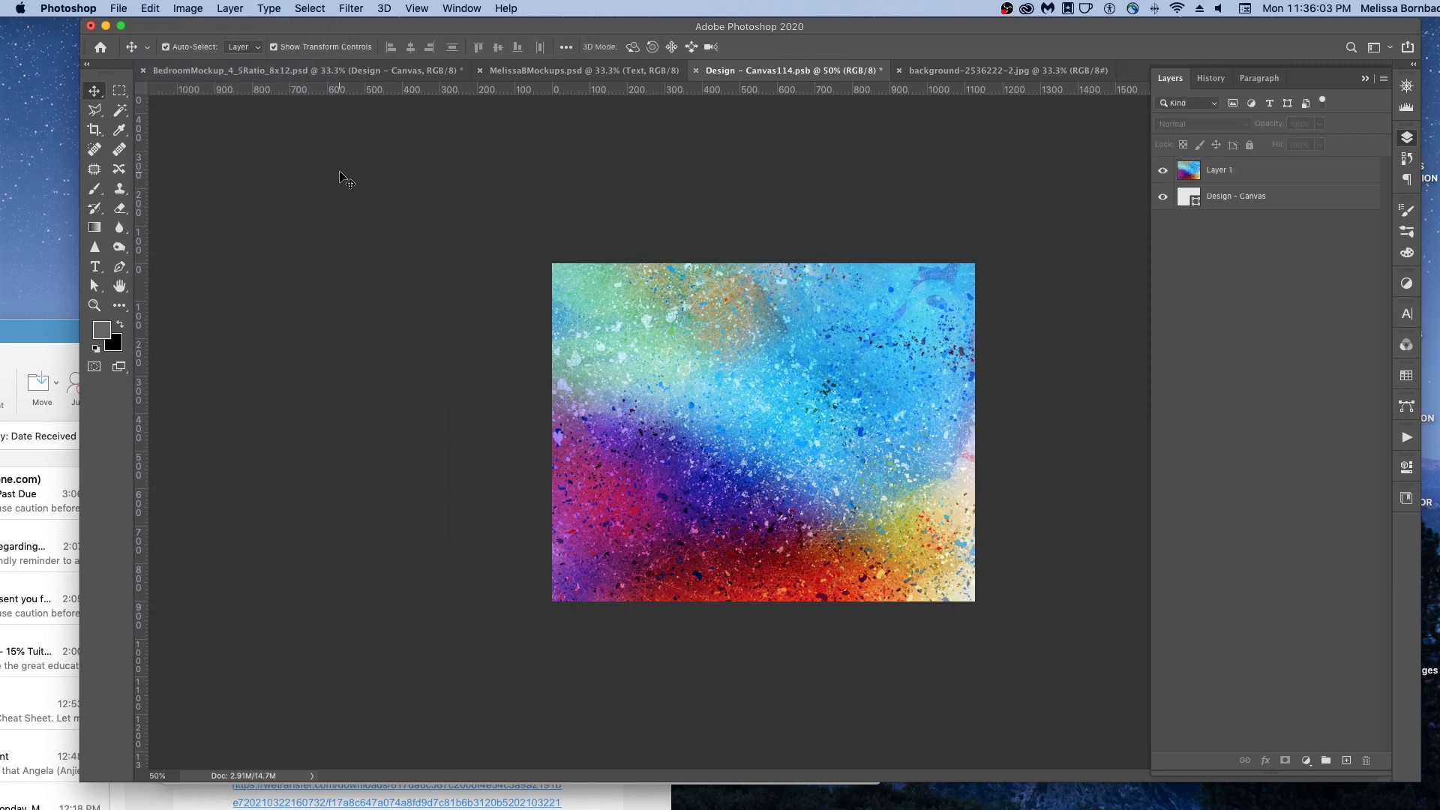
Step: Save the canvas smart object, then close it and the source artwork to return to the bedroom mockup
{"action": "left_click", "coordinate": [123, 7]}
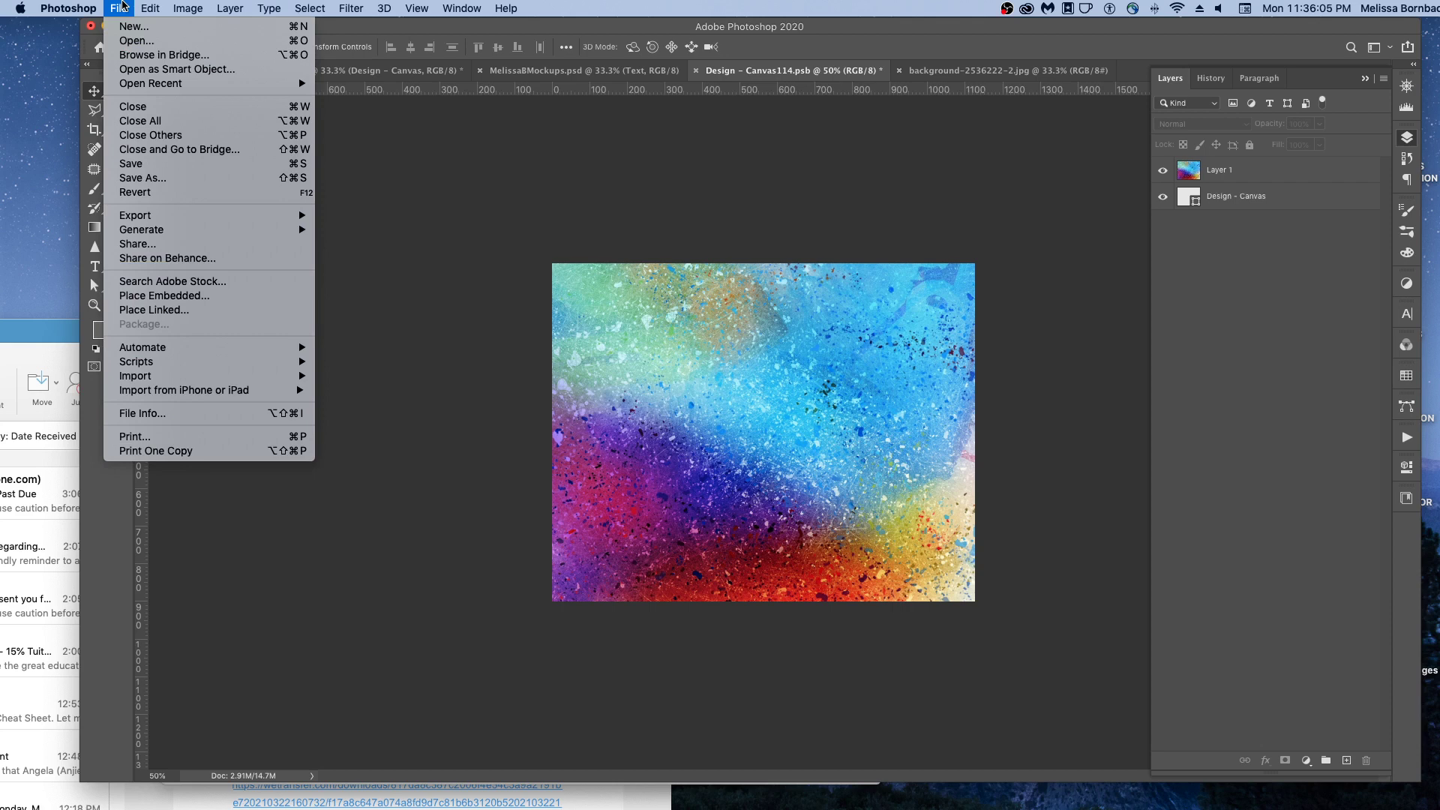
{"action": "left_click", "coordinate": [189, 164]}
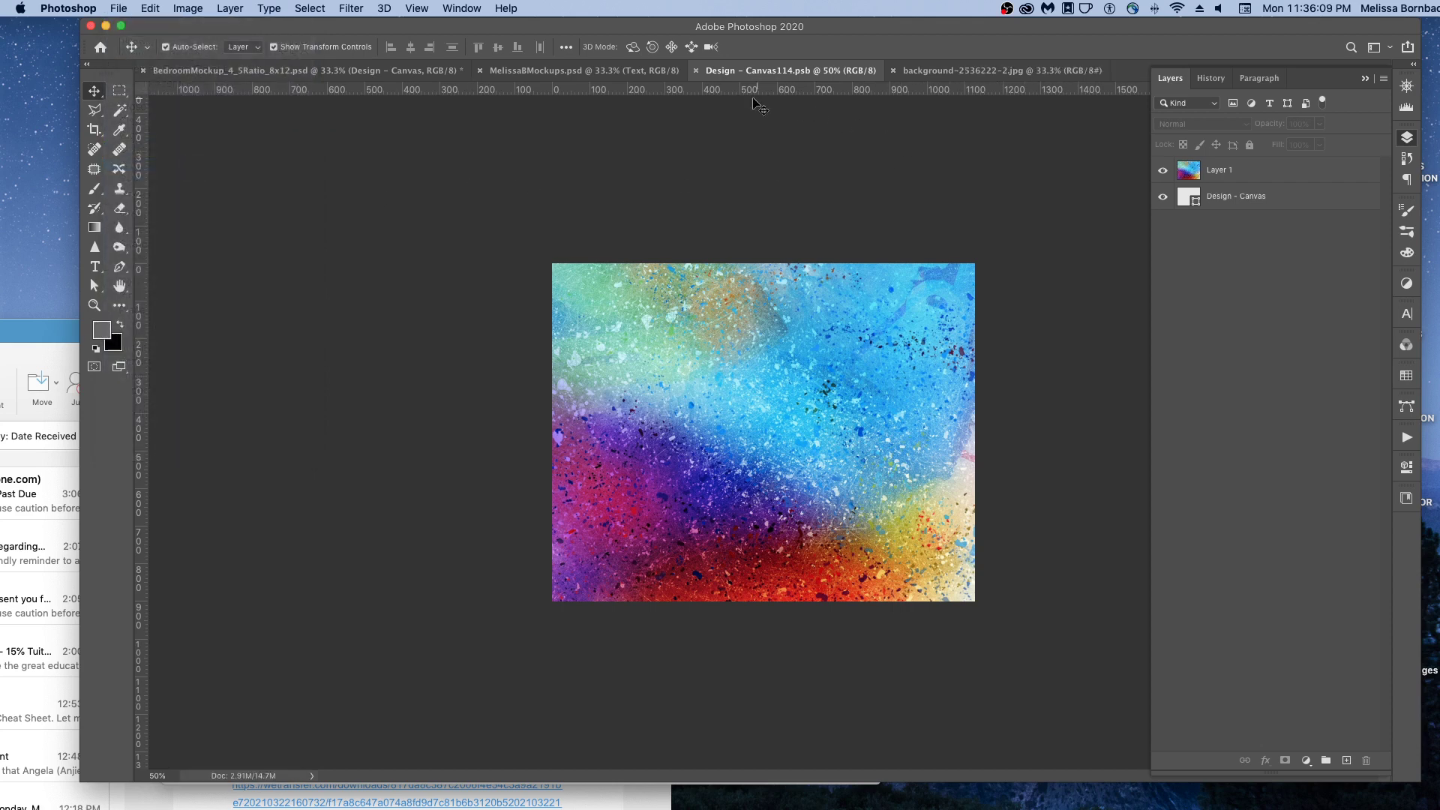
{"action": "left_click", "coordinate": [695, 70]}
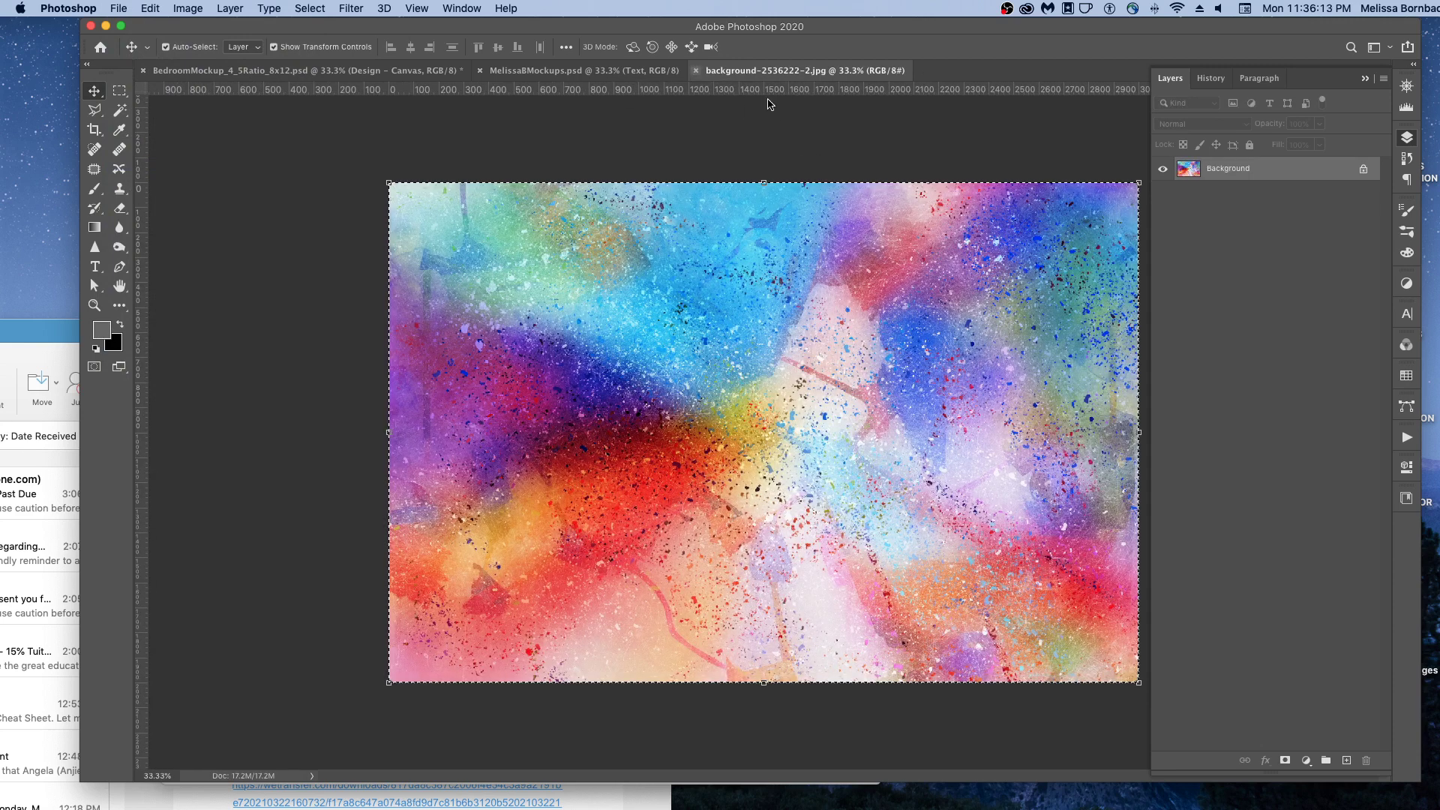
{"action": "key", "text": "super+w"}
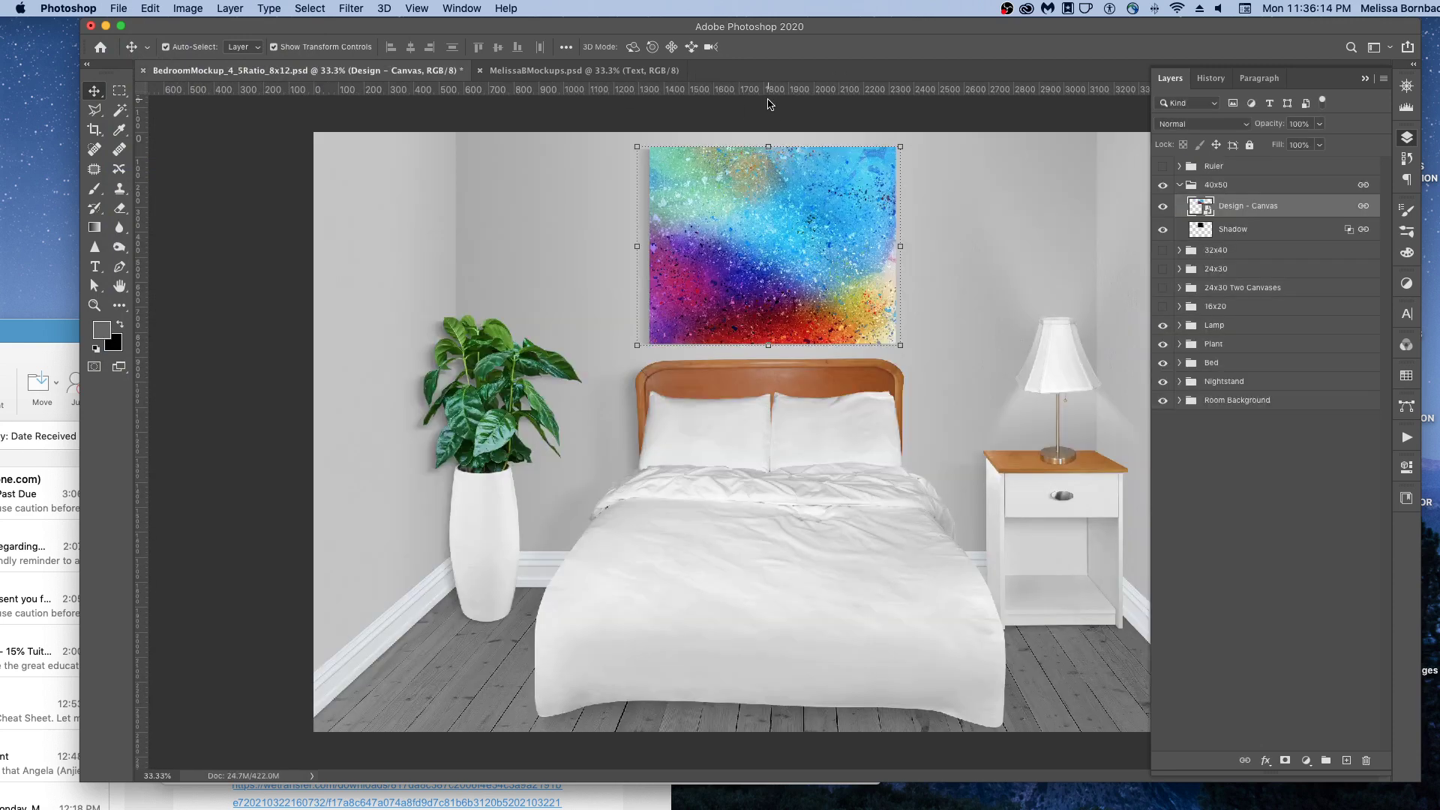
{"action": "left_click", "coordinate": [996, 131]}
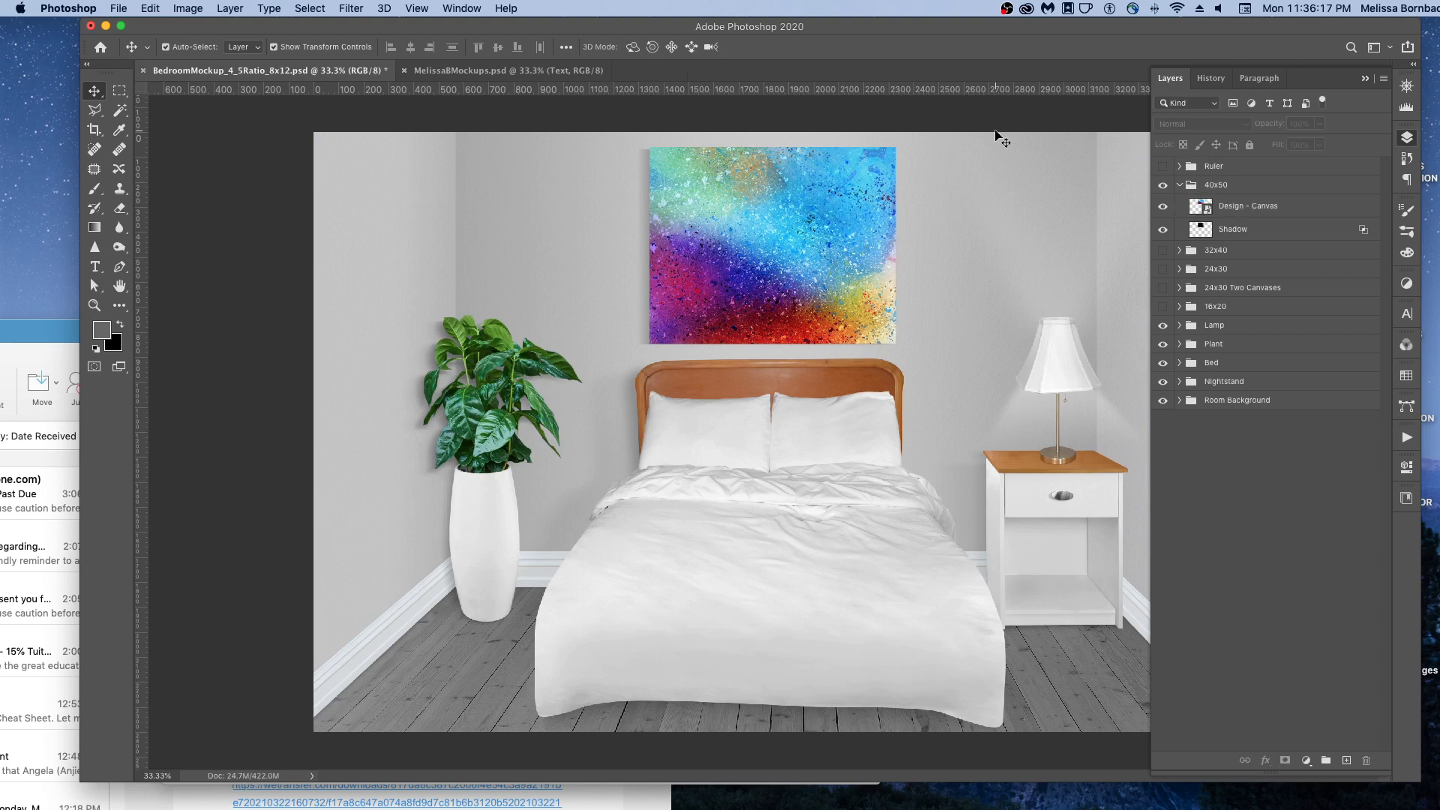
Step: Set the Change Wall Color fill in the Color Changing Wall group to dark blue 254476, and collapse the Room Background group
{"action": "left_click", "coordinate": [1179, 185]}
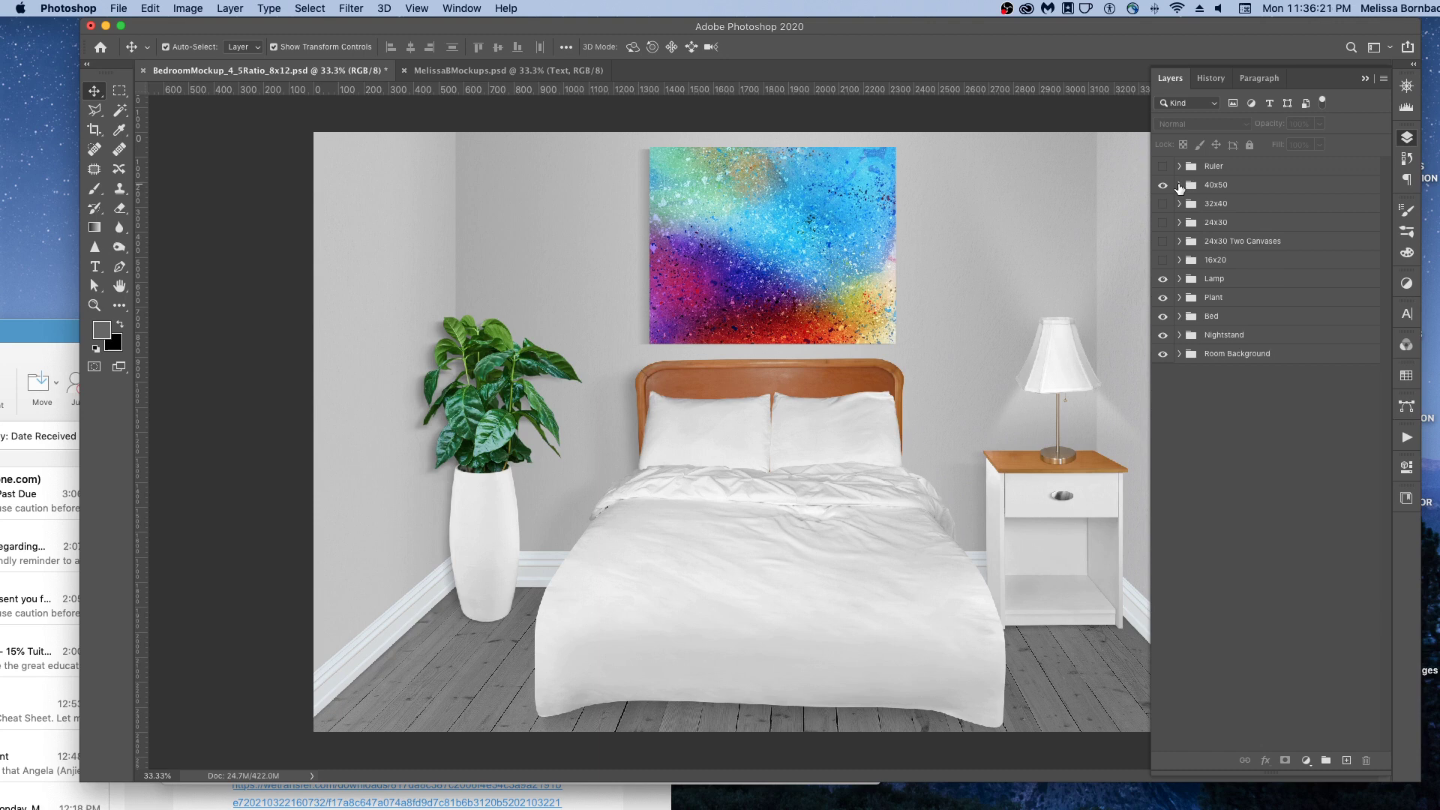
{"action": "left_click", "coordinate": [1180, 354]}
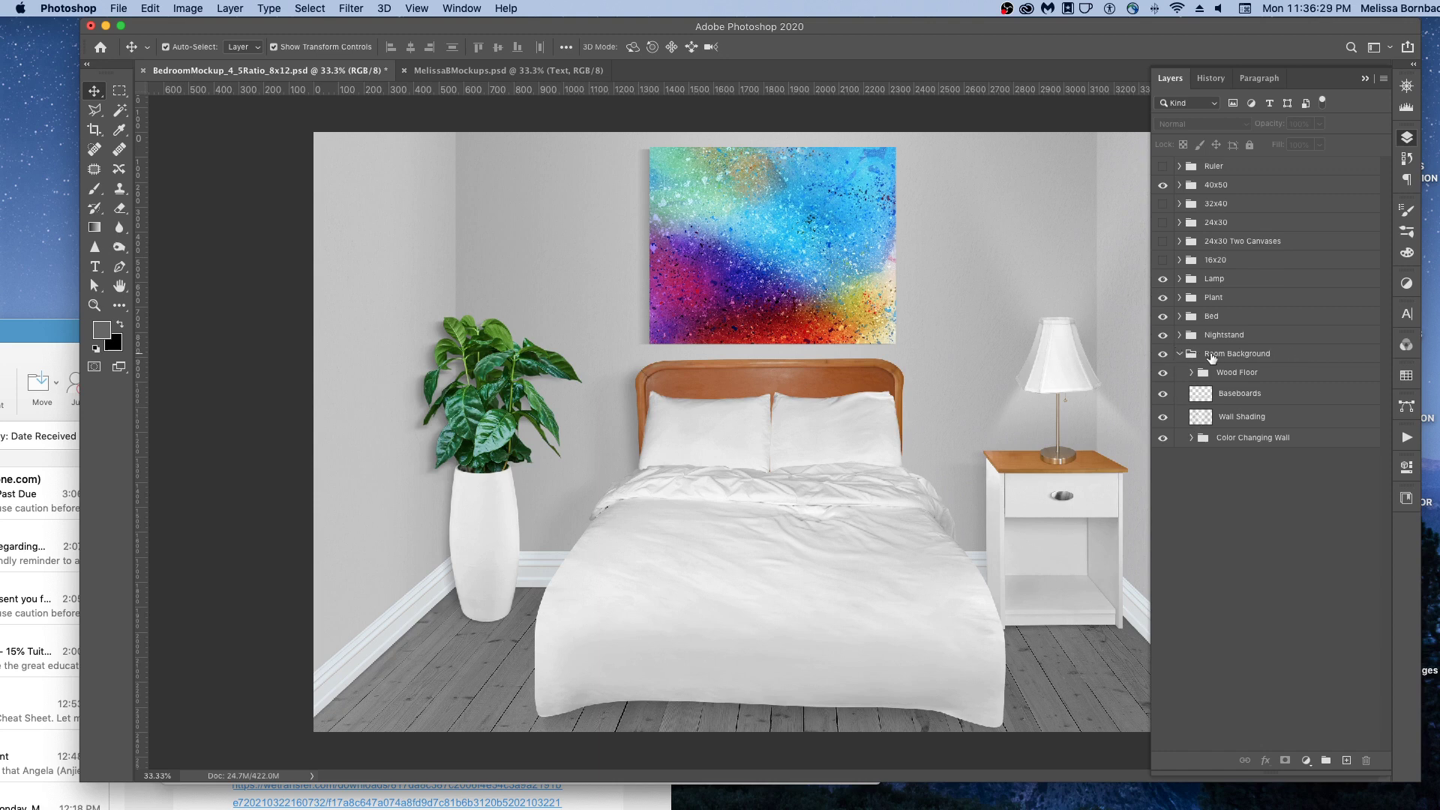
{"action": "left_click", "coordinate": [1191, 438]}
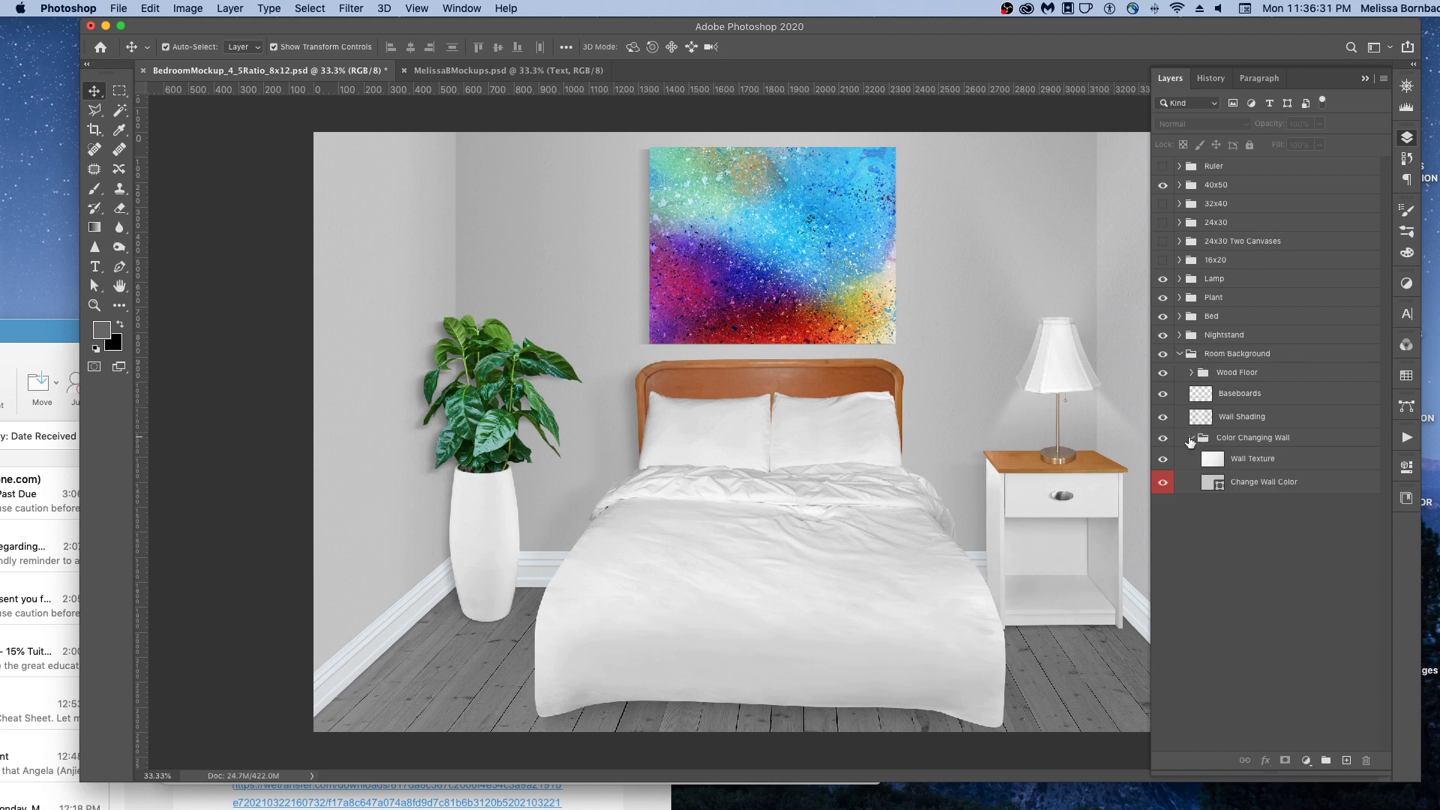
{"action": "left_click", "coordinate": [1216, 486]}
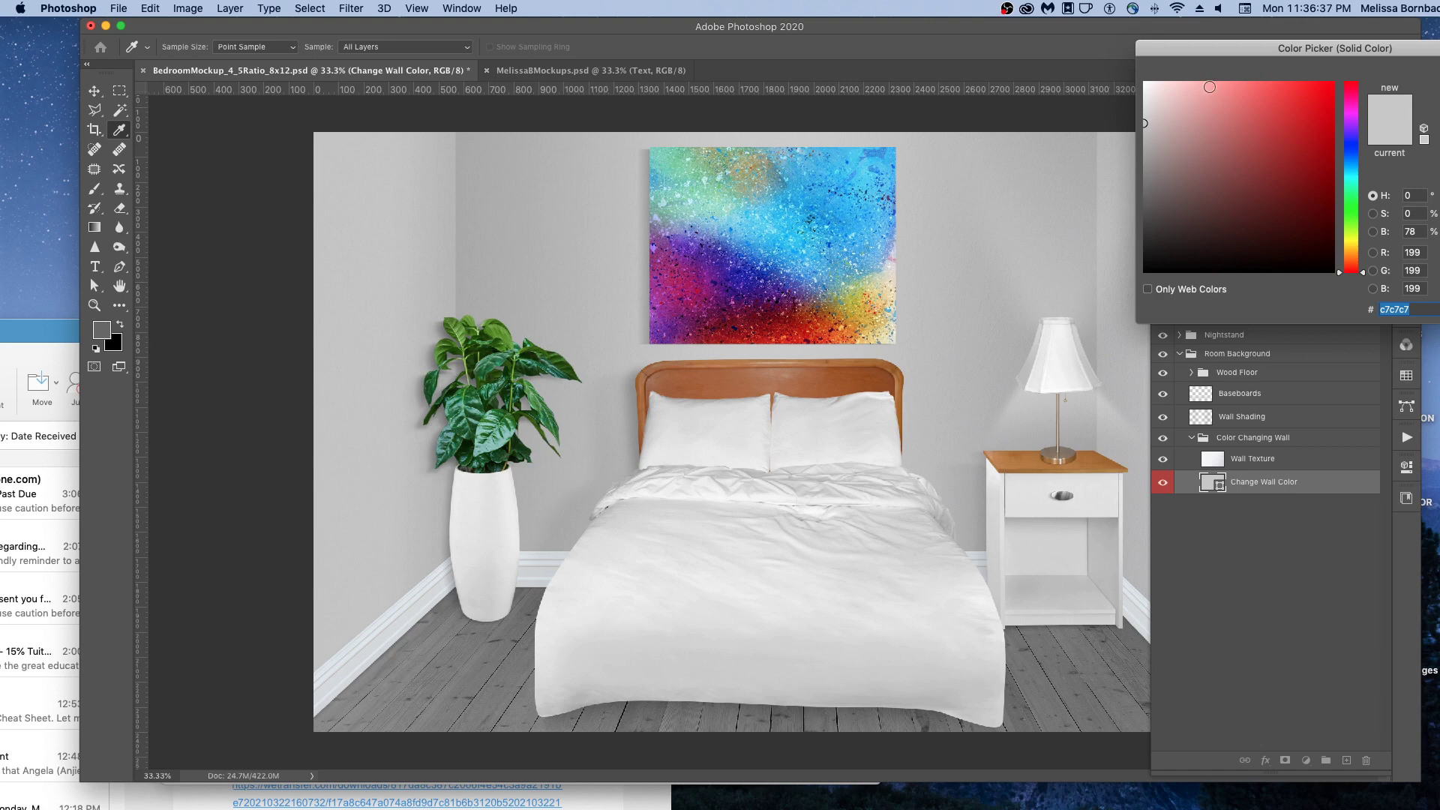
{"action": "left_click_drag", "start_coordinate": [1215, 54], "coordinate": [943, 74]}
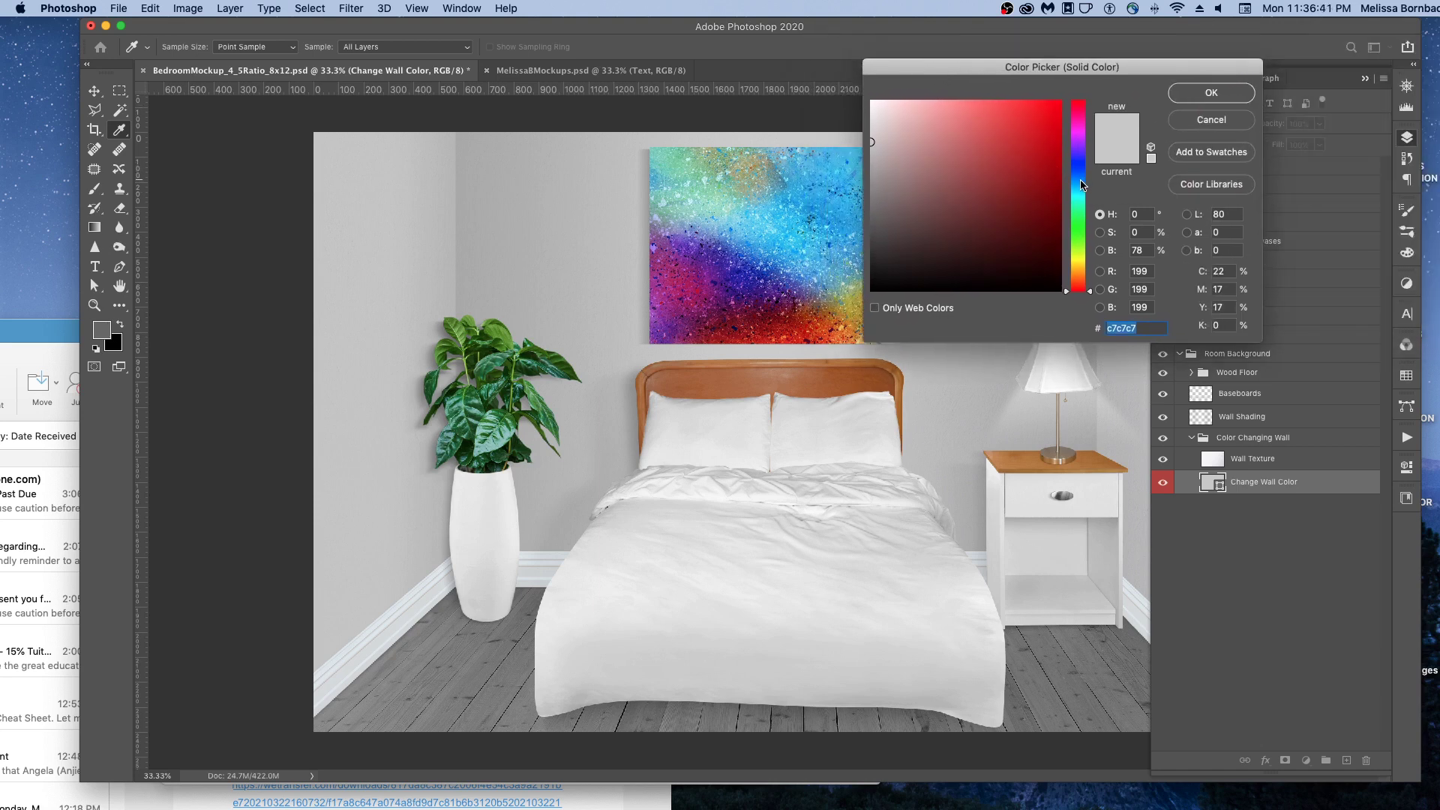
{"action": "mouse_move", "coordinate": [1082, 185]}
{"action": "left_mouse_down"}
{"action": "mouse_move", "coordinate": [1082, 168]}
{"action": "mouse_move", "coordinate": [1083, 199]}
{"action": "mouse_move", "coordinate": [1078, 178]}
{"action": "left_mouse_up"}
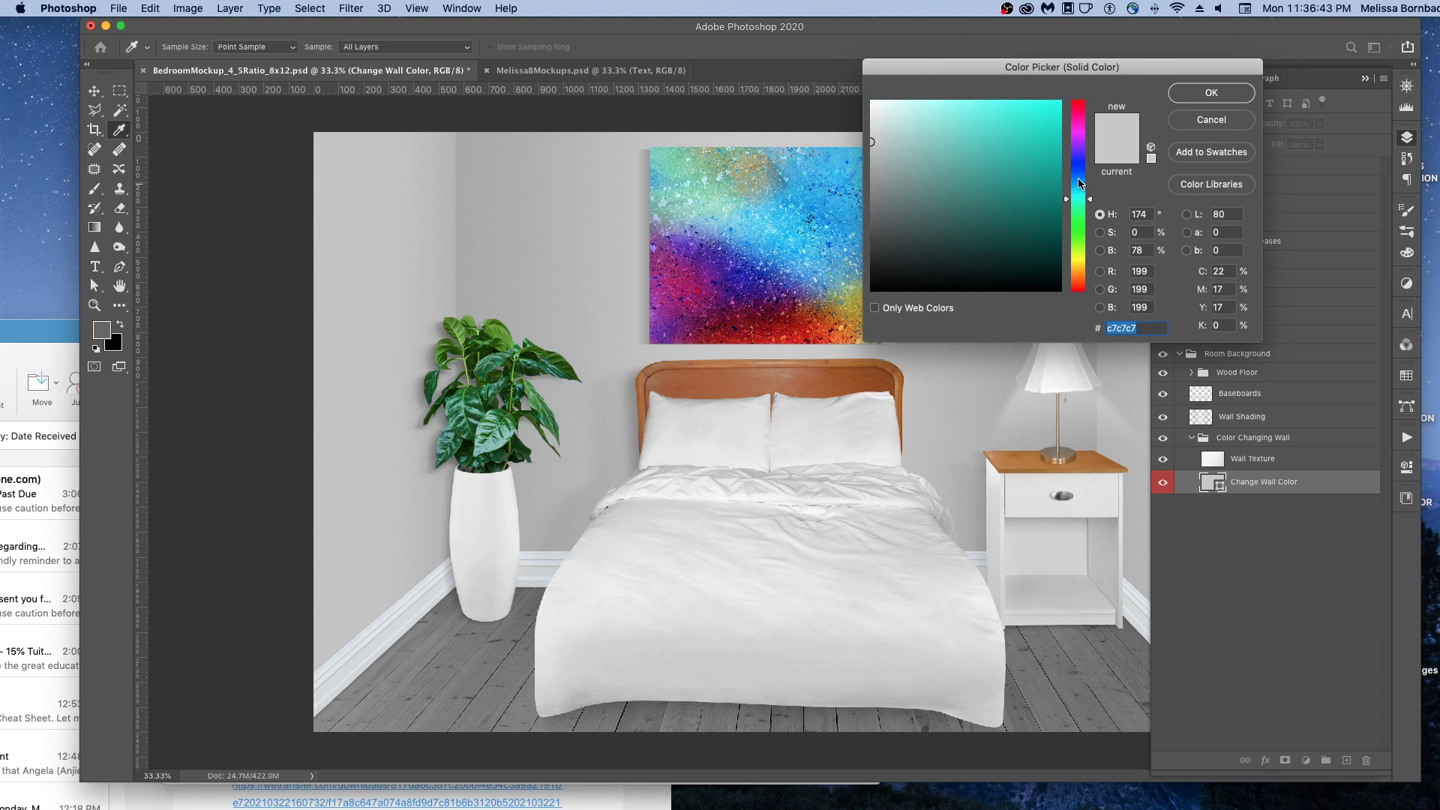
{"action": "left_click", "coordinate": [1000, 196]}
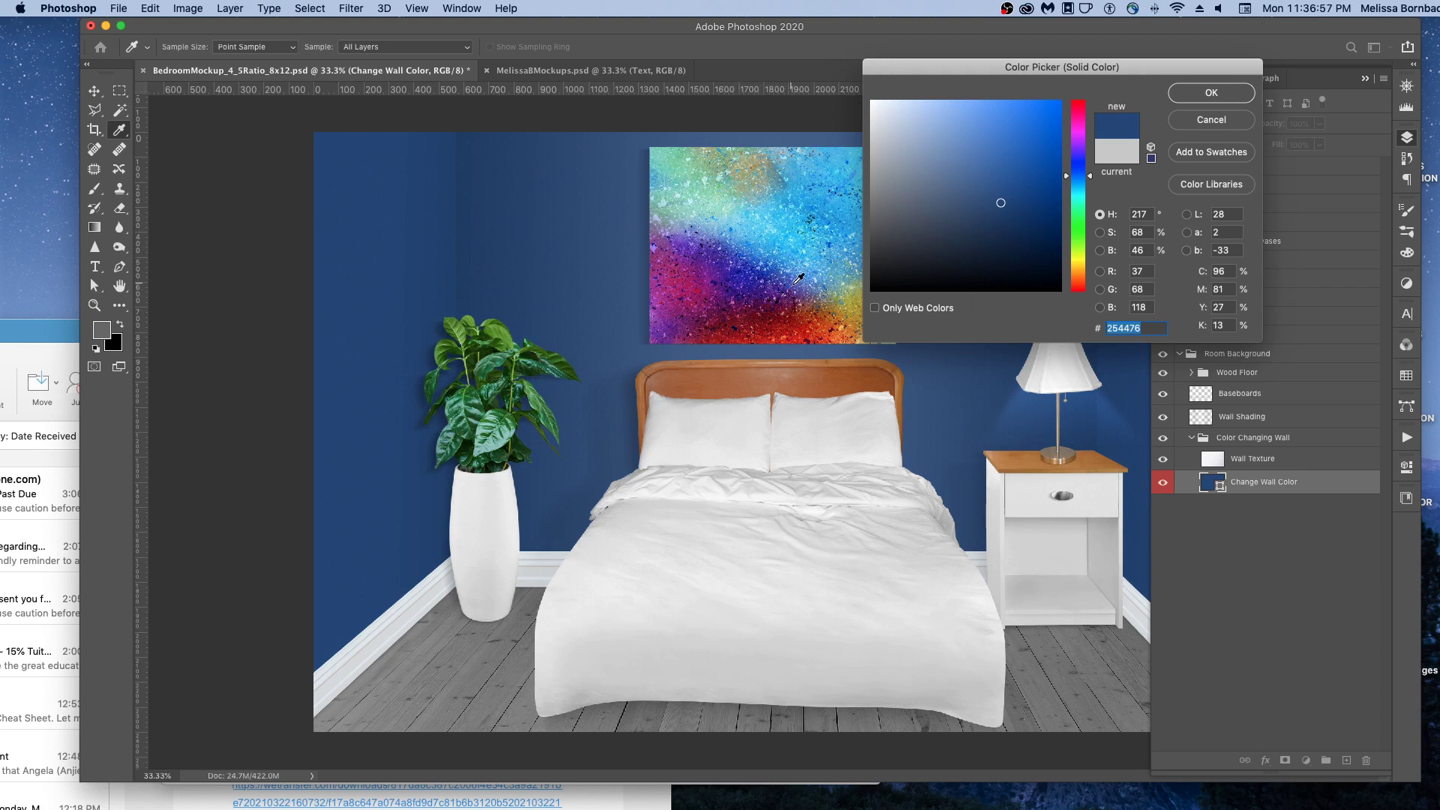
{"action": "left_click", "coordinate": [1192, 94]}
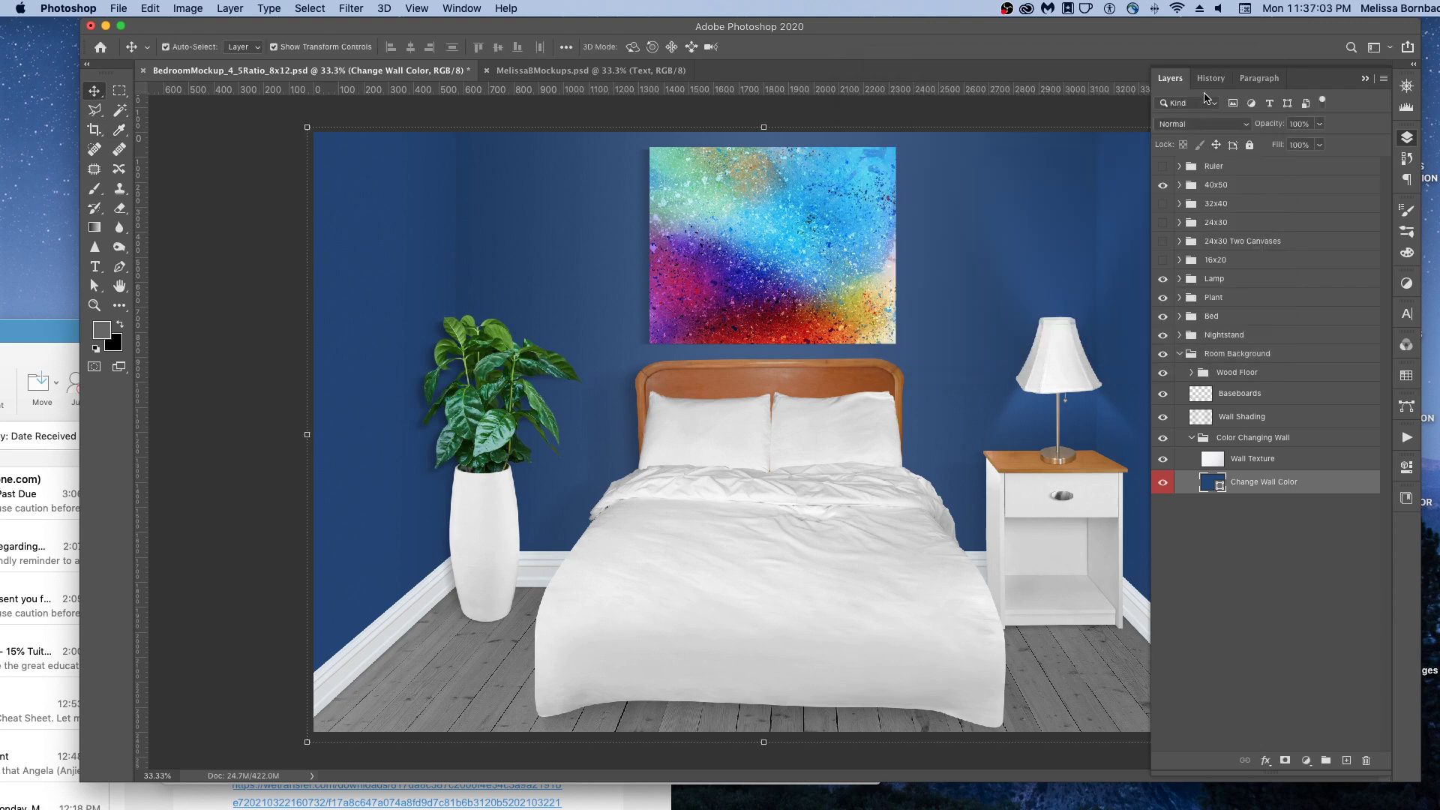
{"action": "left_click", "coordinate": [1191, 438]}
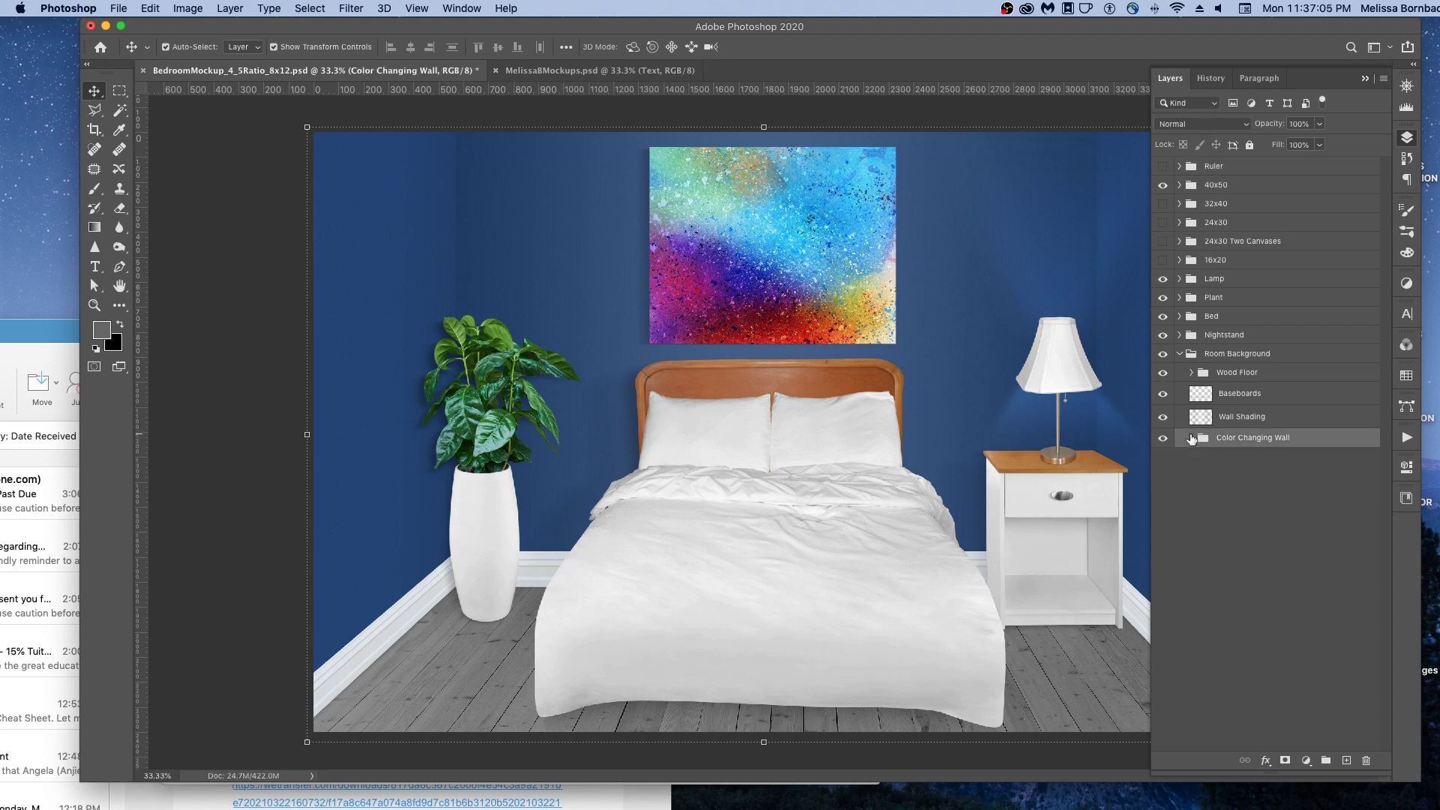
{"action": "left_click", "coordinate": [1180, 354]}
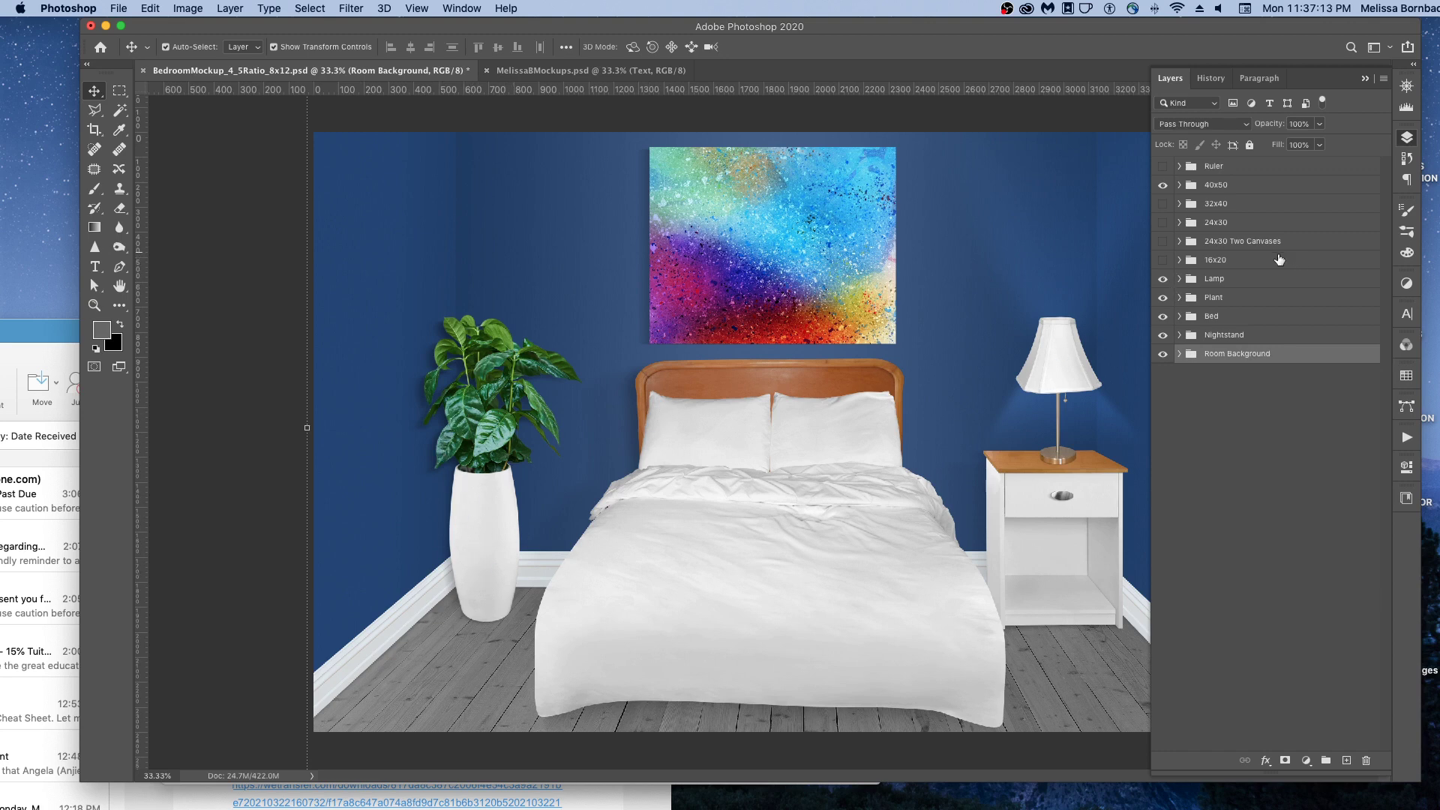
Step: Recolor the plant pot by setting its Color - Pot fill to dark gray 5a5959
{"action": "left_click", "coordinate": [1179, 298]}
{"action": "left_click", "coordinate": [1190, 319]}
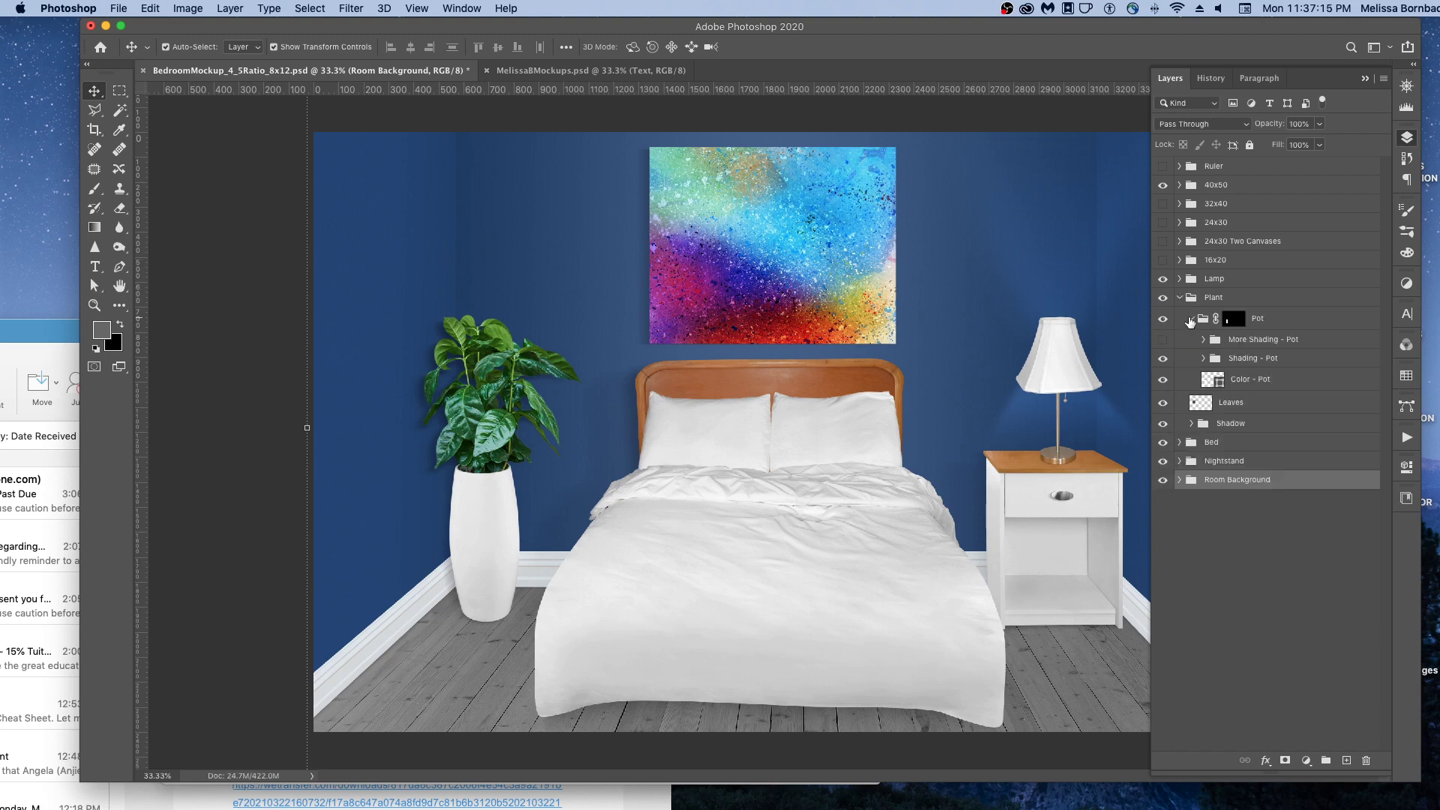
{"action": "double_click", "coordinate": [1216, 381]}
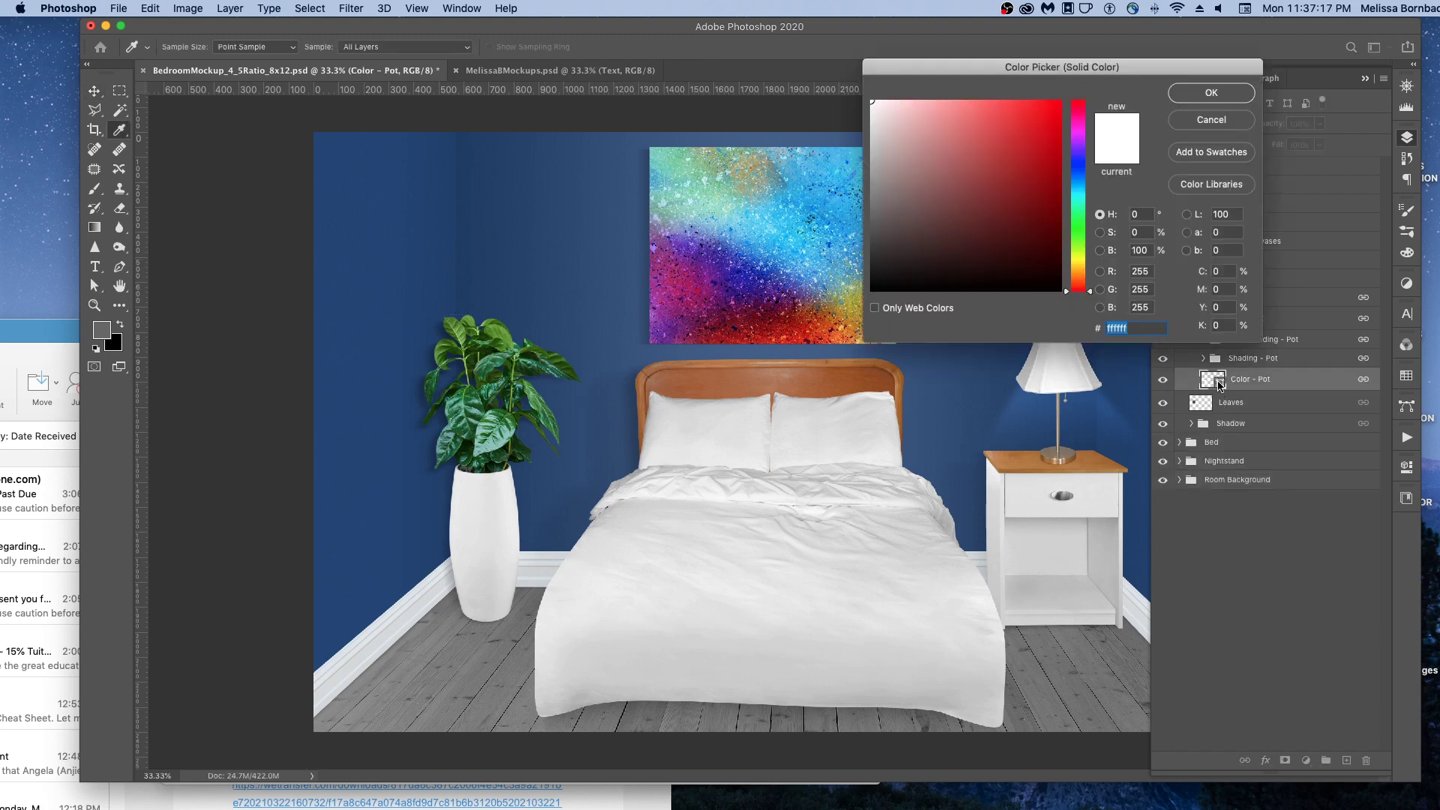
{"action": "left_click", "coordinate": [872, 214]}
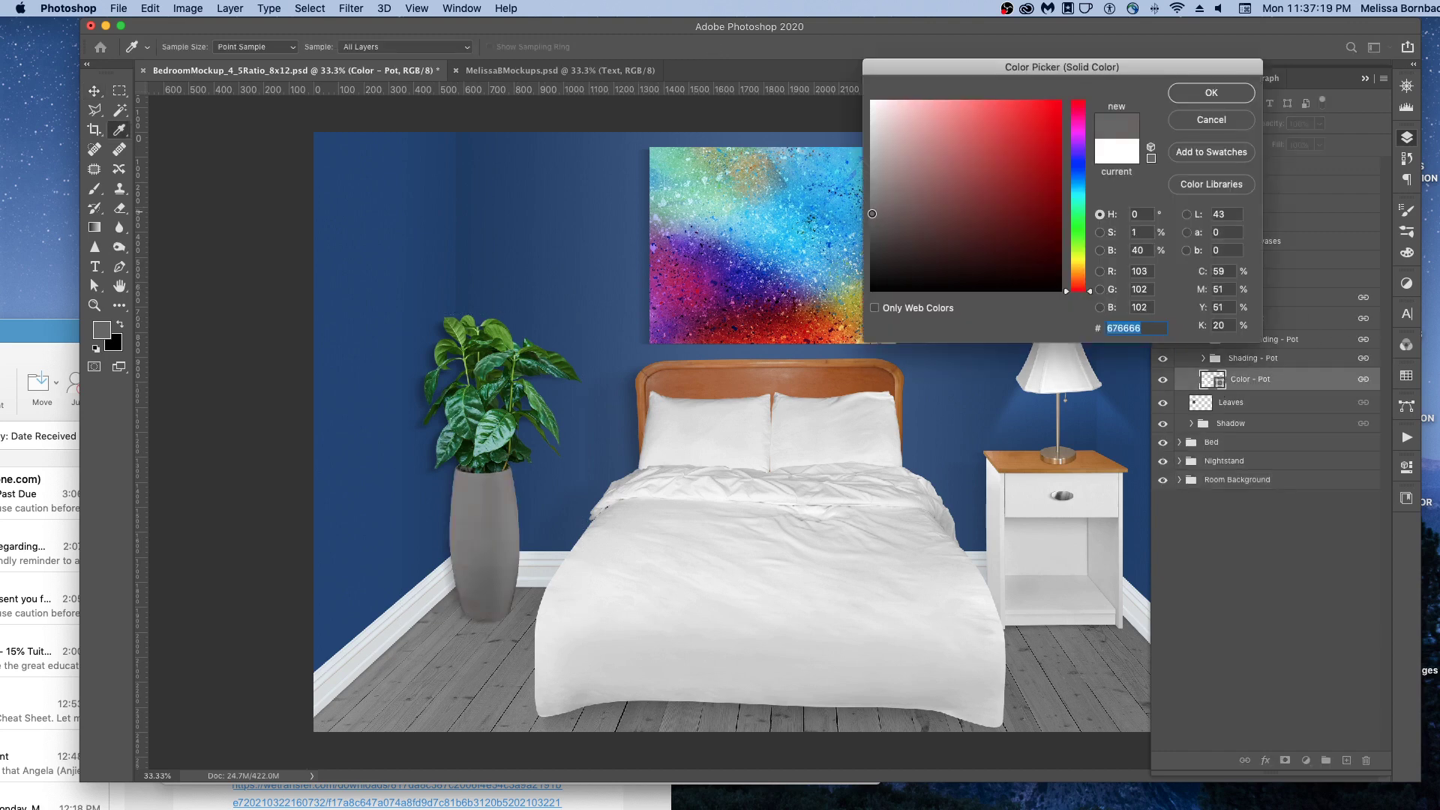
{"action": "left_click", "coordinate": [869, 222]}
{"action": "left_click", "coordinate": [873, 223]}
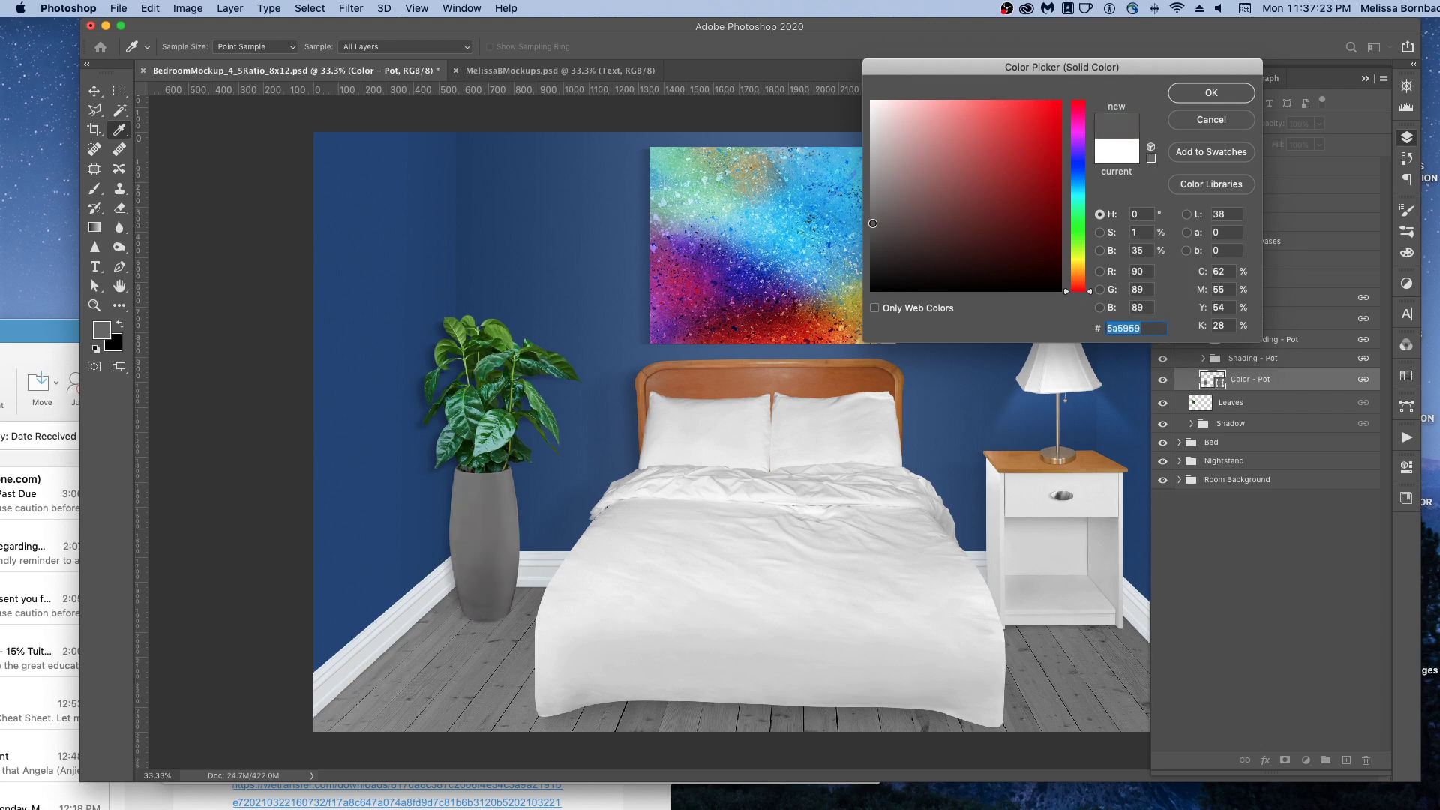
Step: Copy the pot color's hex value 5a5959, apply the color, and collapse the Pot and Plant groups
{"action": "left_click", "coordinate": [1158, 327]}
{"action": "left_click_drag", "start_coordinate": [1151, 328], "coordinate": [1091, 329]}
{"action": "left_click", "coordinate": [1210, 93]}
{"action": "key", "text": "v"}
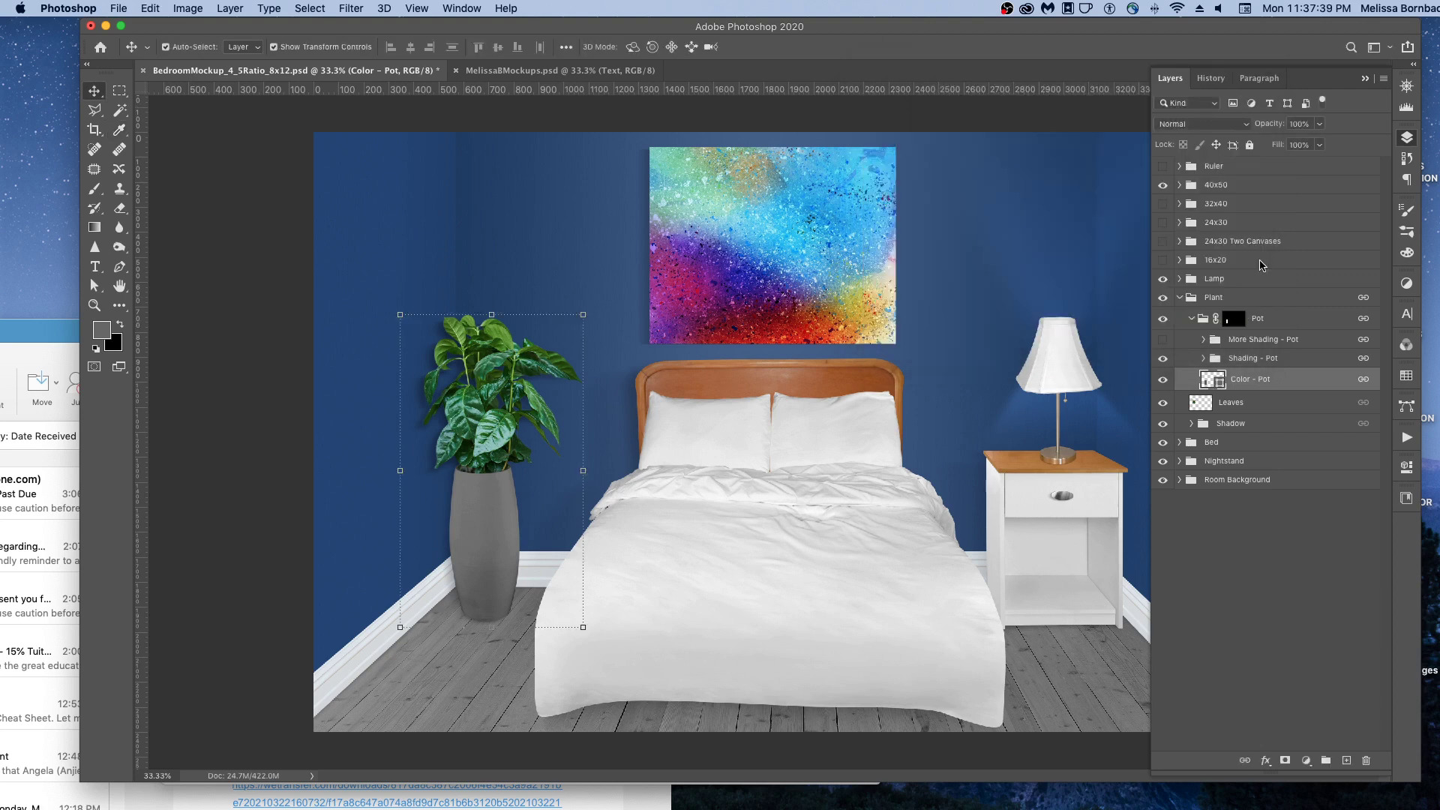
{"action": "left_click", "coordinate": [1191, 318]}
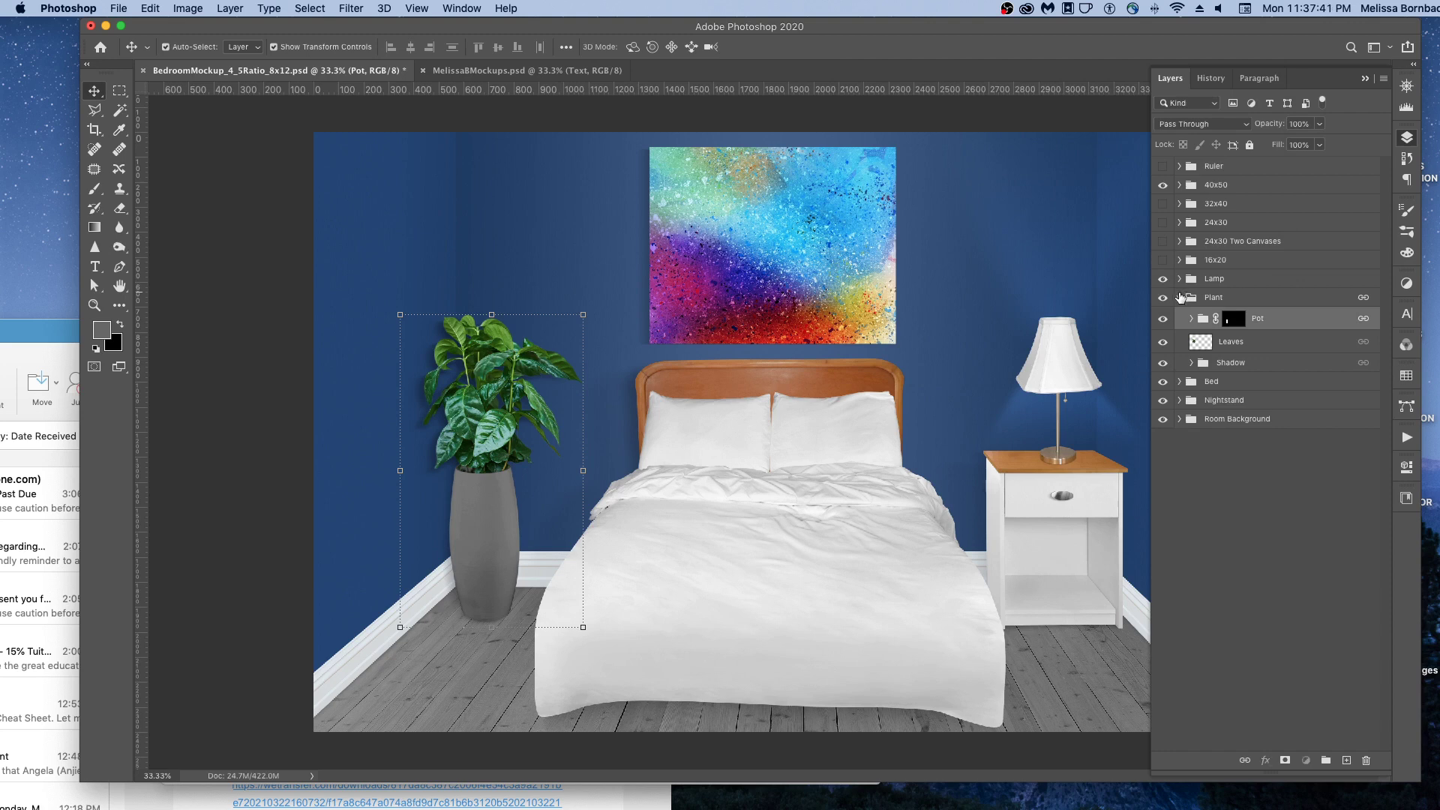
{"action": "left_click", "coordinate": [1180, 296]}
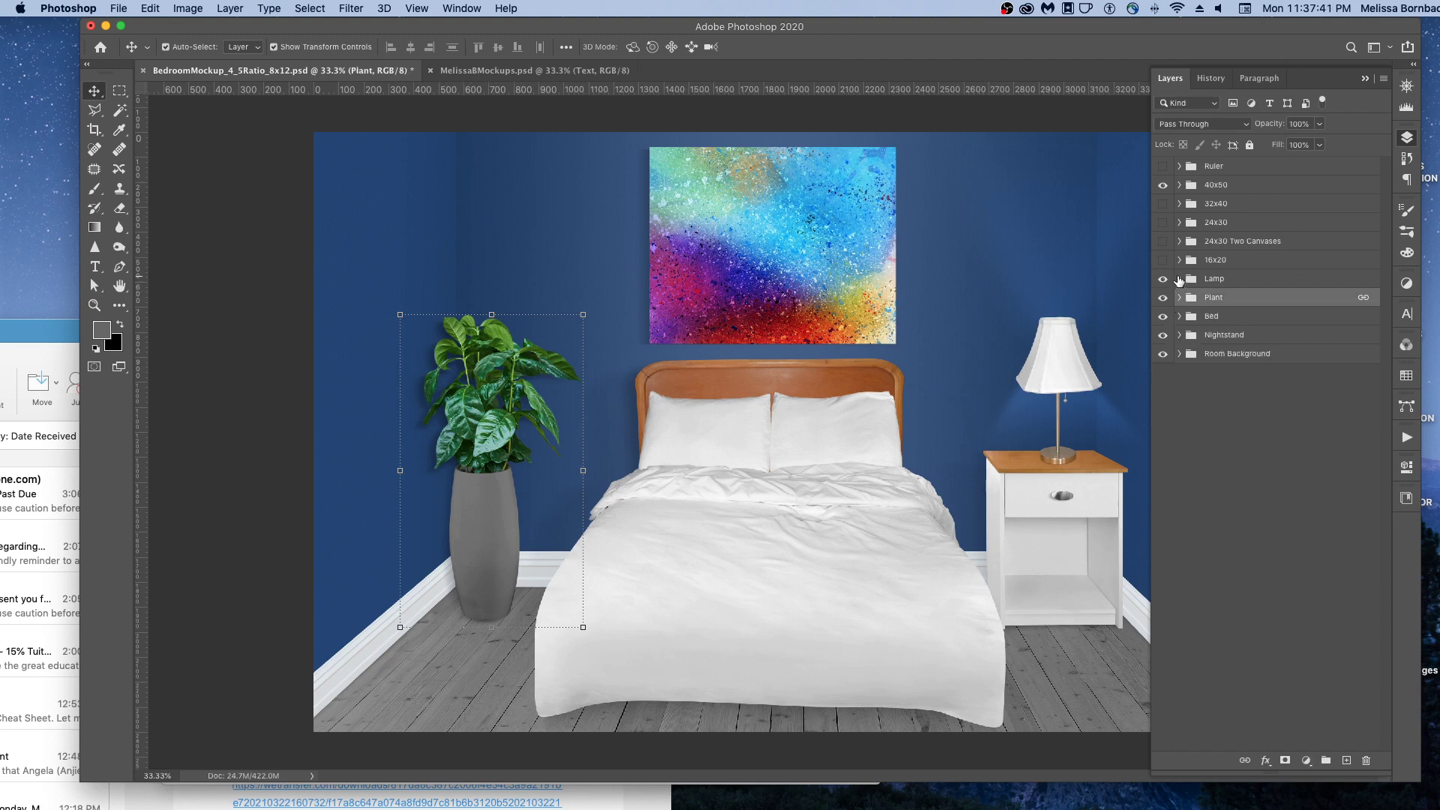
Step: Set the Color - Nightstand fill to the same dark gray 5a5959, and collapse the Nightstand group
{"action": "left_click", "coordinate": [1178, 335]}
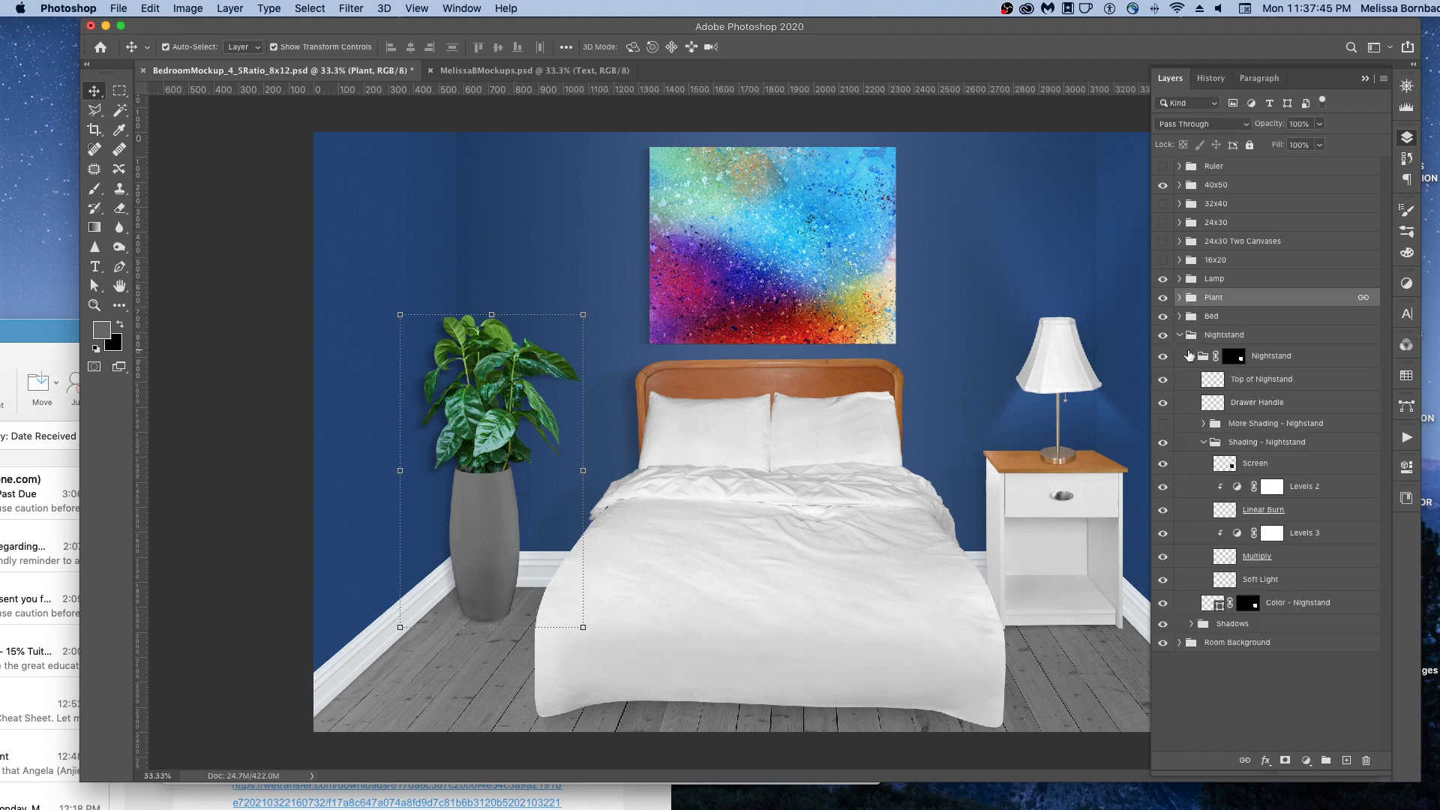
{"action": "left_click", "coordinate": [1205, 443]}
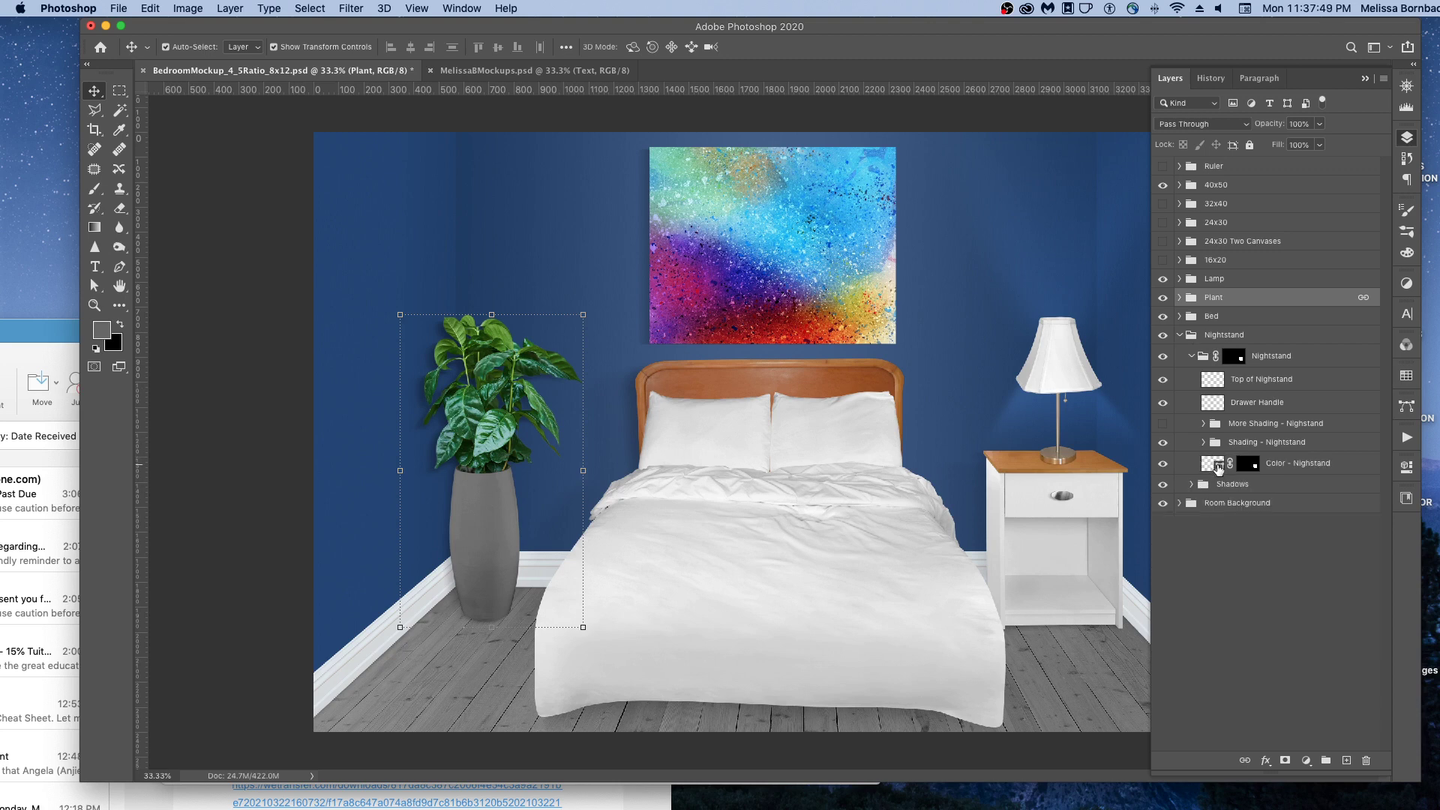
{"action": "double_click", "coordinate": [1218, 466]}
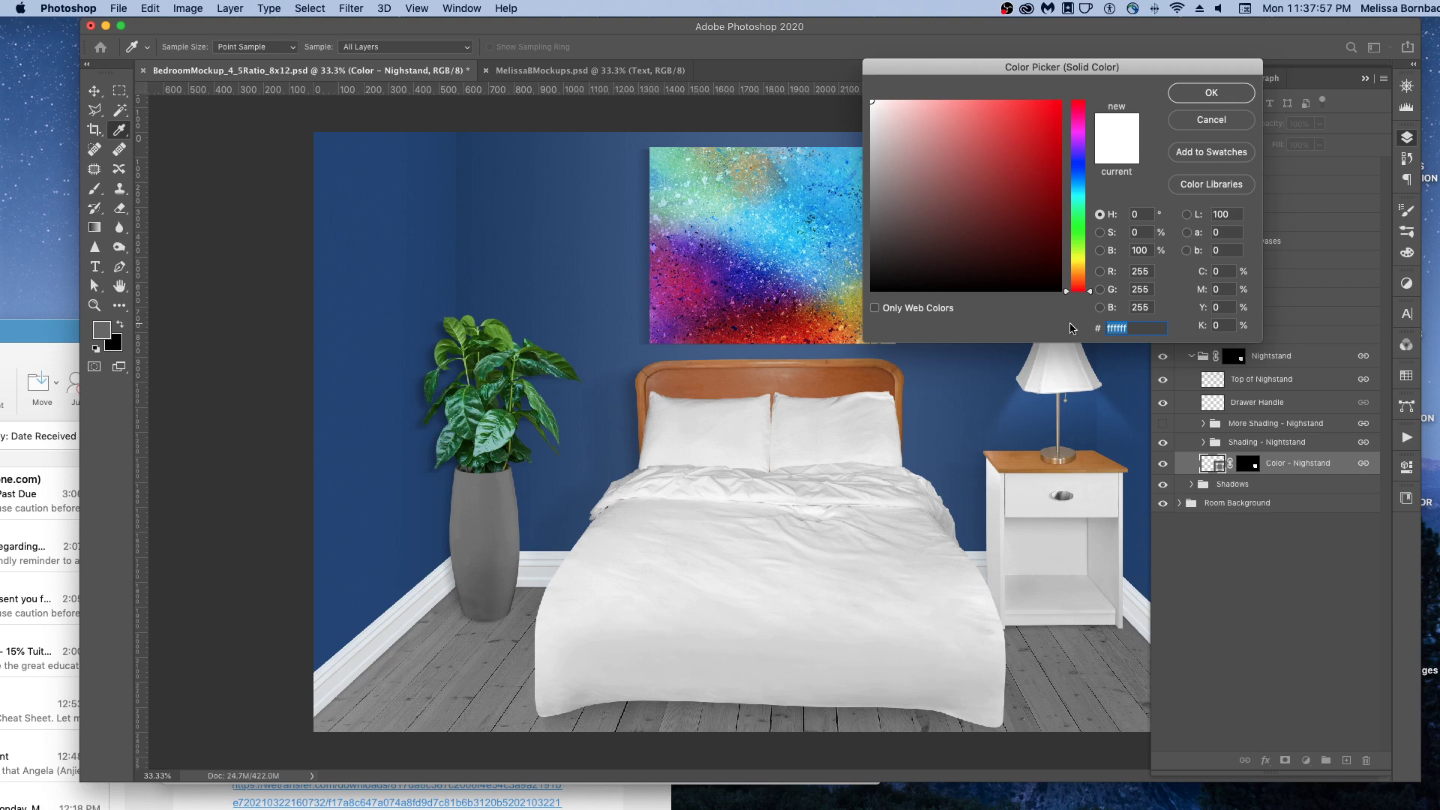
{"action": "type", "text": "5a5959"}
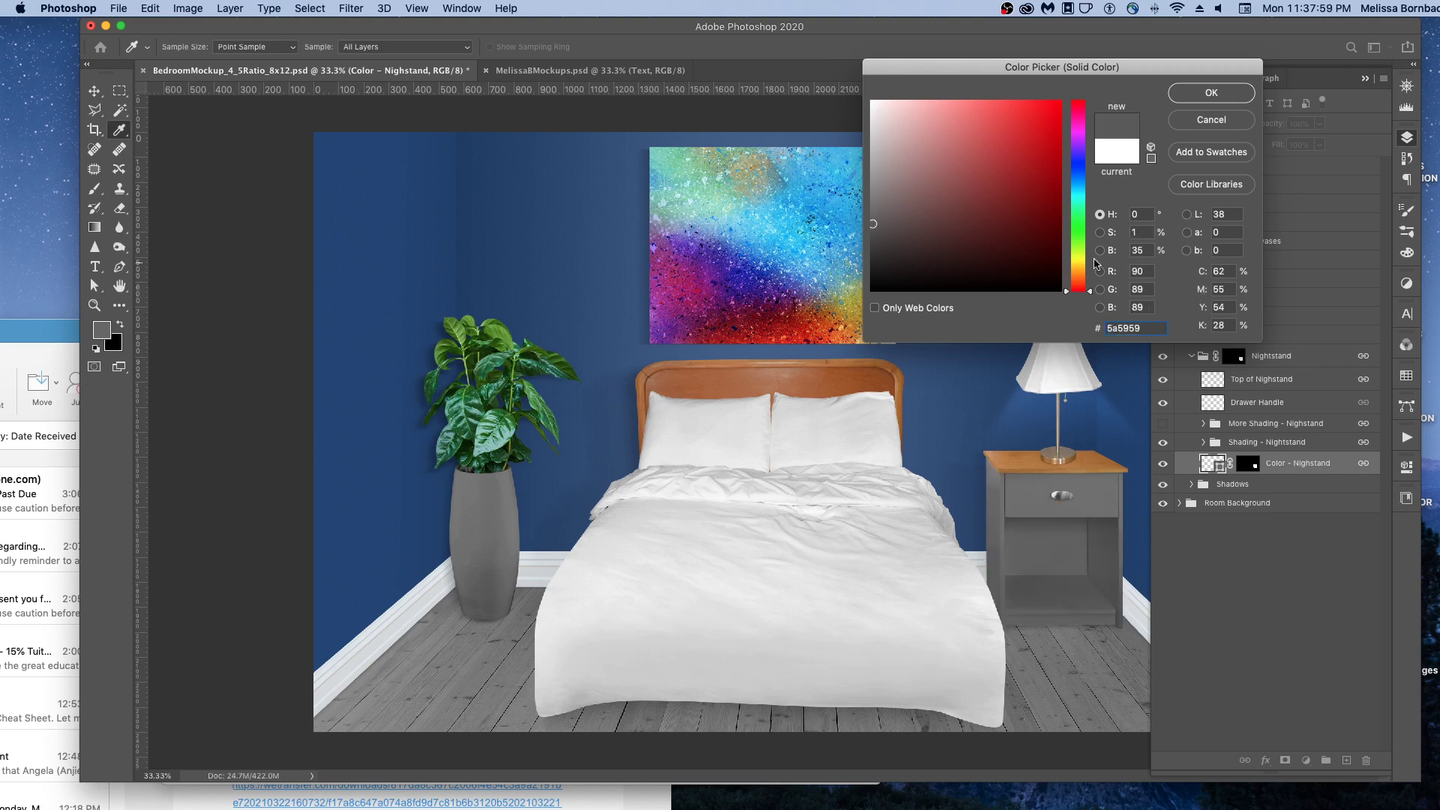
{"action": "left_click", "coordinate": [1210, 93]}
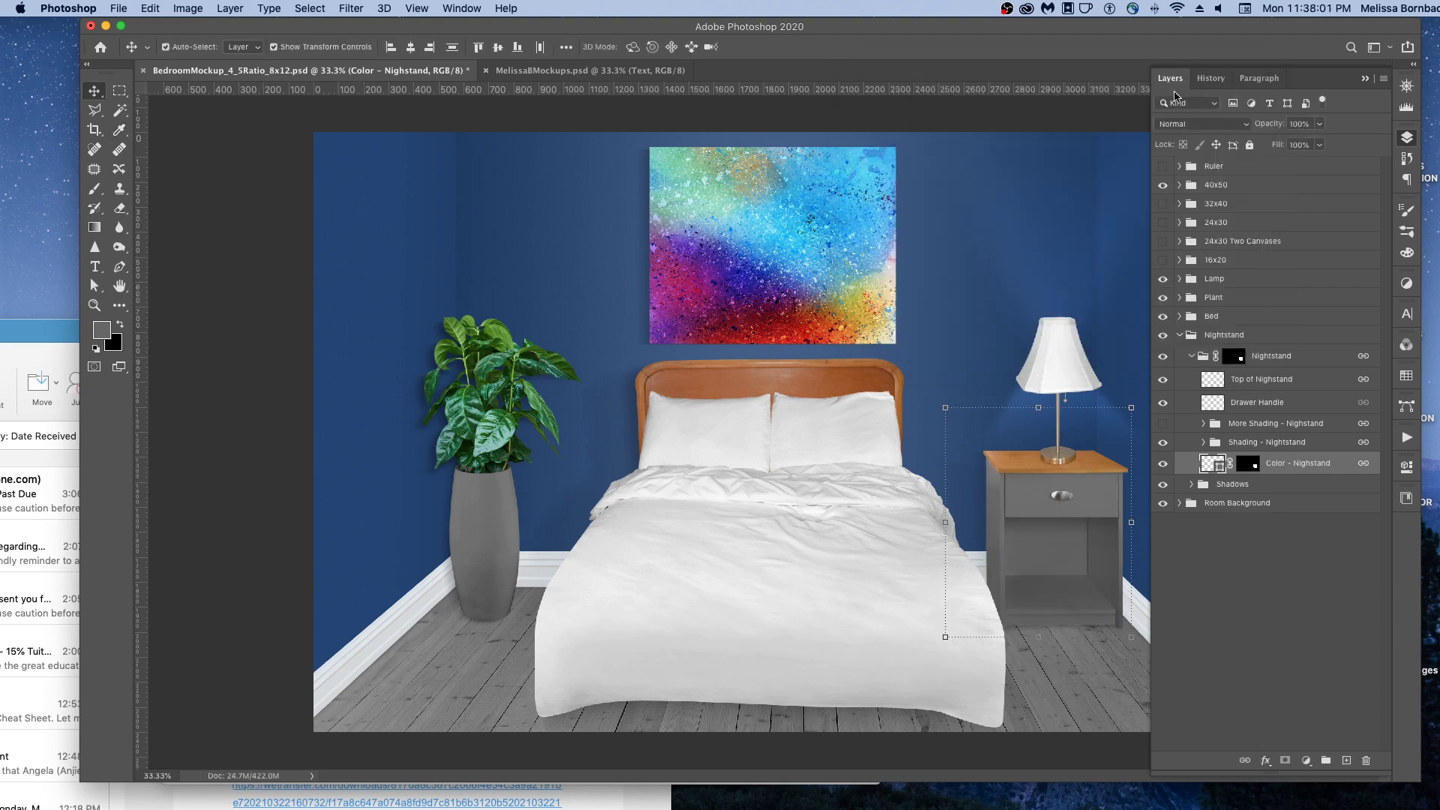
{"action": "left_click", "coordinate": [1180, 336]}
Step: Set the Color - Lampshade fill in the Lamp group to dark gray 5a5959
{"action": "left_click", "coordinate": [1178, 279]}
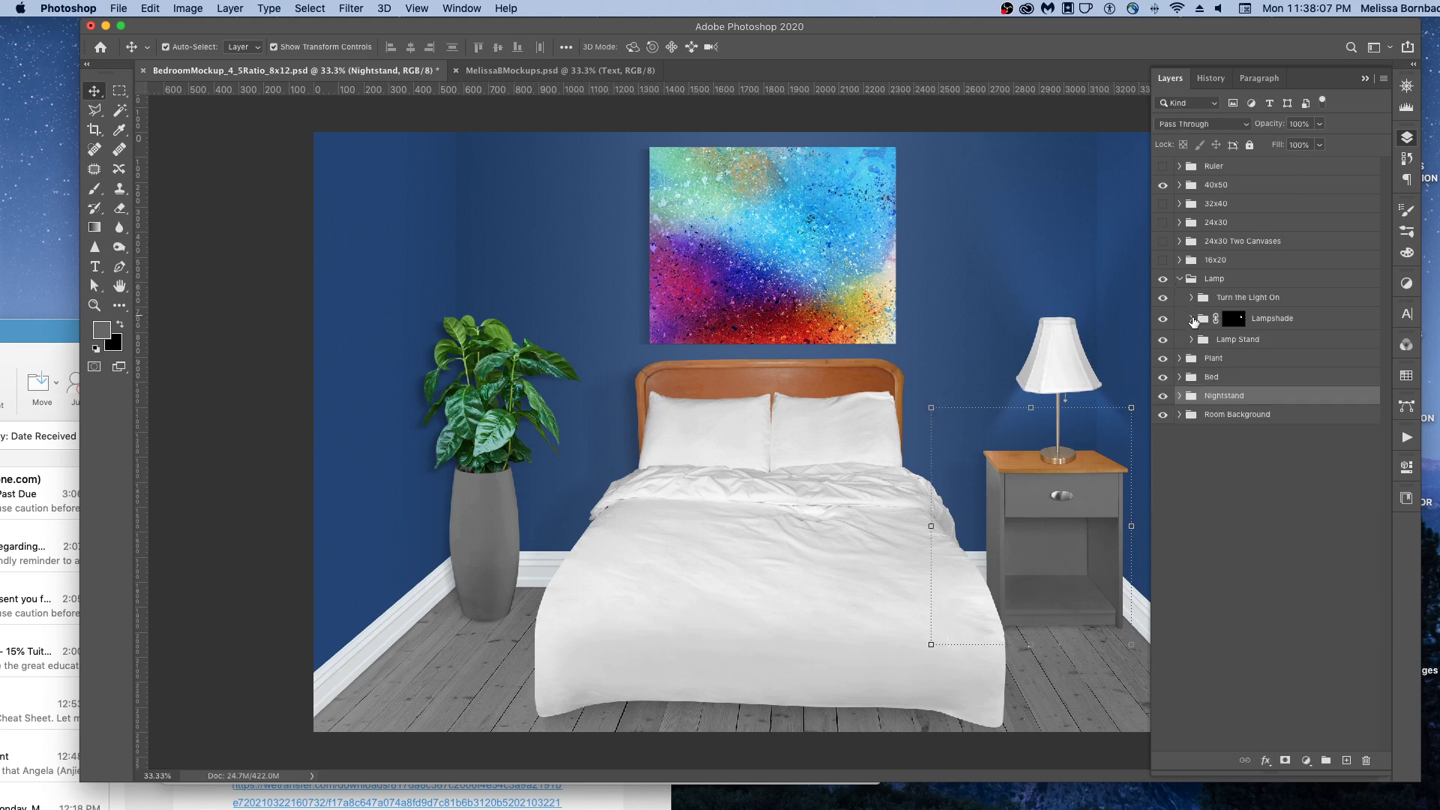
{"action": "left_click", "coordinate": [1193, 319]}
{"action": "left_click", "coordinate": [1209, 381]}
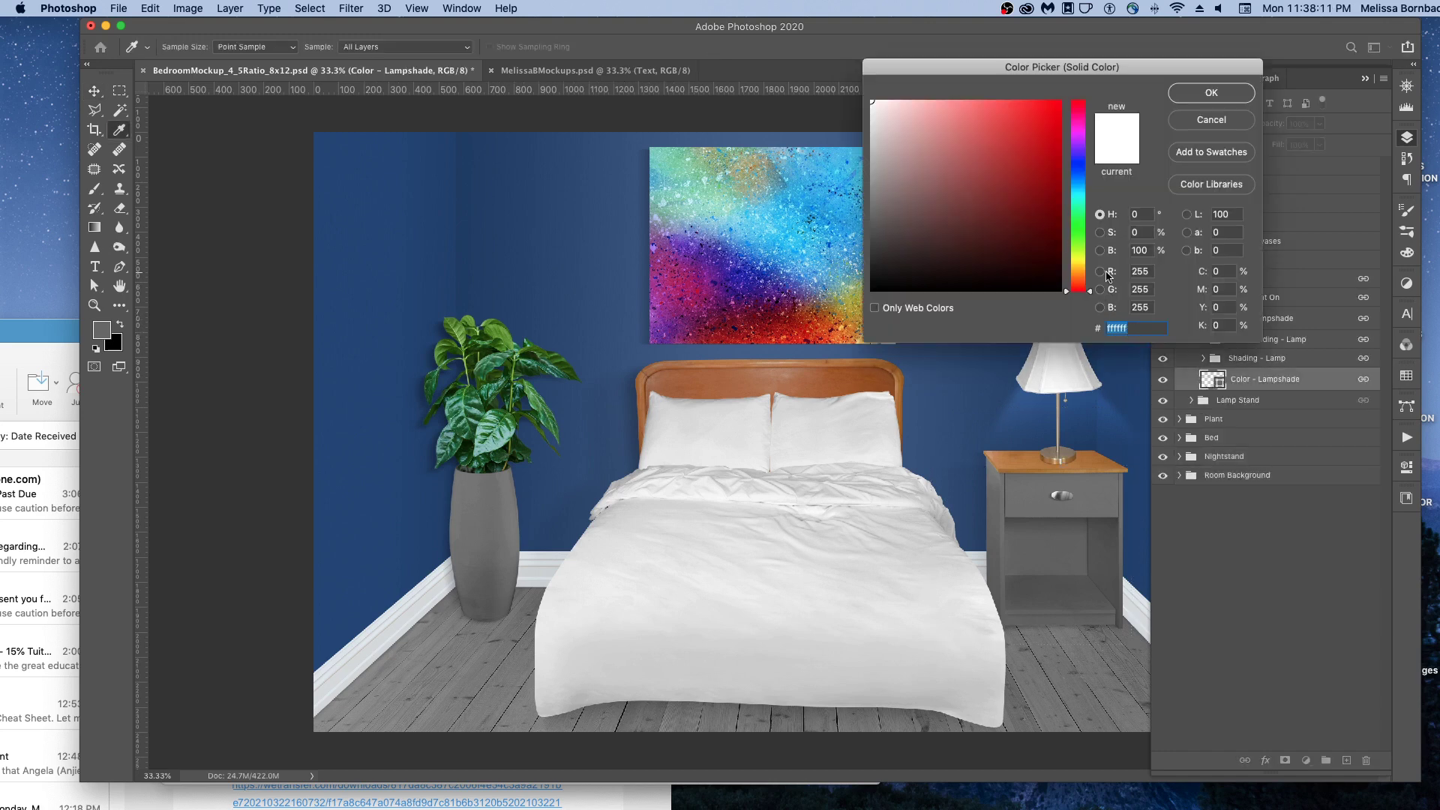
{"action": "type", "text": "5a5959"}
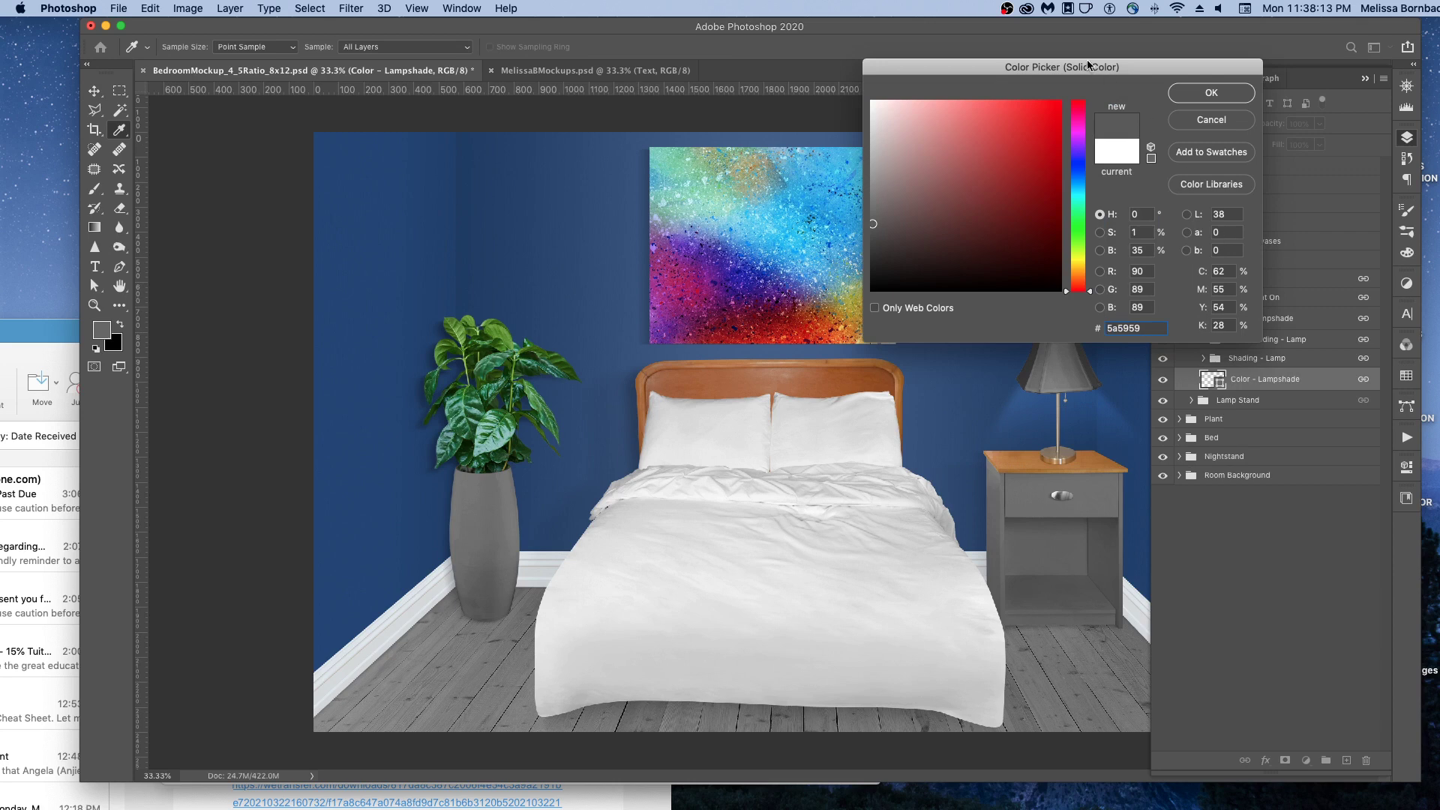
{"action": "left_click", "coordinate": [1191, 93]}
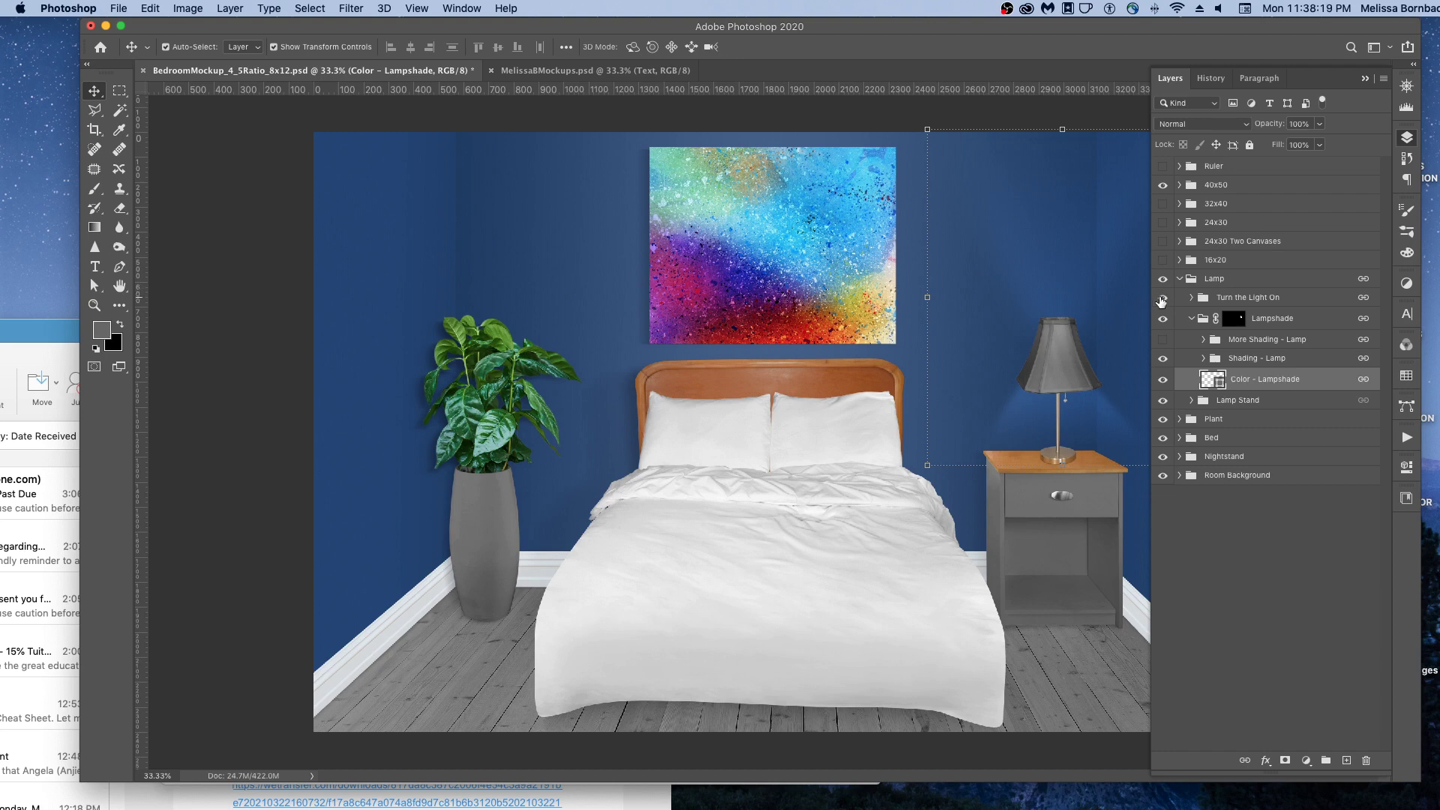
Step: Compare the lamp with the Turn the Light On group hidden and shown, and collapse the Lampshade group
{"action": "left_click", "coordinate": [1162, 298]}
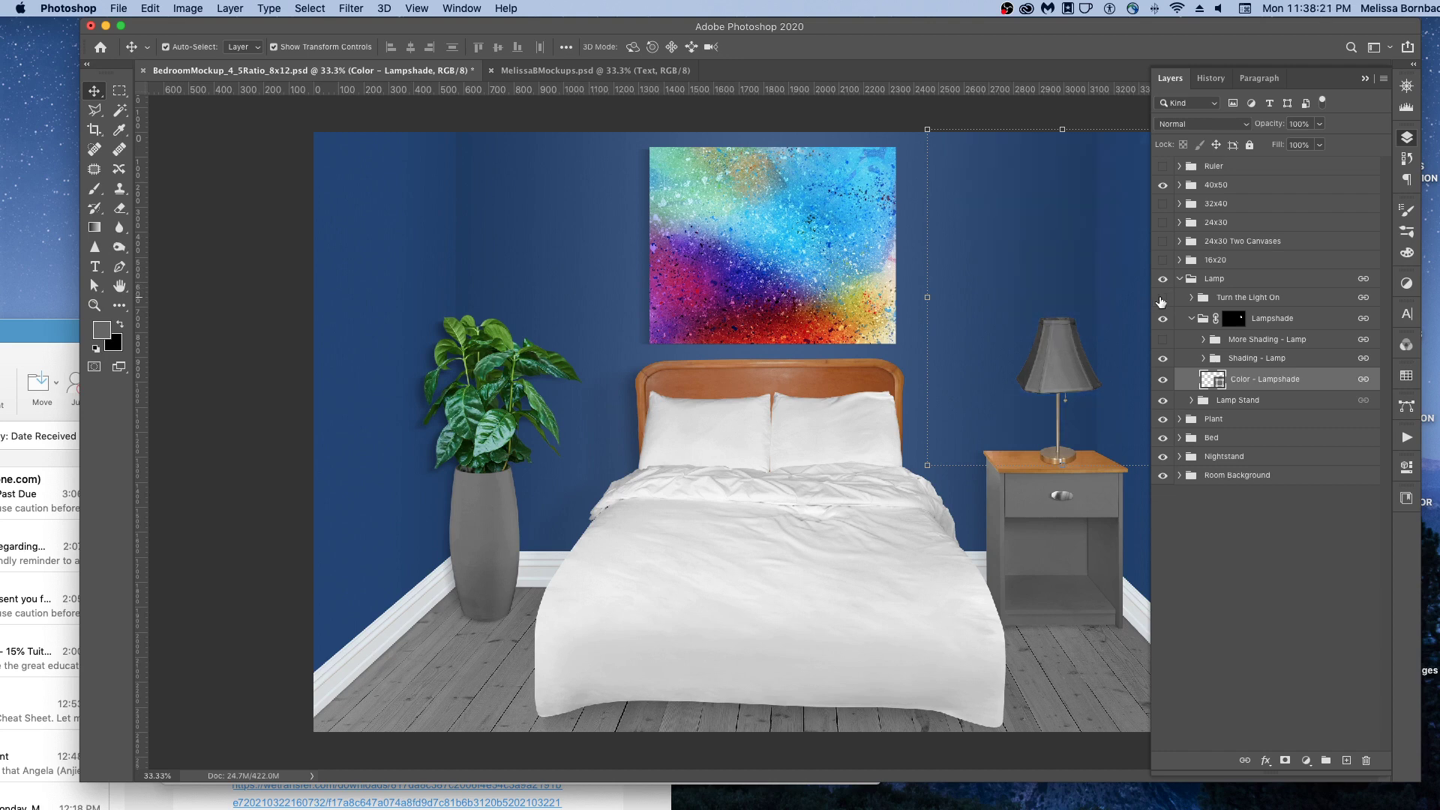
{"action": "left_click", "coordinate": [1162, 297]}
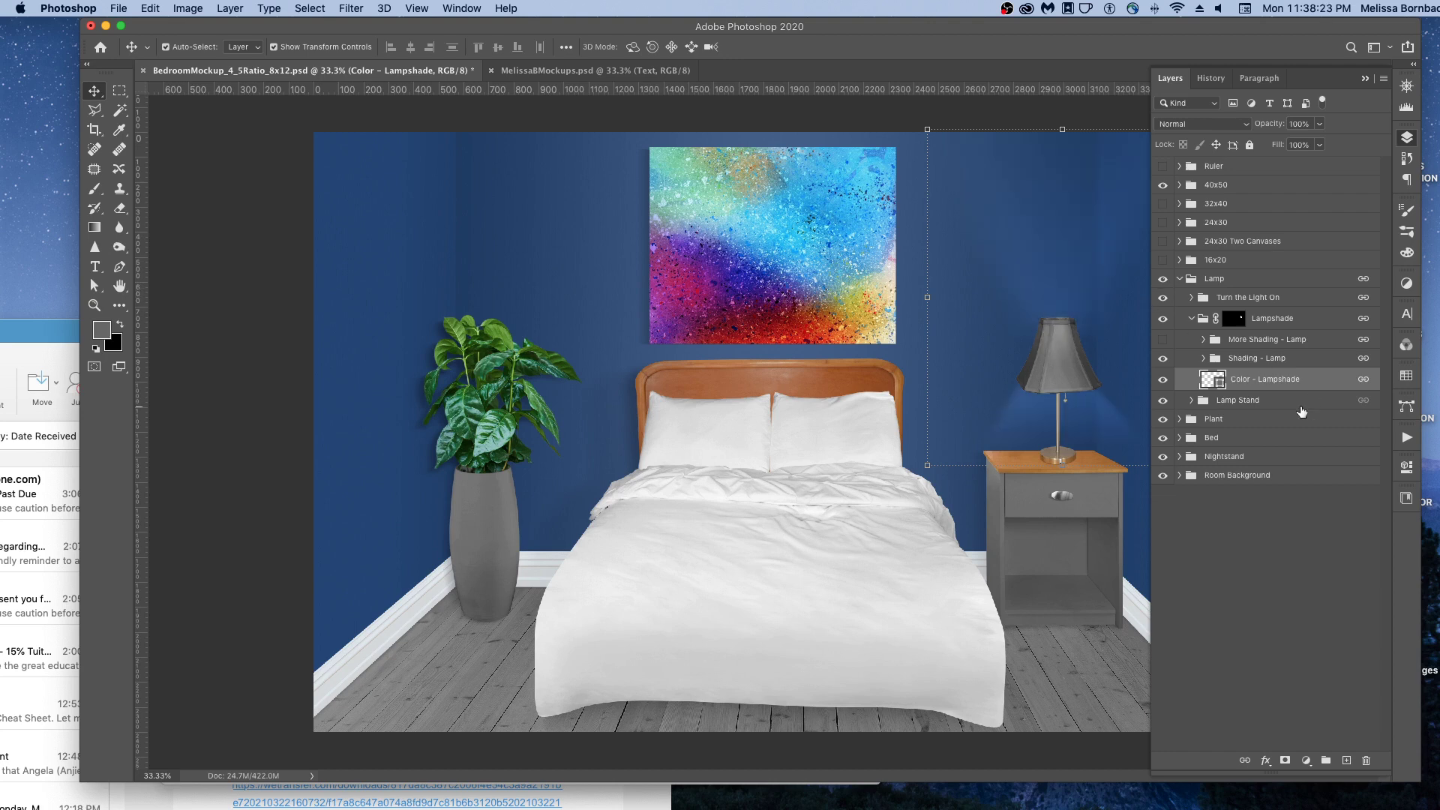
{"action": "left_click", "coordinate": [1191, 319]}
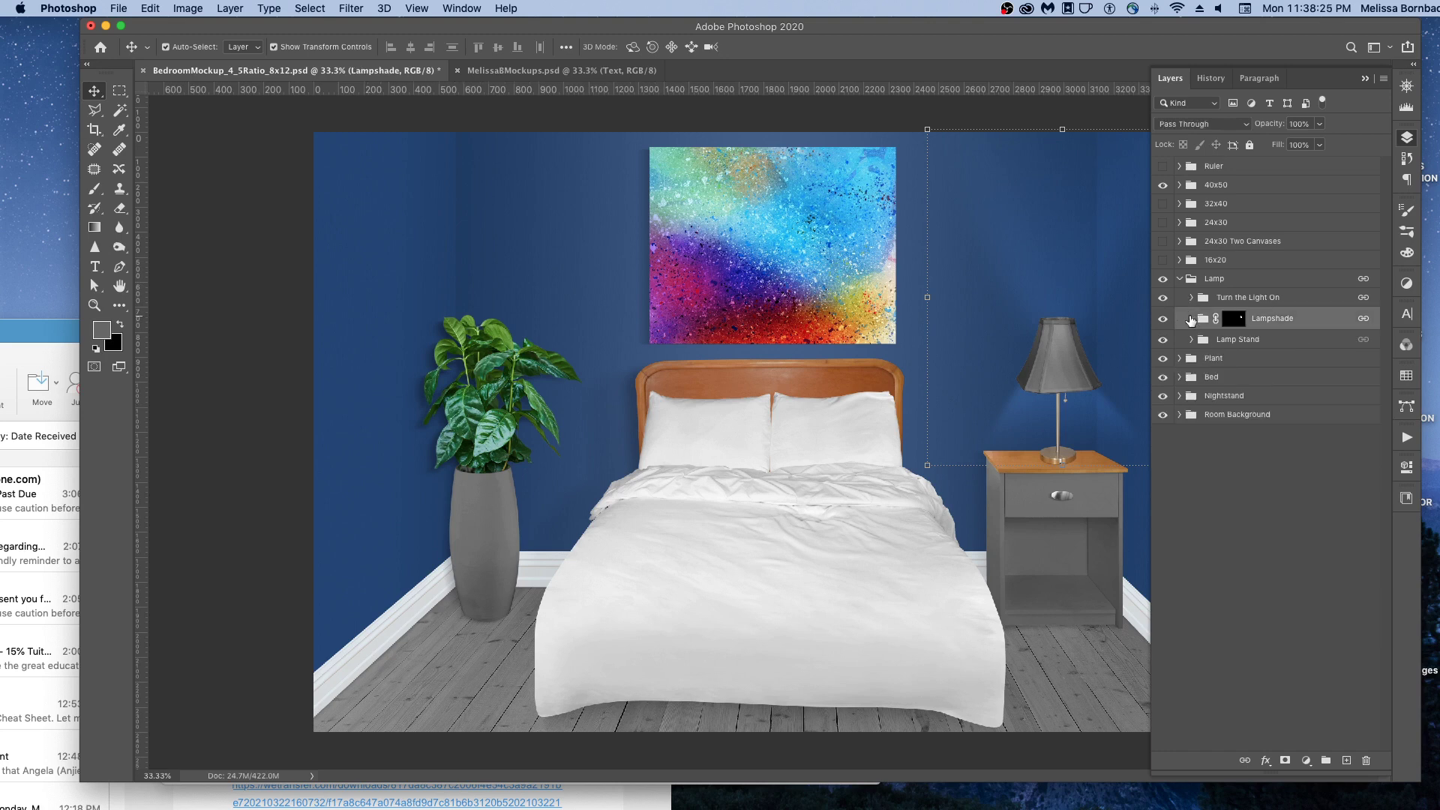
Step: Open the Design - Pillow smart object of the left pillow from the Bed group's Pillows folder
{"action": "right_click", "coordinate": [1179, 377]}
{"action": "left_click", "coordinate": [1183, 382]}
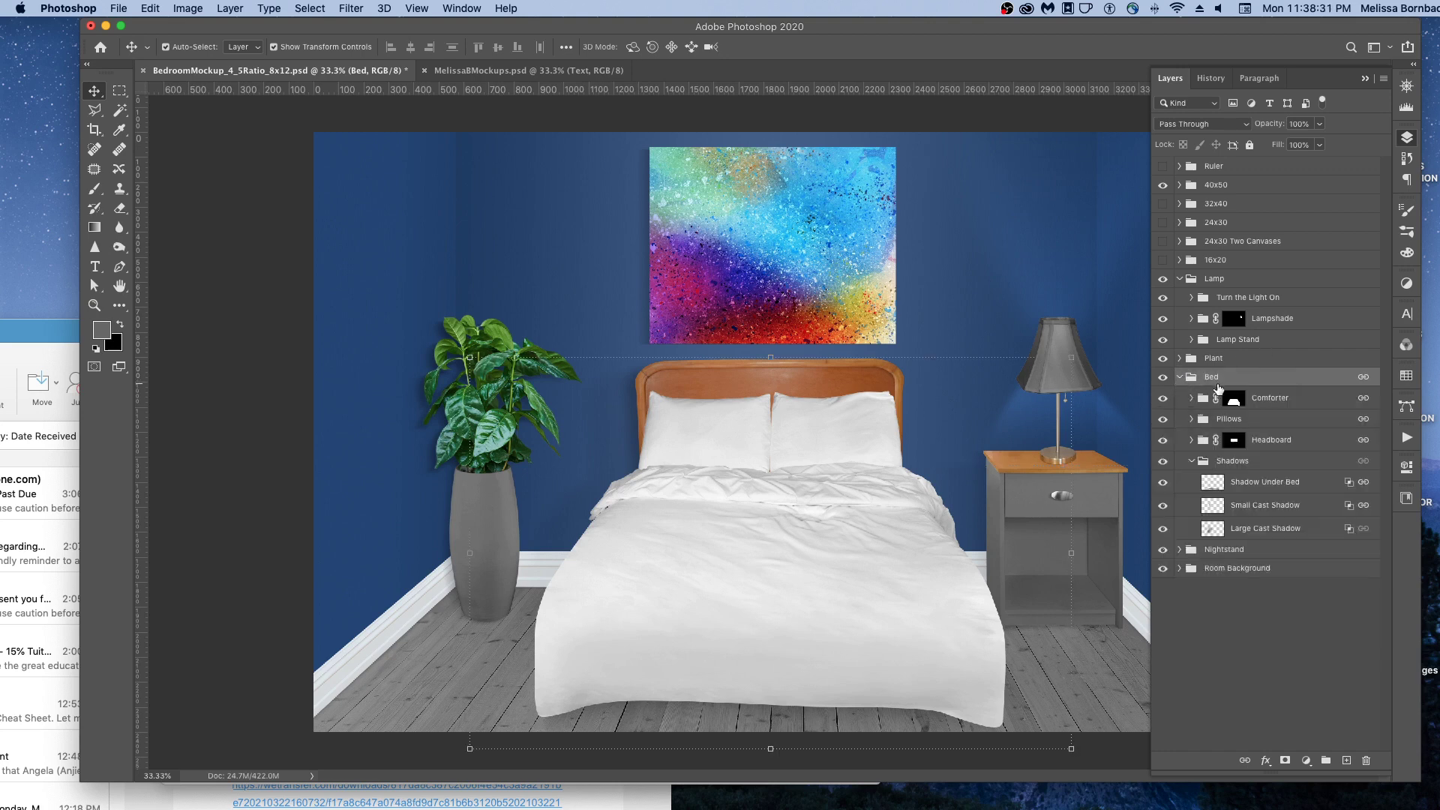
{"action": "left_click", "coordinate": [1193, 420]}
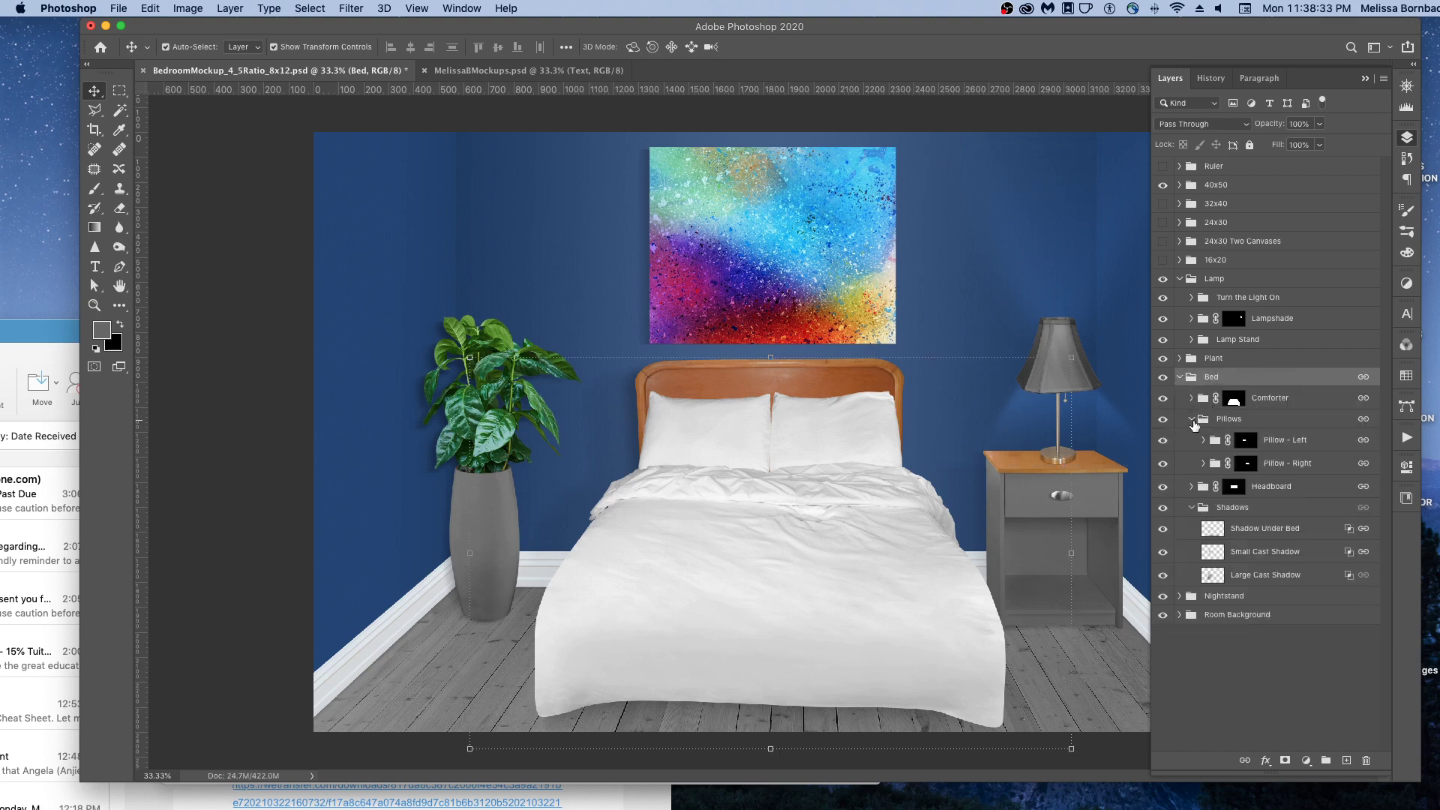
{"action": "left_click", "coordinate": [1202, 441]}
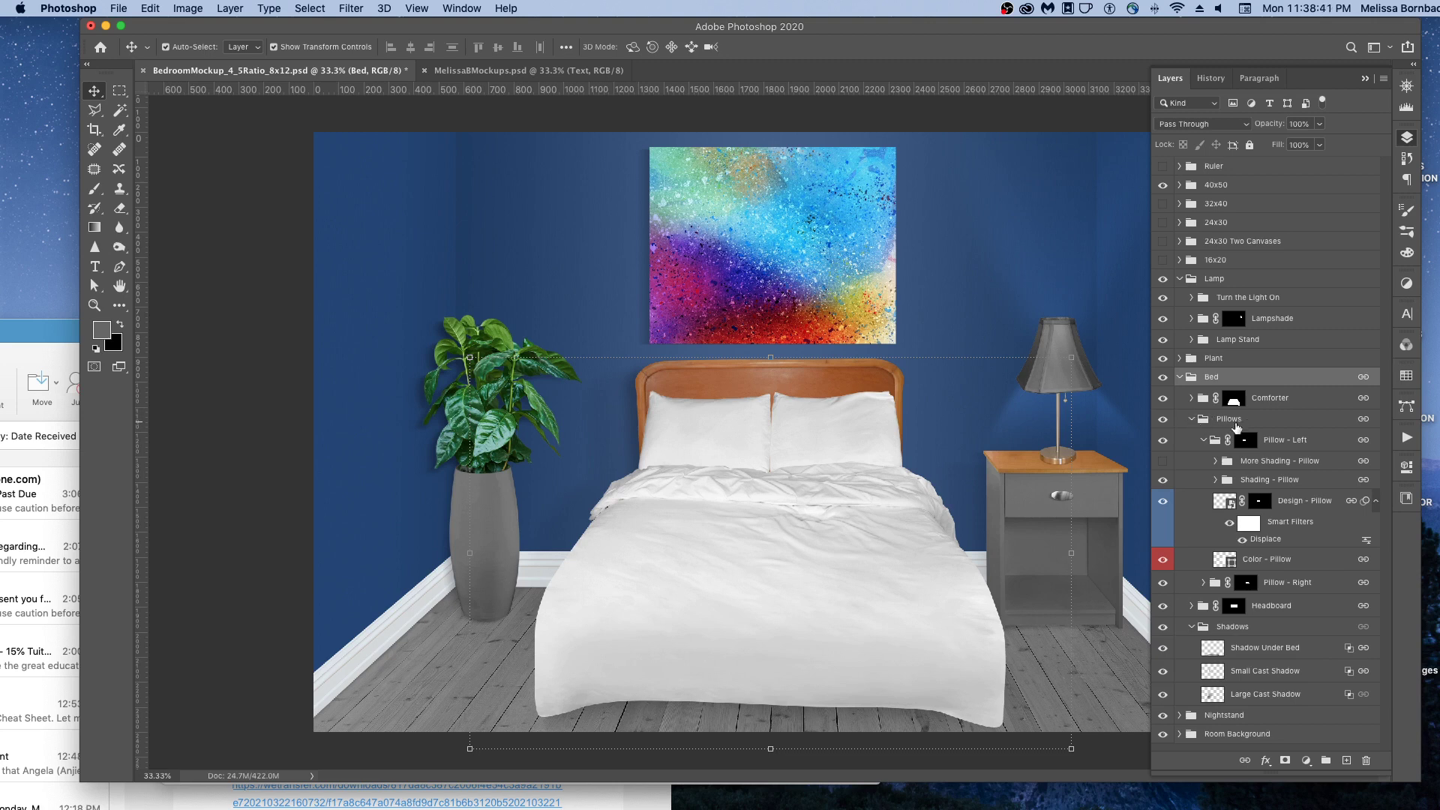
{"action": "left_click", "coordinate": [1204, 441]}
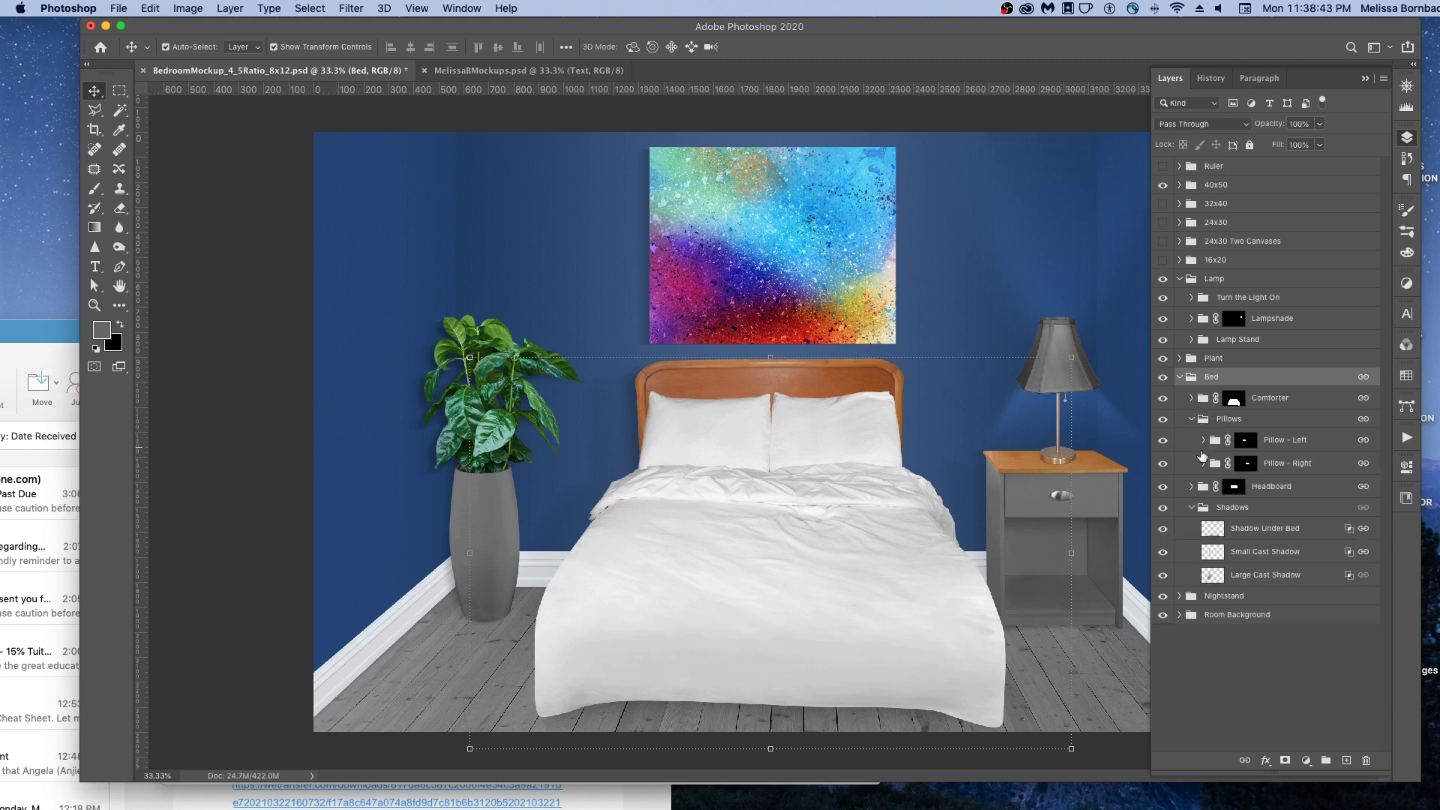
{"action": "left_click", "coordinate": [1204, 440]}
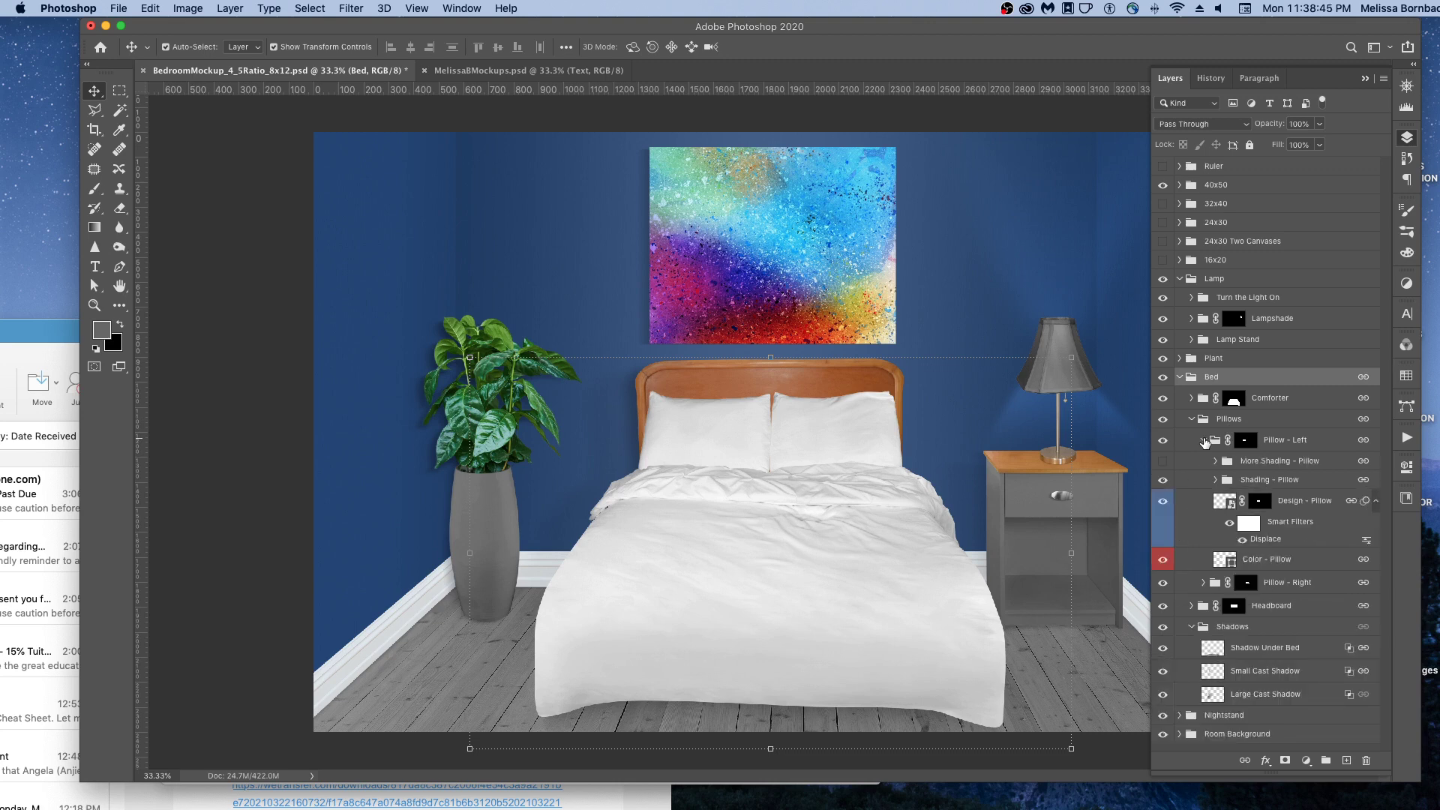
{"action": "double_click", "coordinate": [1227, 501]}
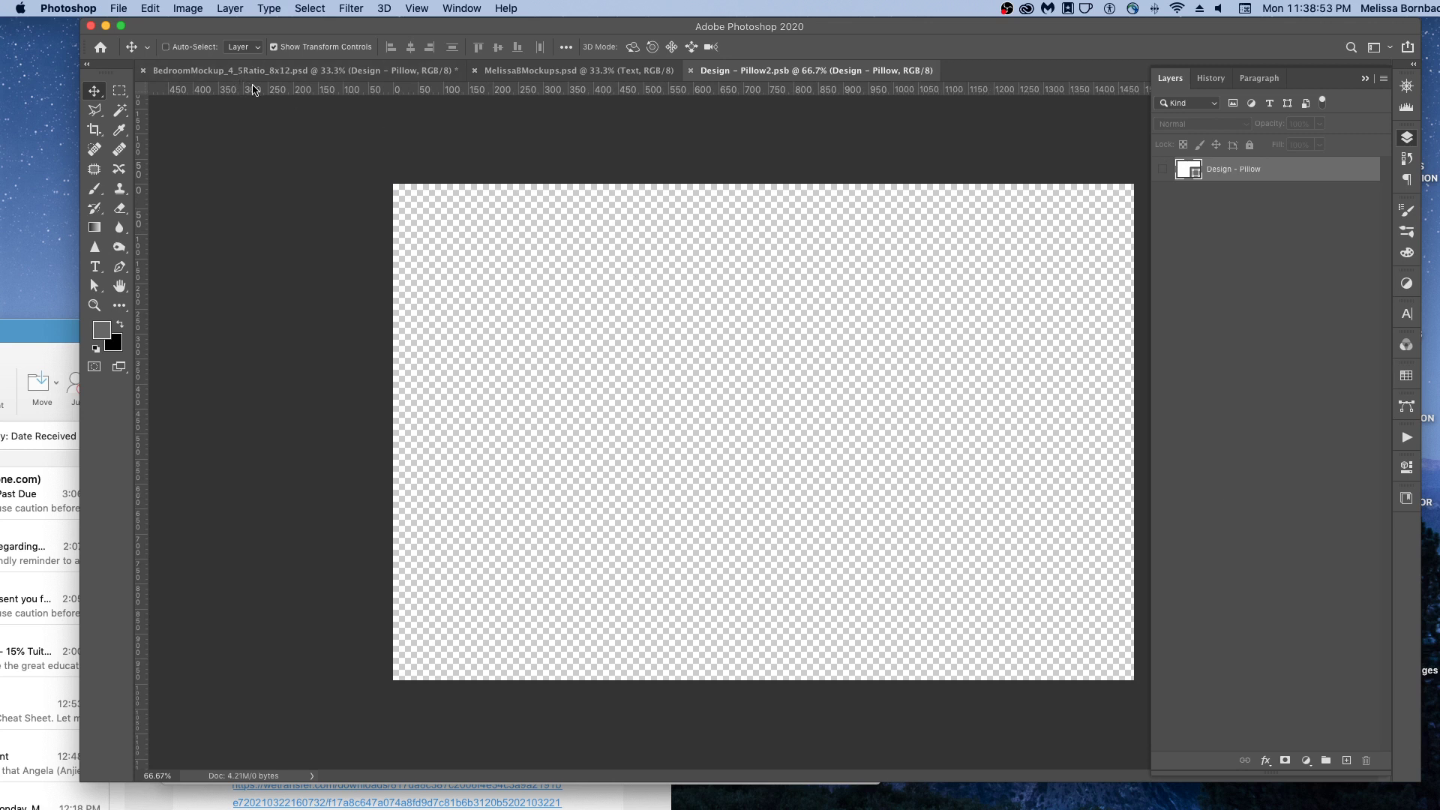
Step: Open the image background-2536222-2.jpg from the 1_Art folder
{"action": "left_click", "coordinate": [152, 7]}
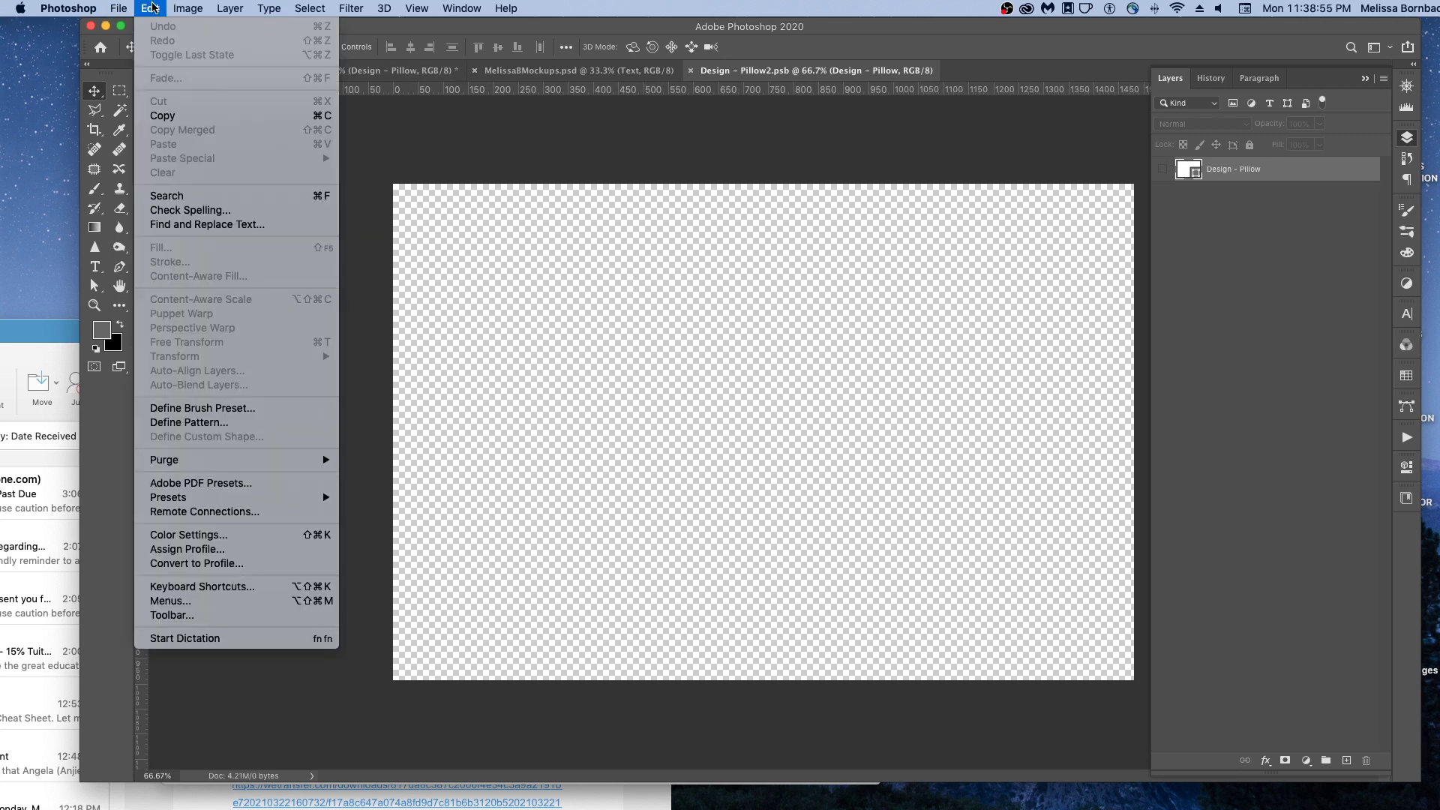
{"action": "mouse_move", "coordinate": [118, 8]}
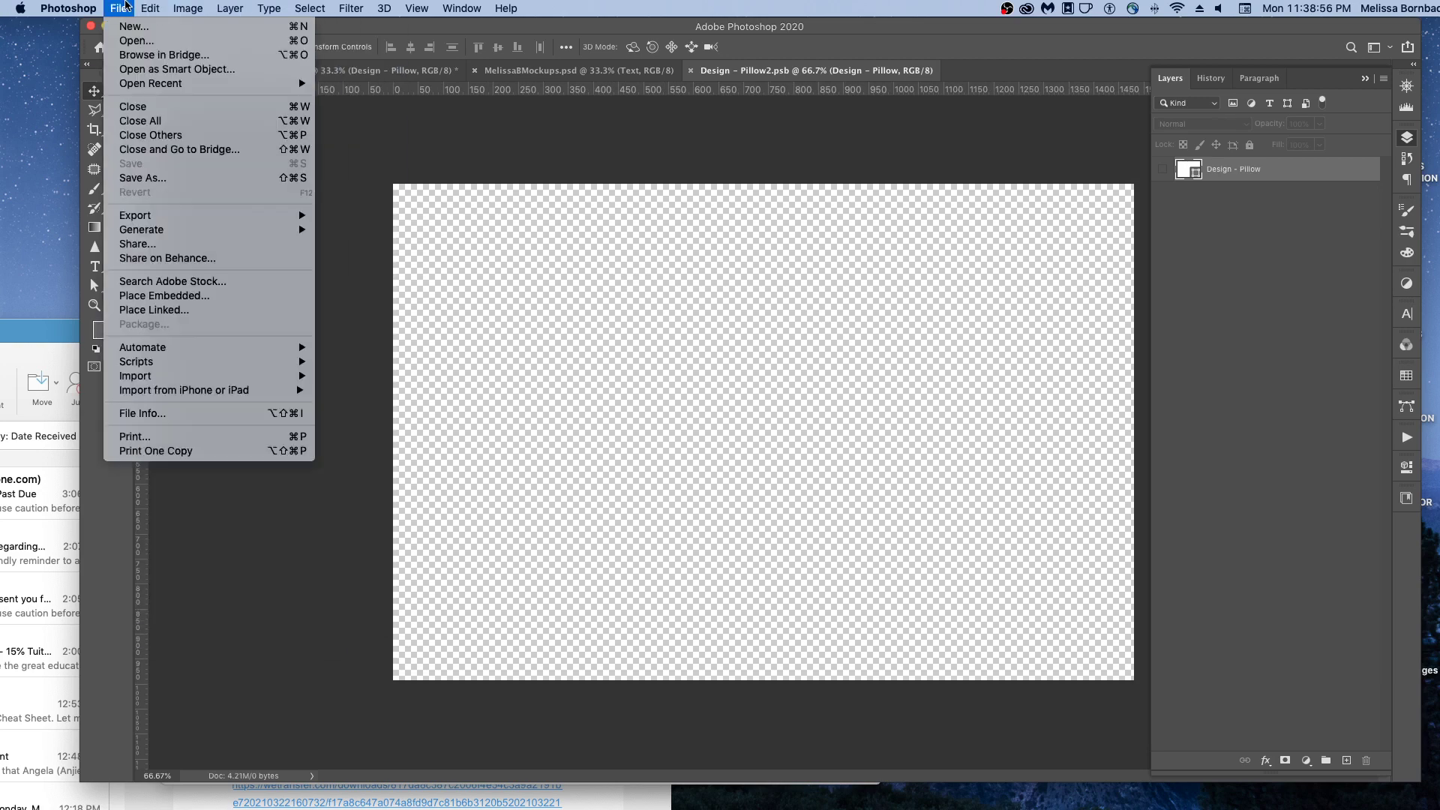
{"action": "left_click", "coordinate": [137, 41]}
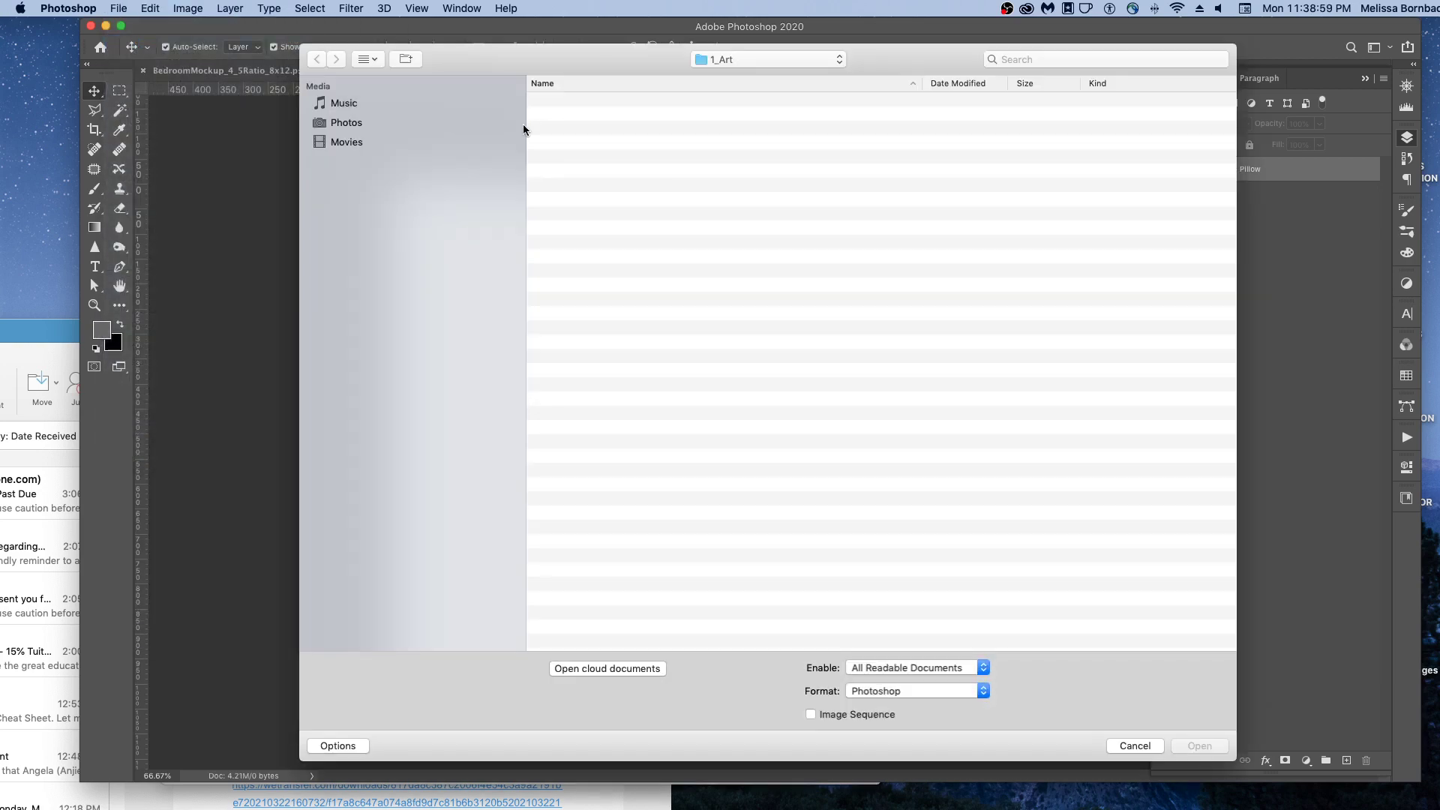
{"action": "left_click", "coordinate": [579, 115]}
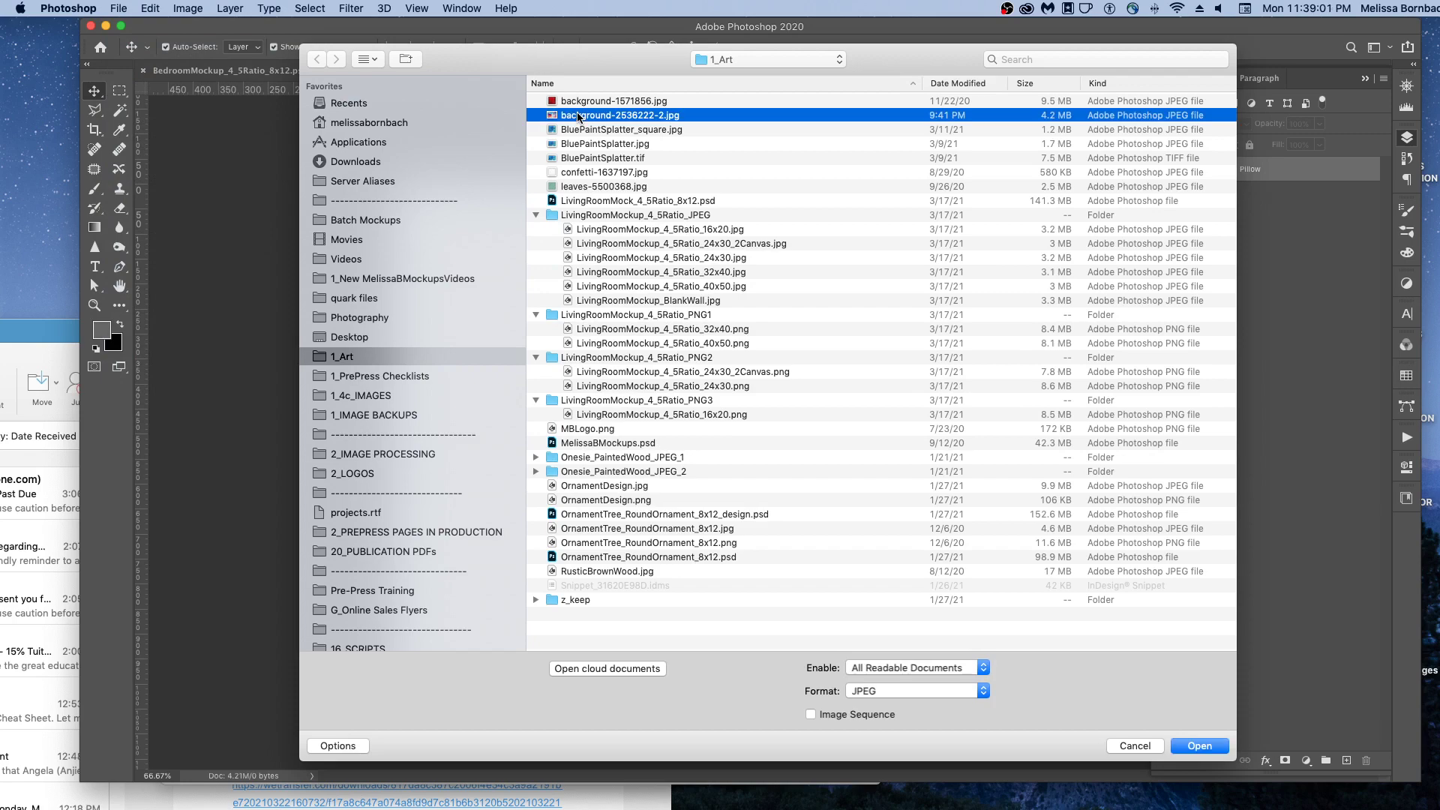
{"action": "double_click", "coordinate": [579, 116]}
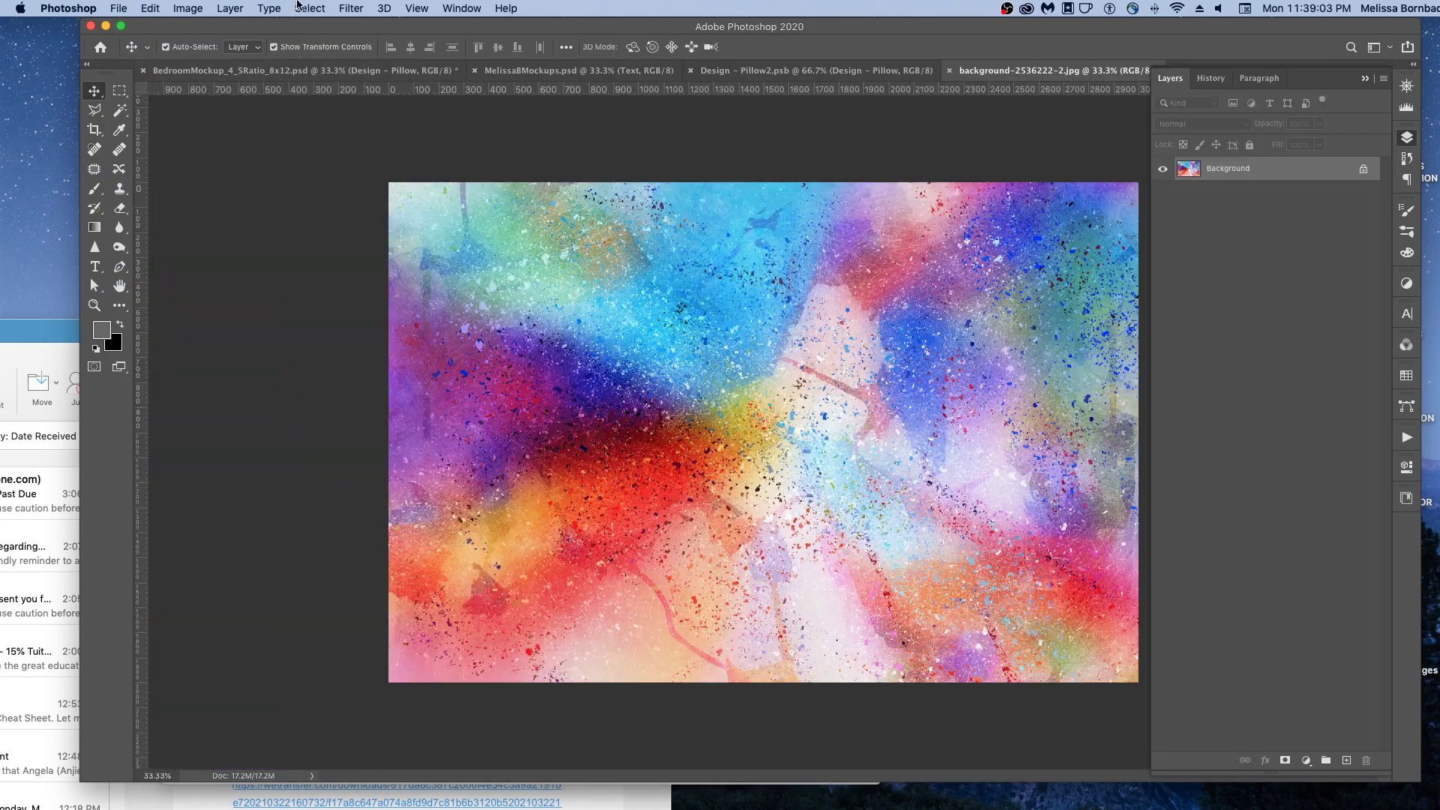
Step: Select the entire canvas of the paint-splatter image and copy it
{"action": "left_click", "coordinate": [306, 7]}
{"action": "left_click", "coordinate": [316, 28]}
{"action": "left_click", "coordinate": [150, 7]}
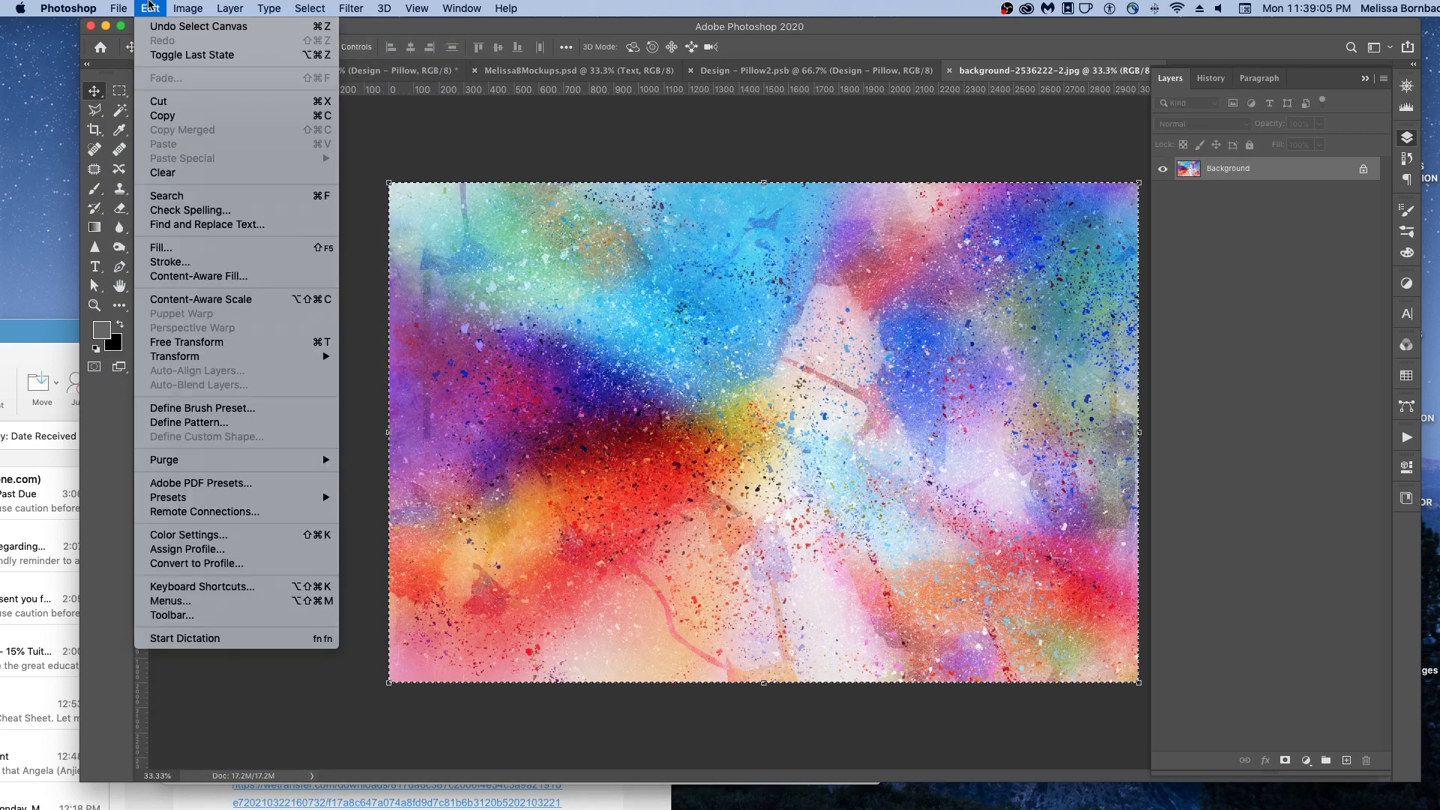
{"action": "left_click", "coordinate": [177, 116]}
Step: Paste the copied artwork into Design - Pillow2.psb and reposition it so the blue, red and cream areas fill the canvas
{"action": "left_click", "coordinate": [742, 71]}
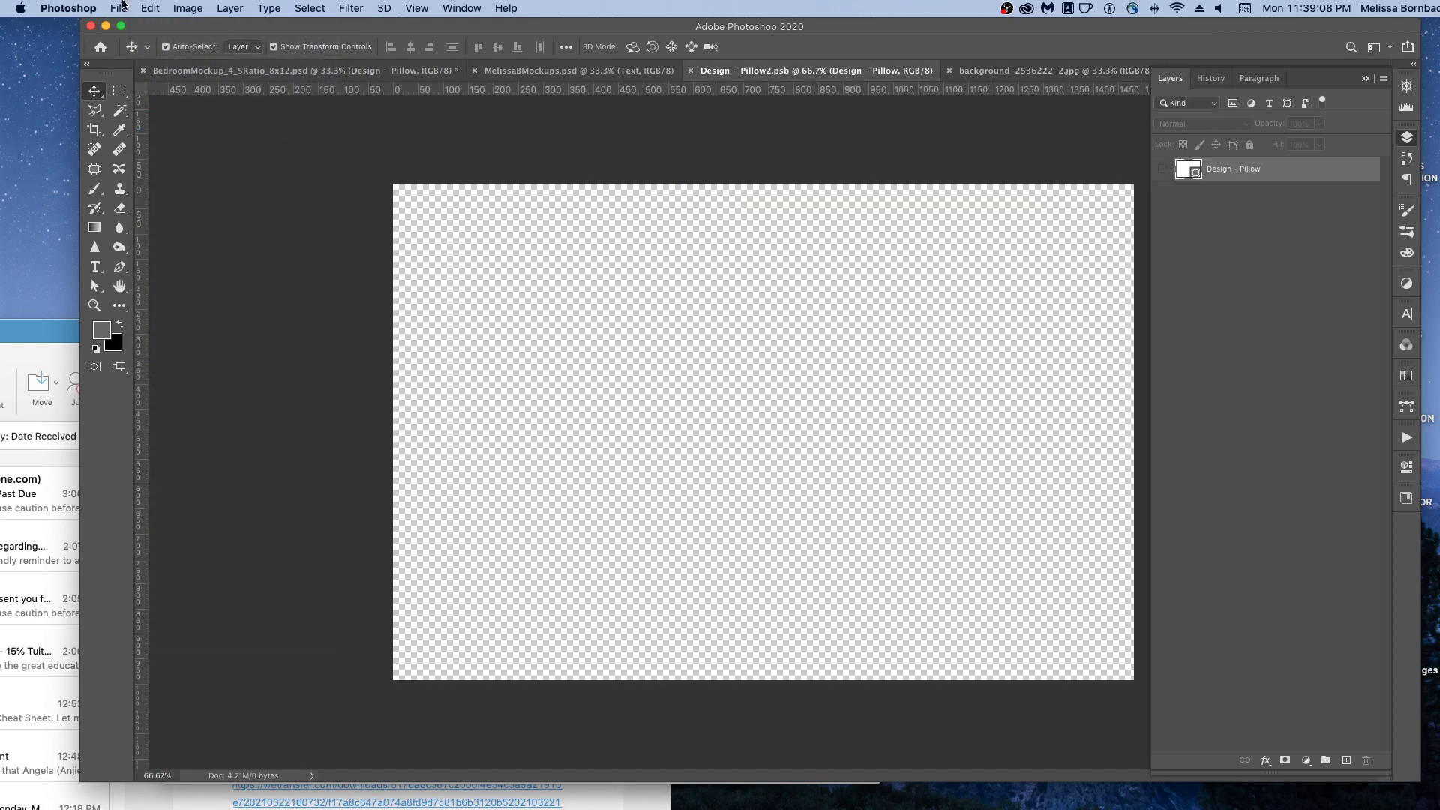
{"action": "left_click", "coordinate": [151, 7]}
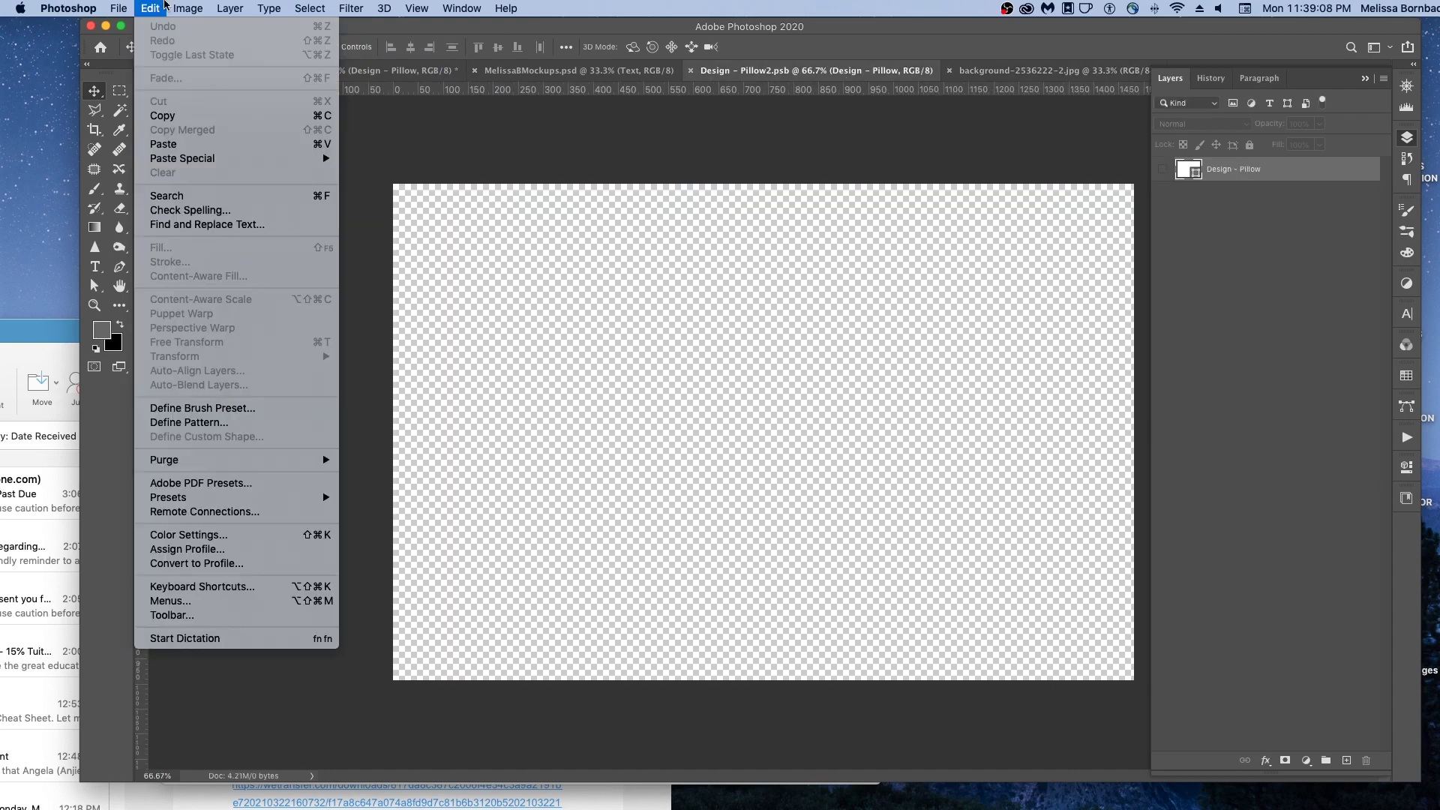
{"action": "left_click", "coordinate": [179, 144]}
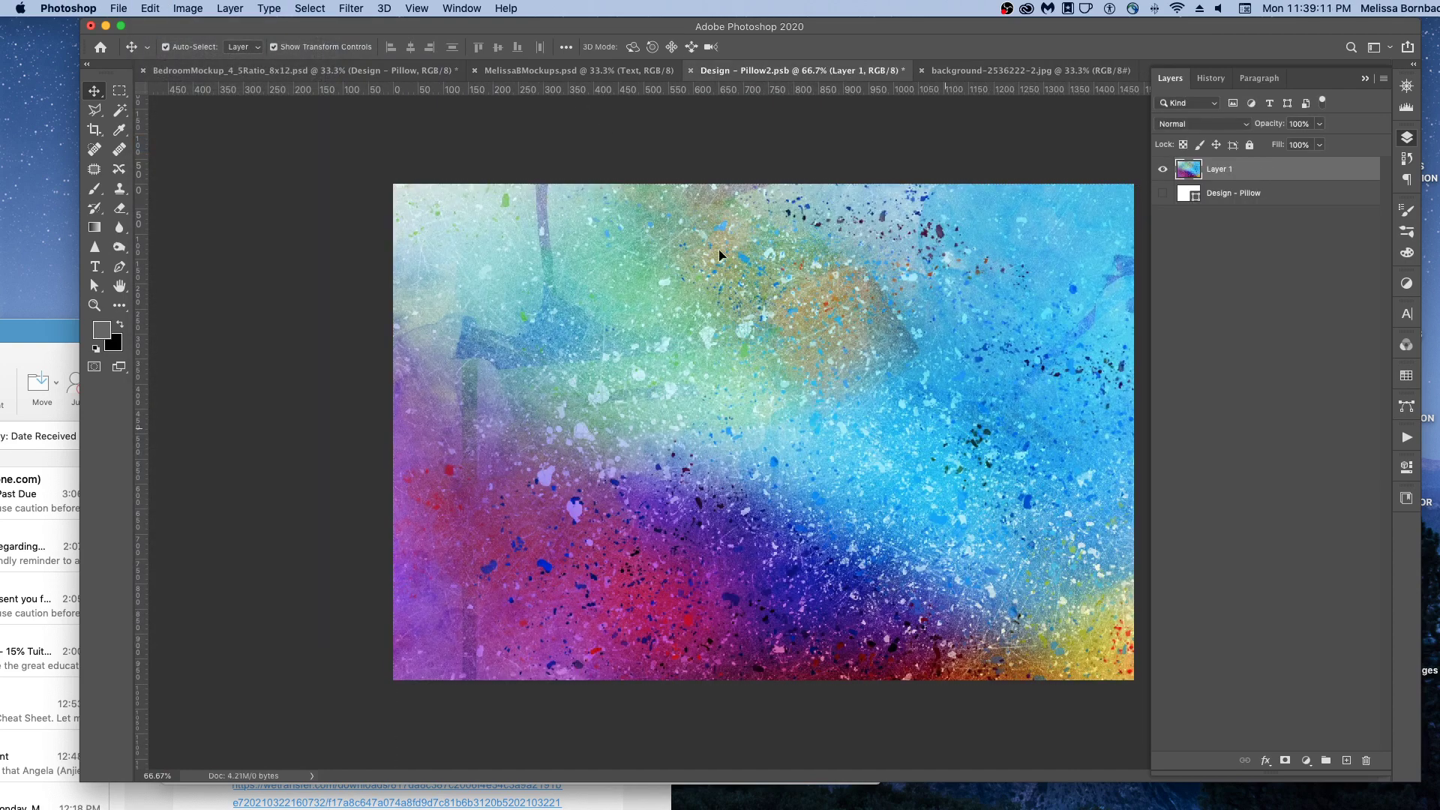
{"action": "left_click_drag", "start_coordinate": [719, 250], "coordinate": [739, 274]}
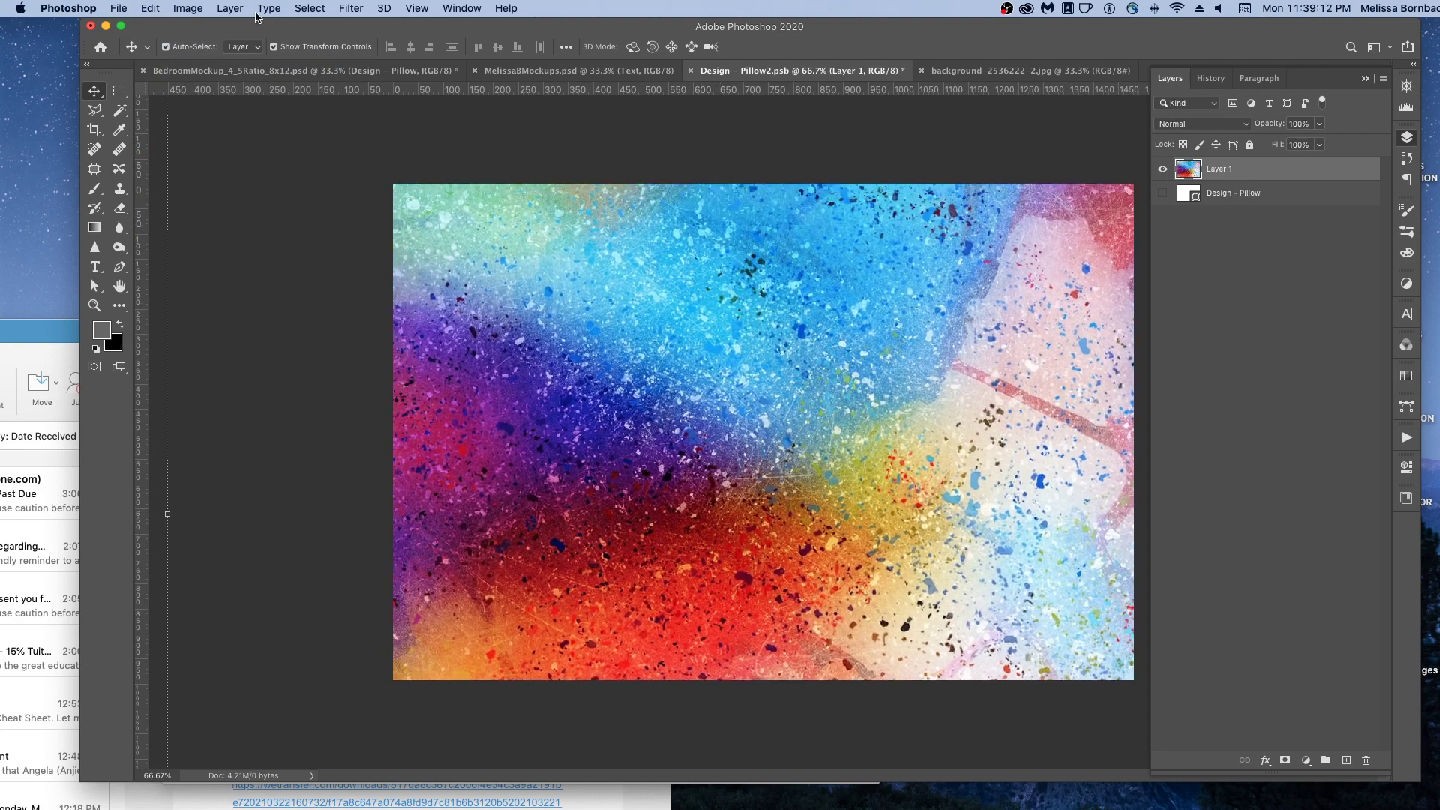
Step: Save and close the left pillow's smart object, and close the background-2536222-2.jpg image
{"action": "left_click", "coordinate": [120, 8]}
{"action": "left_click", "coordinate": [157, 165]}
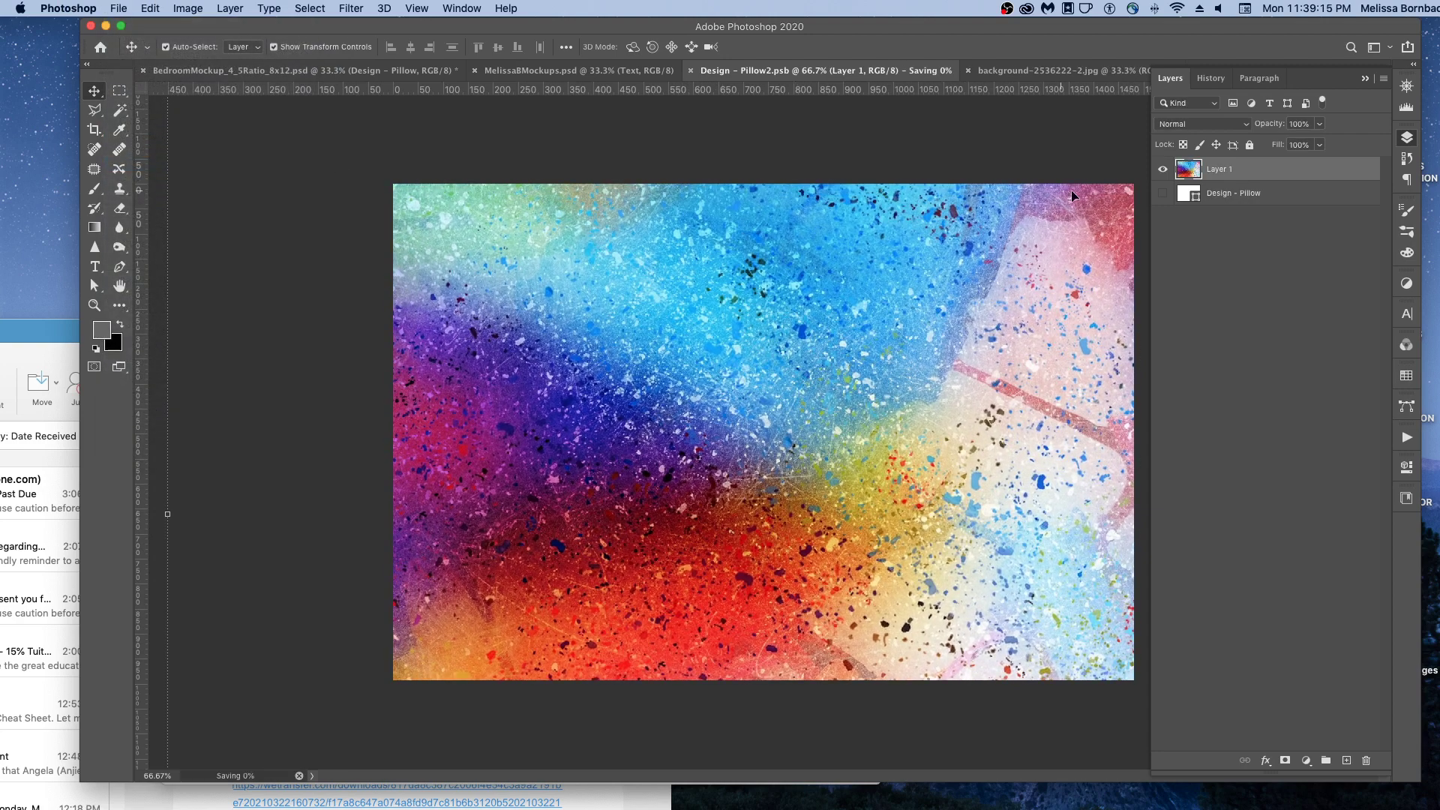
{"action": "left_click", "coordinate": [692, 71]}
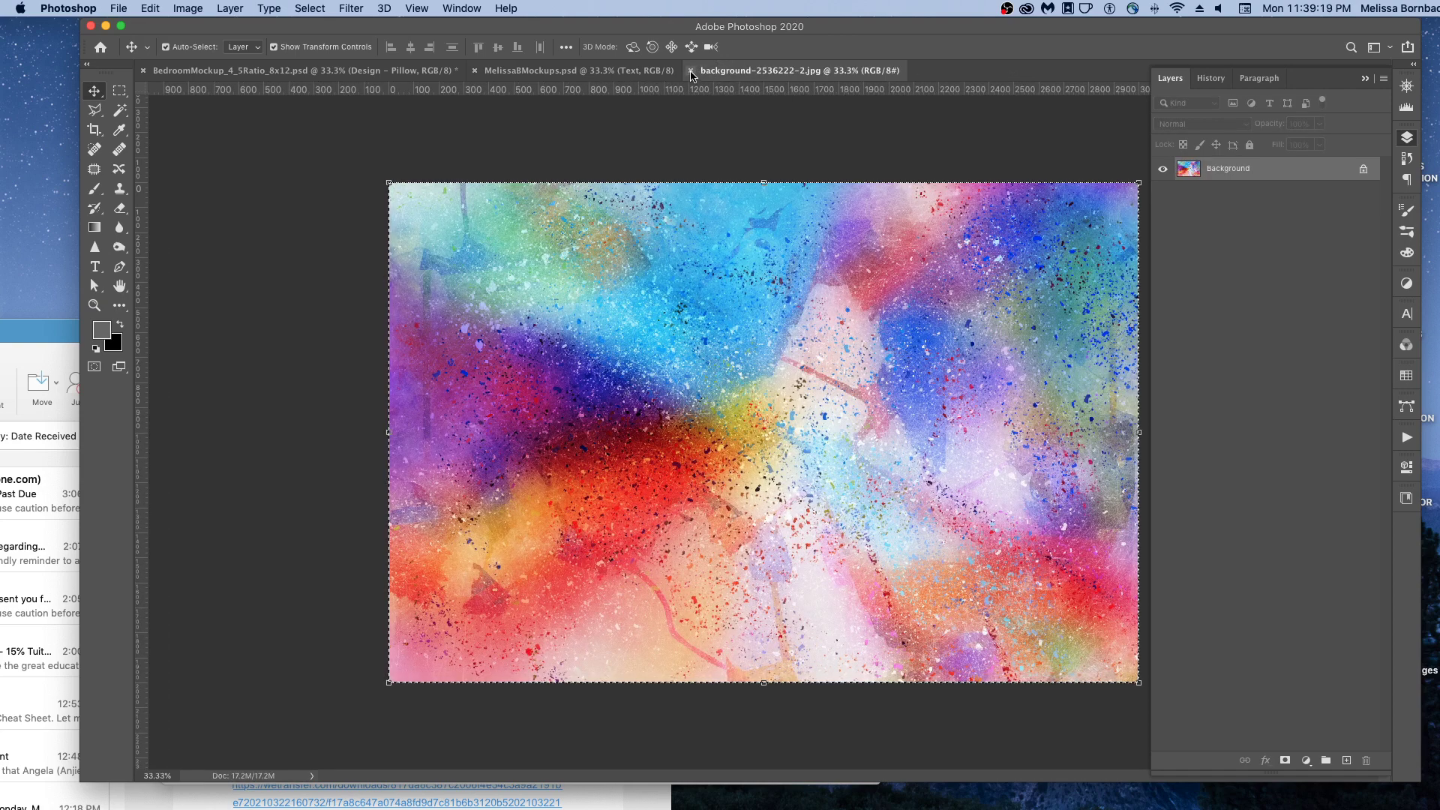
{"action": "left_click", "coordinate": [691, 71]}
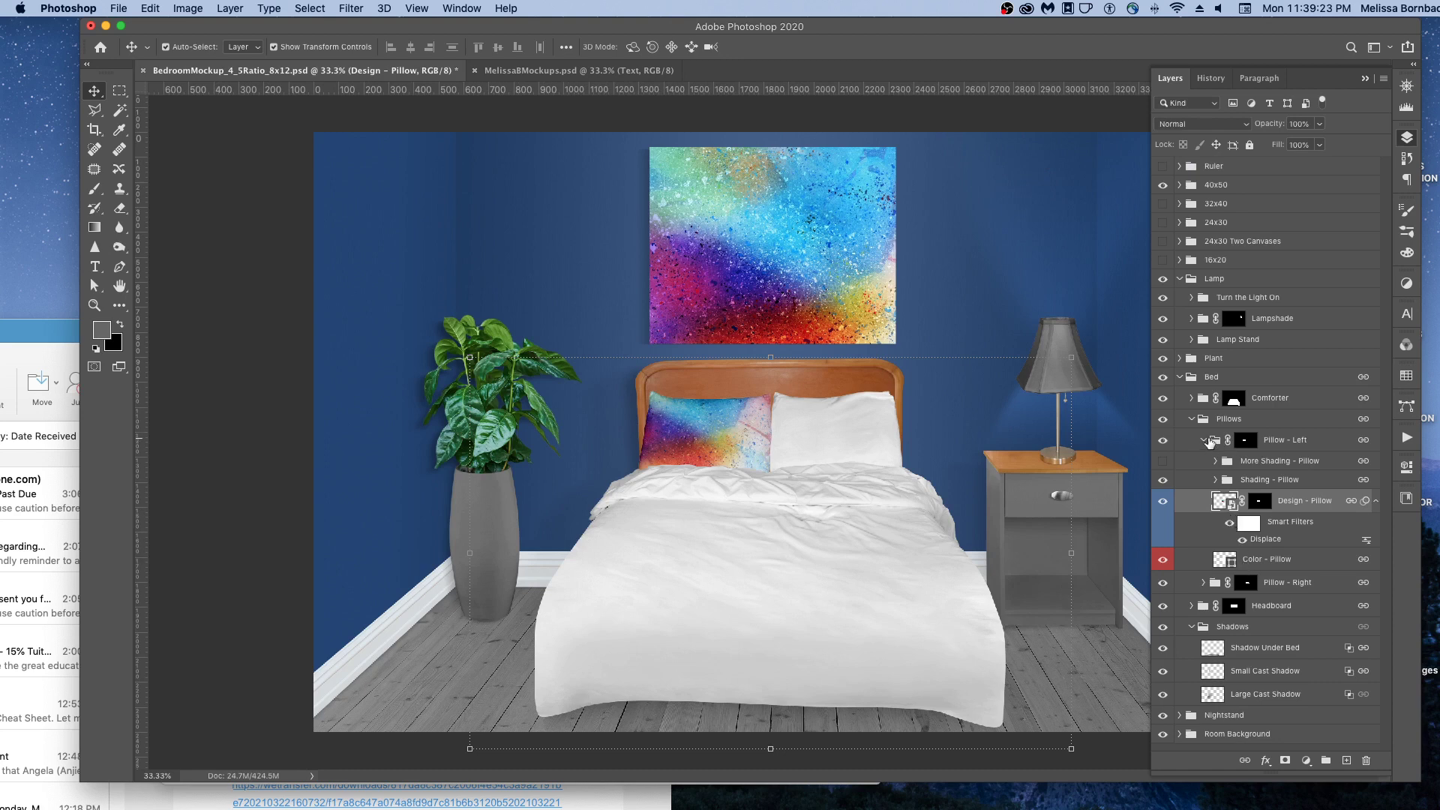
Step: Collapse the Pillow - Left group and open the Design - Pillow smart object in the Pillow - Right group
{"action": "left_click", "coordinate": [1205, 441]}
{"action": "left_click", "coordinate": [1203, 464]}
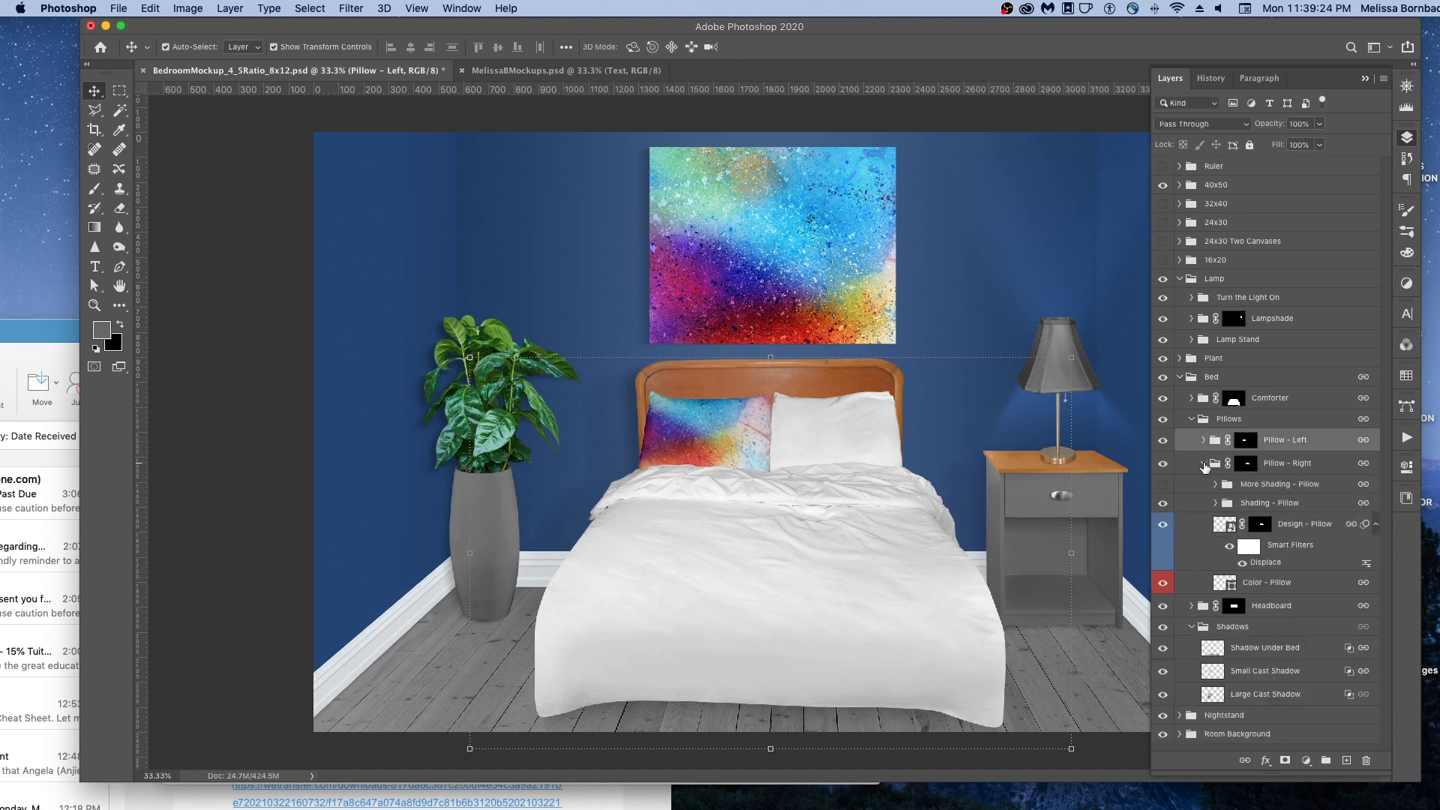
{"action": "double_click", "coordinate": [1231, 525]}
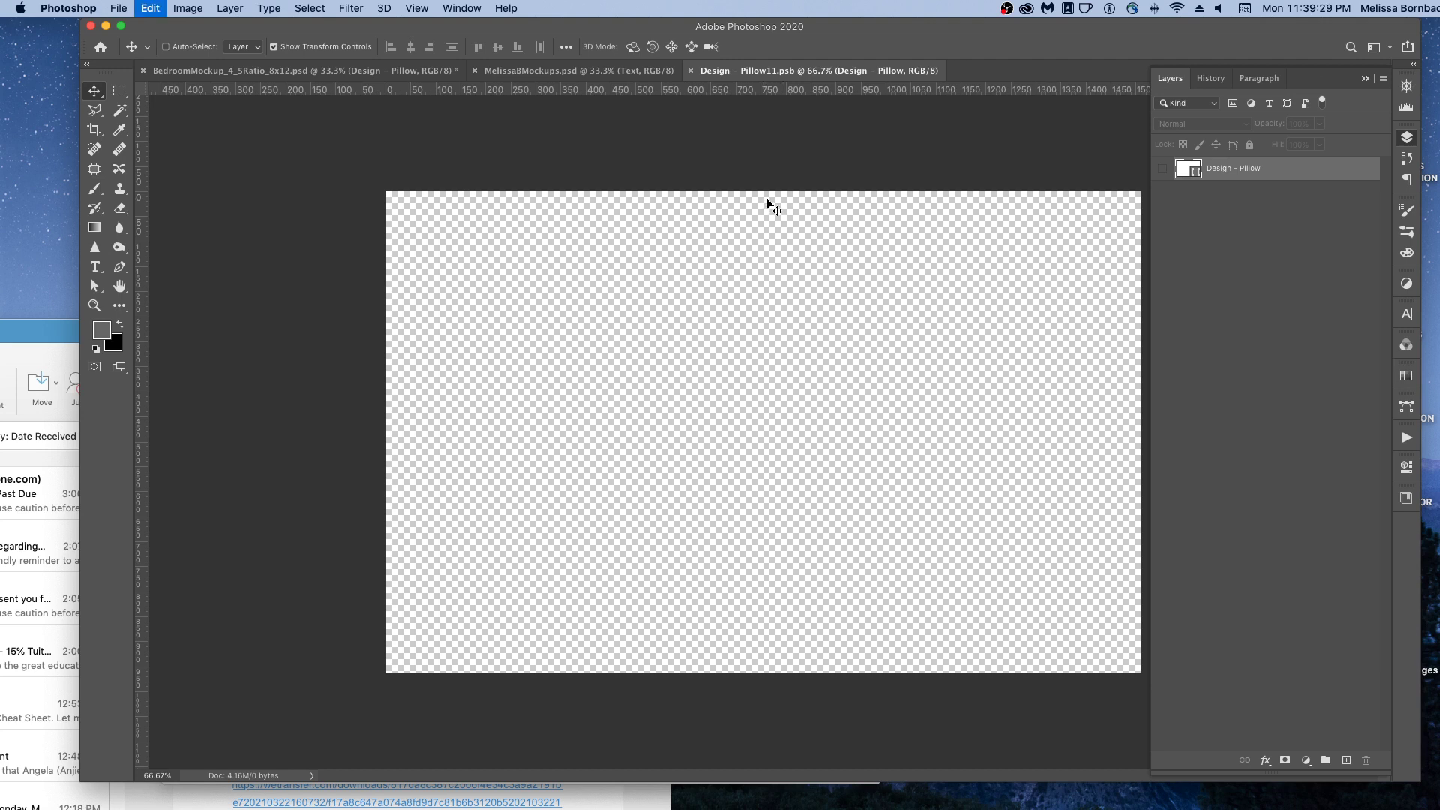
Step: Paste the artwork into the right pillow's design file, shift it up and to the left to cover the canvas, and deselect the layer
{"action": "key", "text": "super+v"}
{"action": "left_click_drag", "start_coordinate": [931, 349], "coordinate": [848, 234]}
{"action": "left_click", "coordinate": [150, 8]}
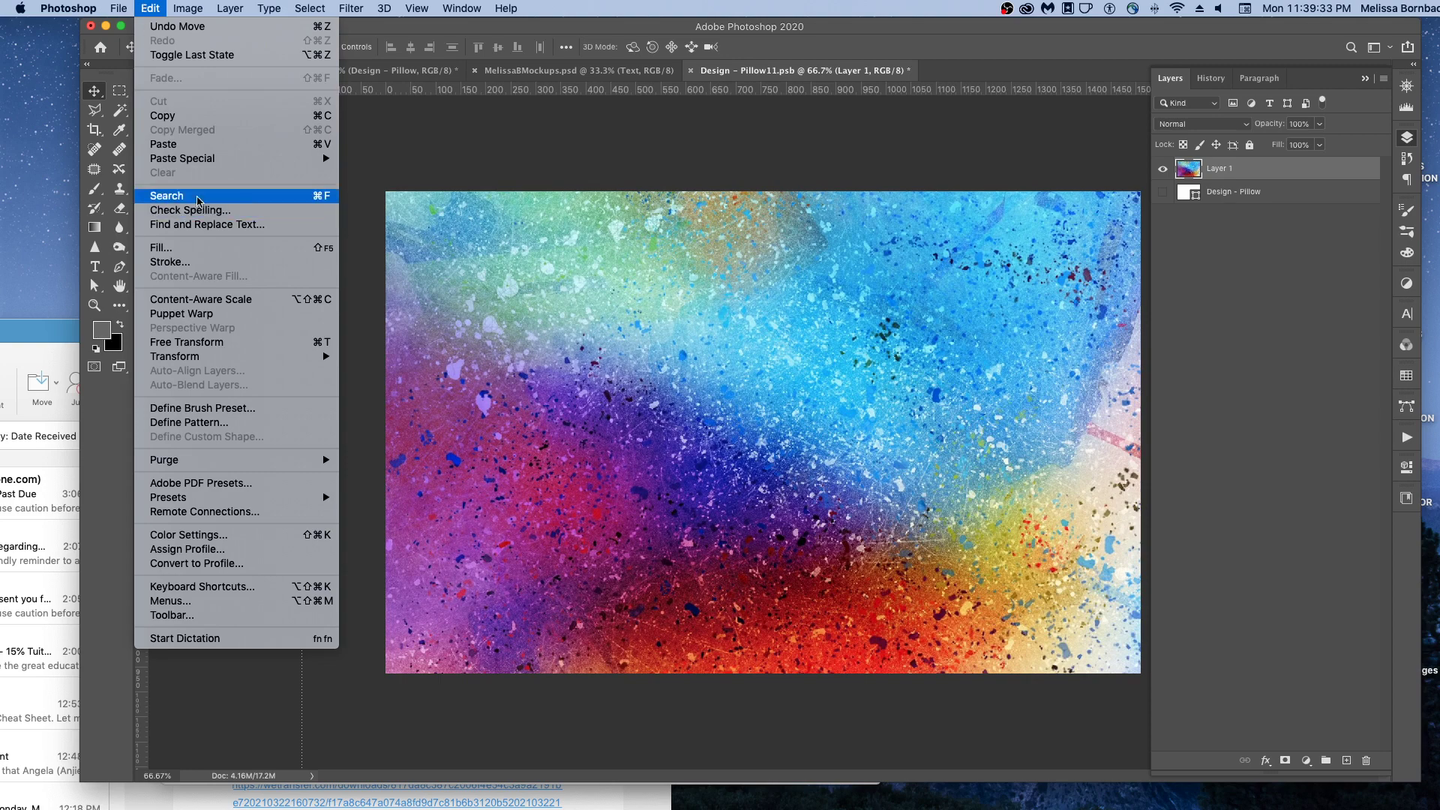
{"action": "left_click", "coordinate": [586, 148]}
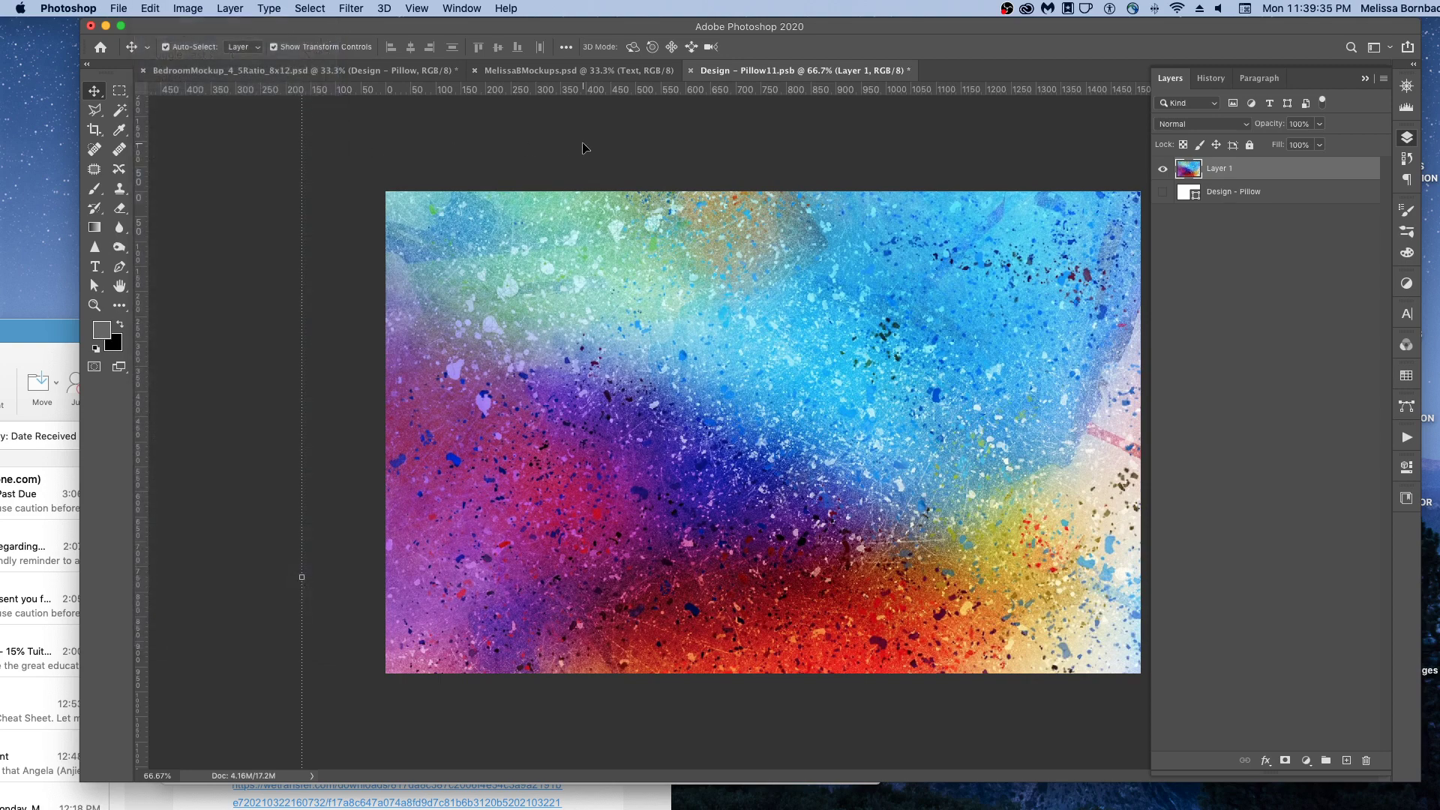
{"action": "left_click", "coordinate": [585, 148]}
Step: Save and close the Design - Pillow11.psb smart object to return to the bedroom mockup
{"action": "left_click", "coordinate": [118, 8]}
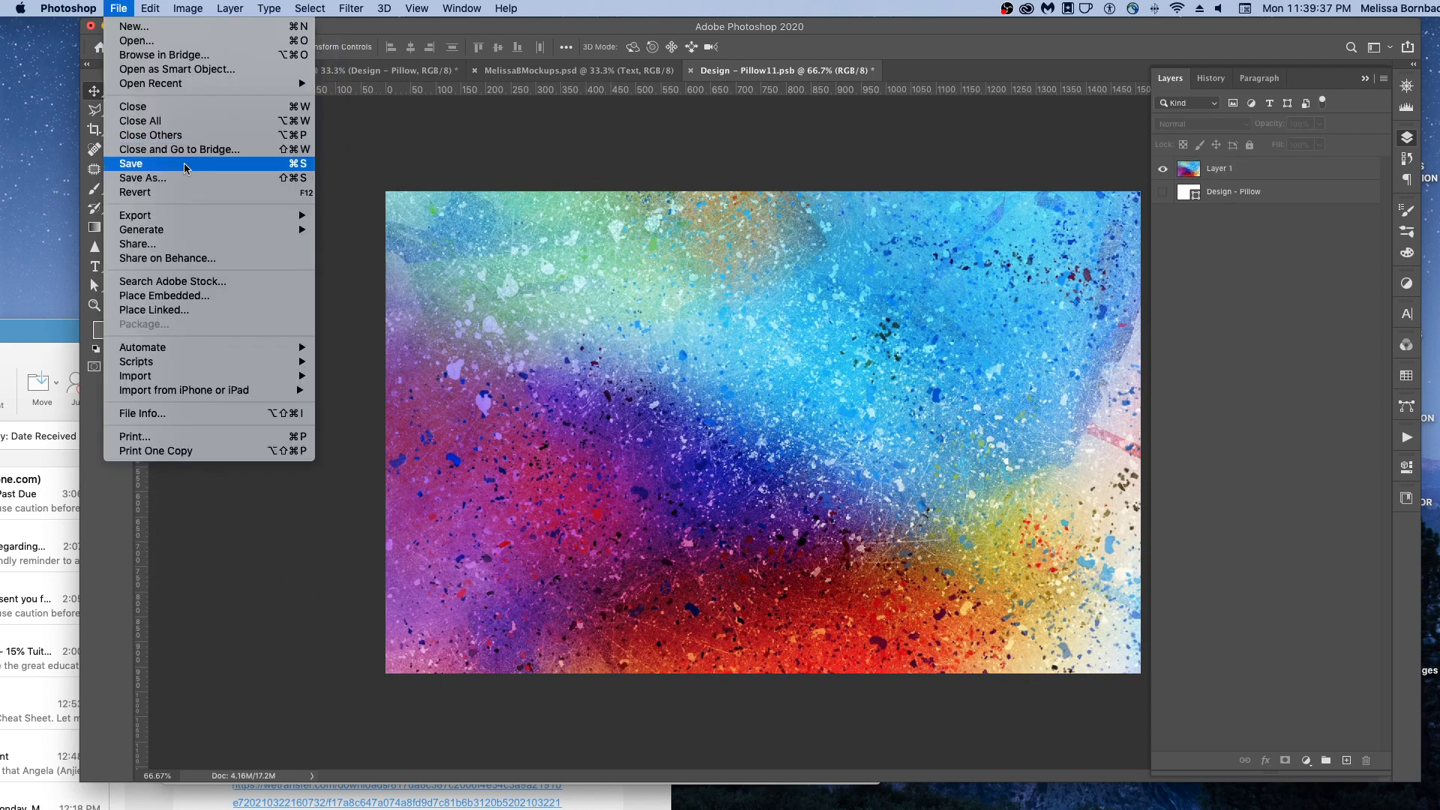
{"action": "left_click", "coordinate": [135, 164]}
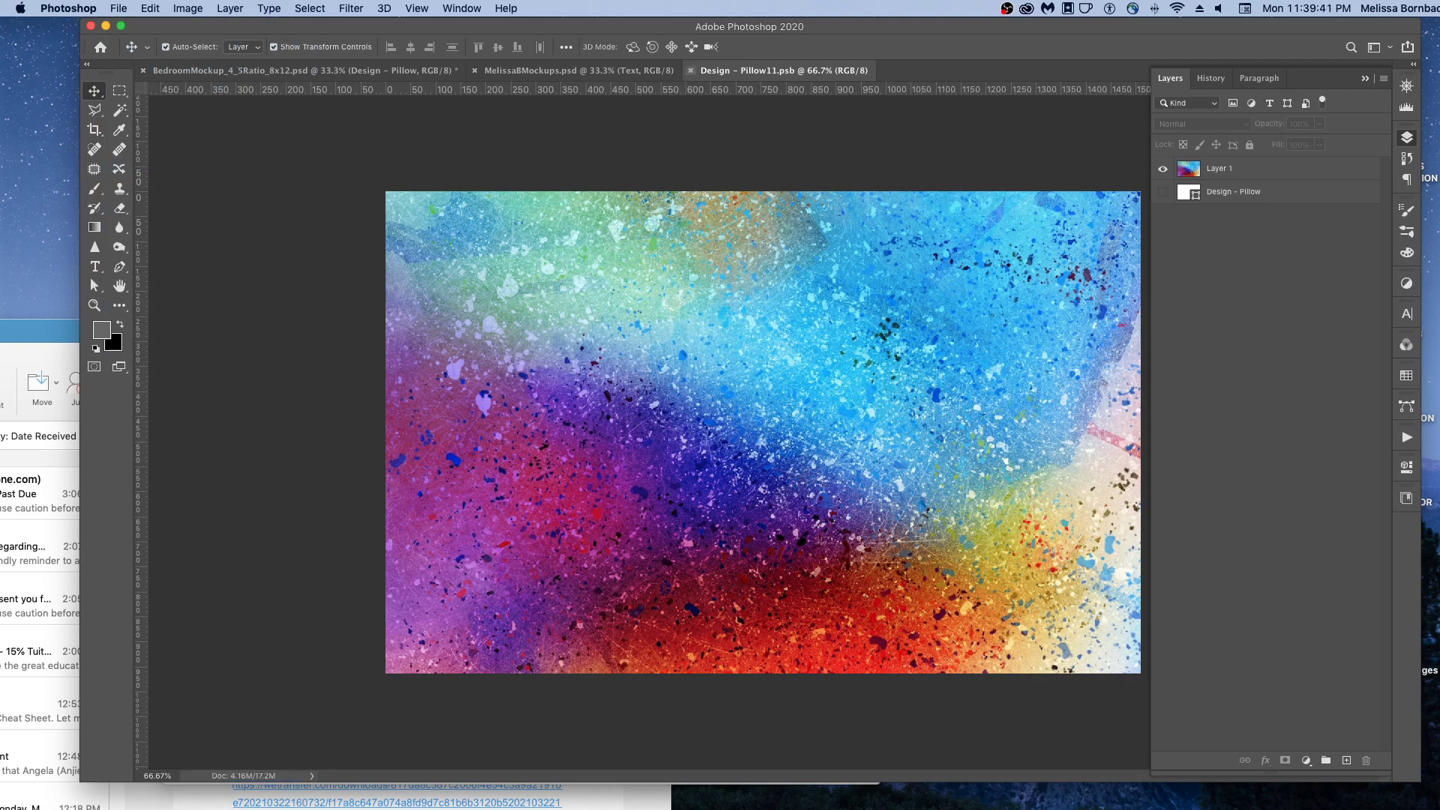
{"action": "left_click", "coordinate": [691, 70]}
{"action": "left_click", "coordinate": [981, 202]}
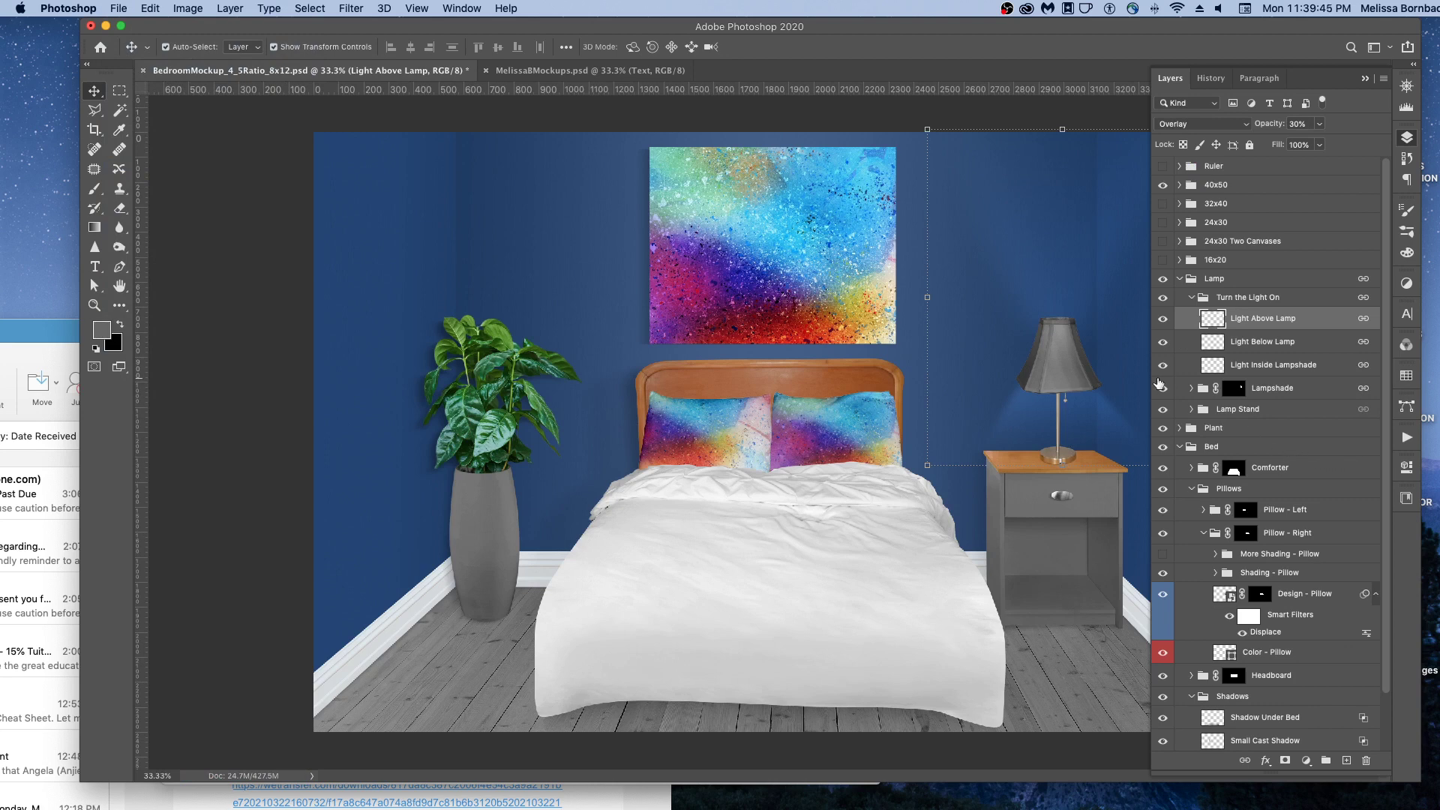
Step: Collapse the Pillows group and expand the Comforter group inside the Bed group
{"action": "scroll", "coordinate": [1242, 534], "scroll_direction": "down", "scroll_amount": 2}
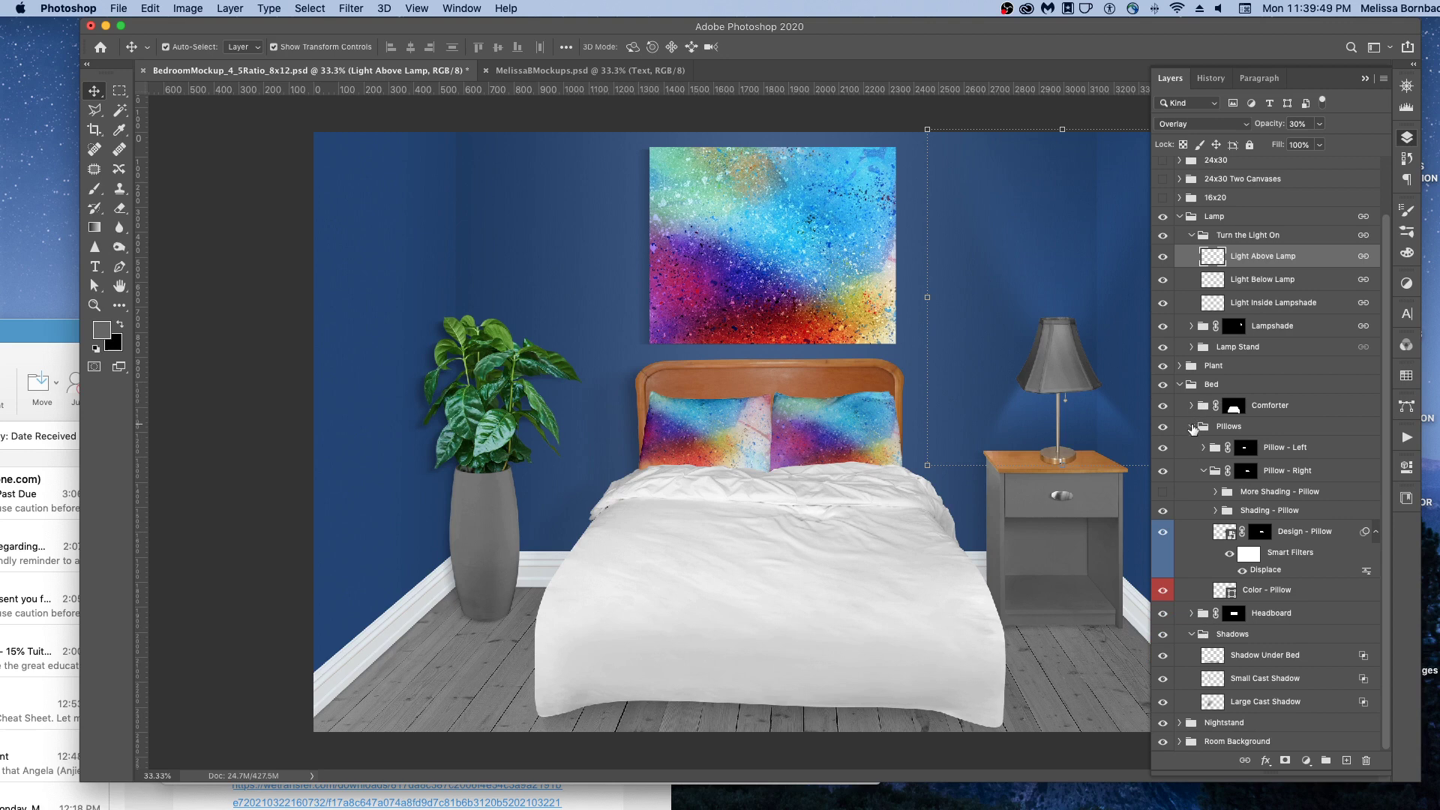
{"action": "left_click", "coordinate": [1192, 427]}
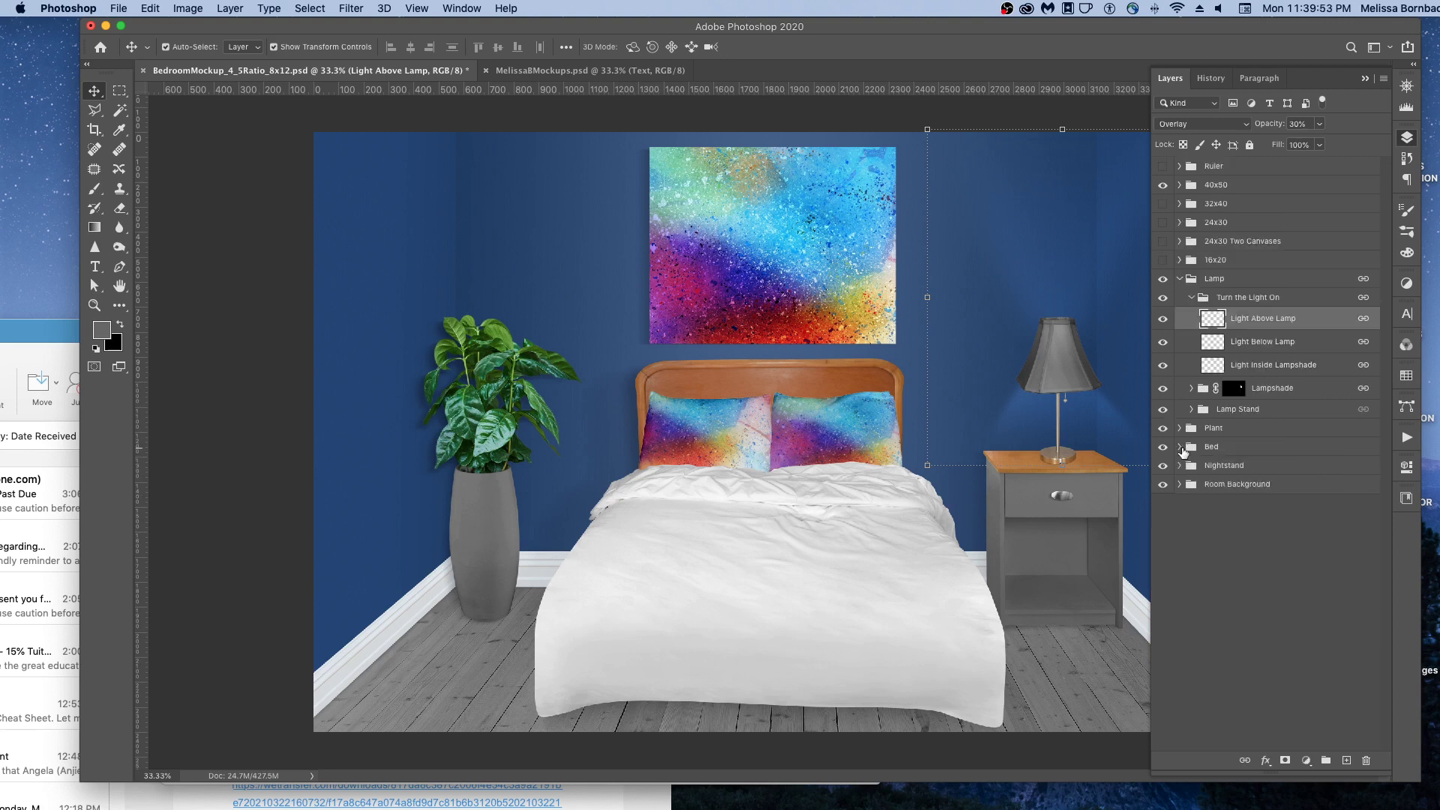
{"action": "left_click", "coordinate": [1192, 469]}
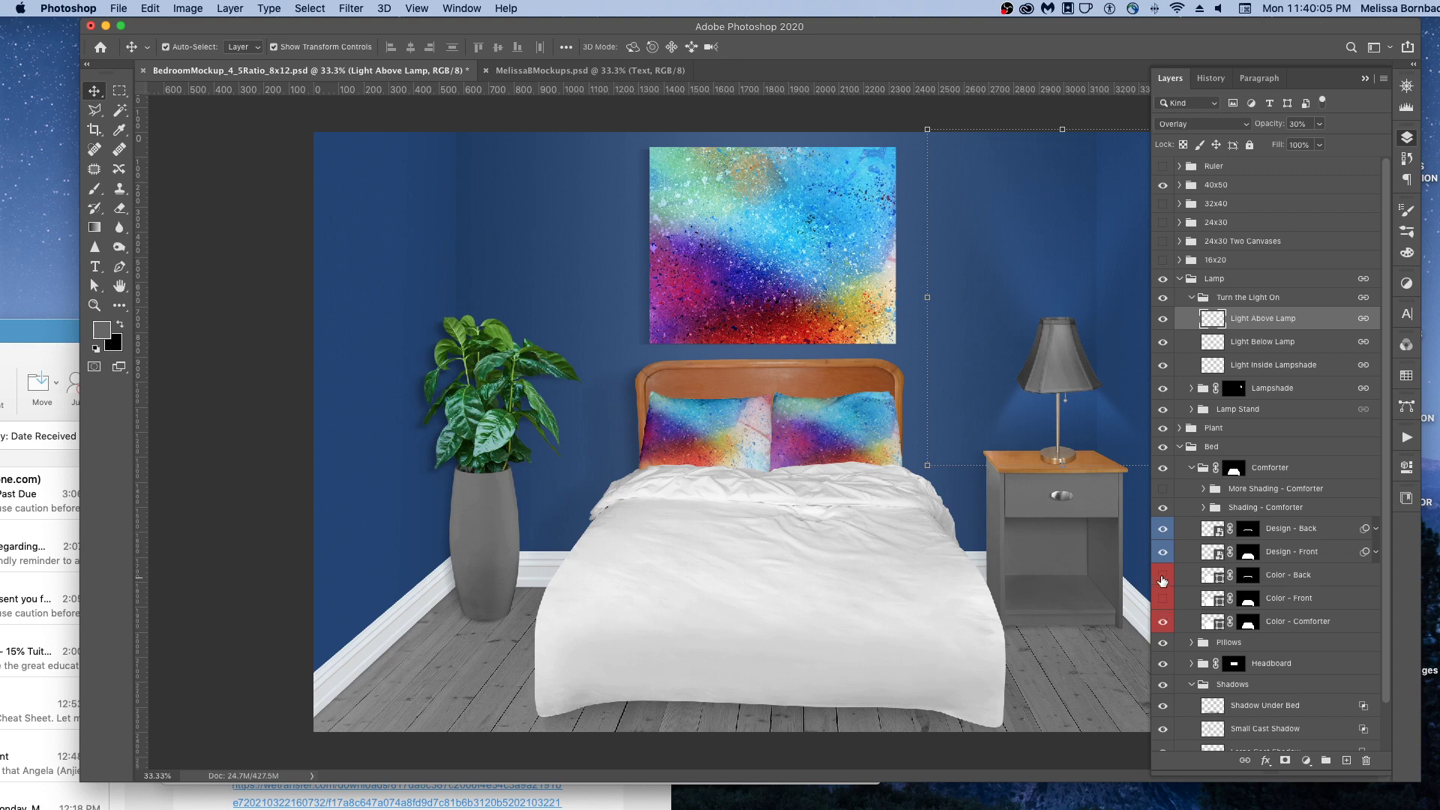
Step: Compare the bedding with the Color - Comforter and Color - Front layers shown and hidden, leaving only Color - Comforter on
{"action": "left_click", "coordinate": [1164, 622]}
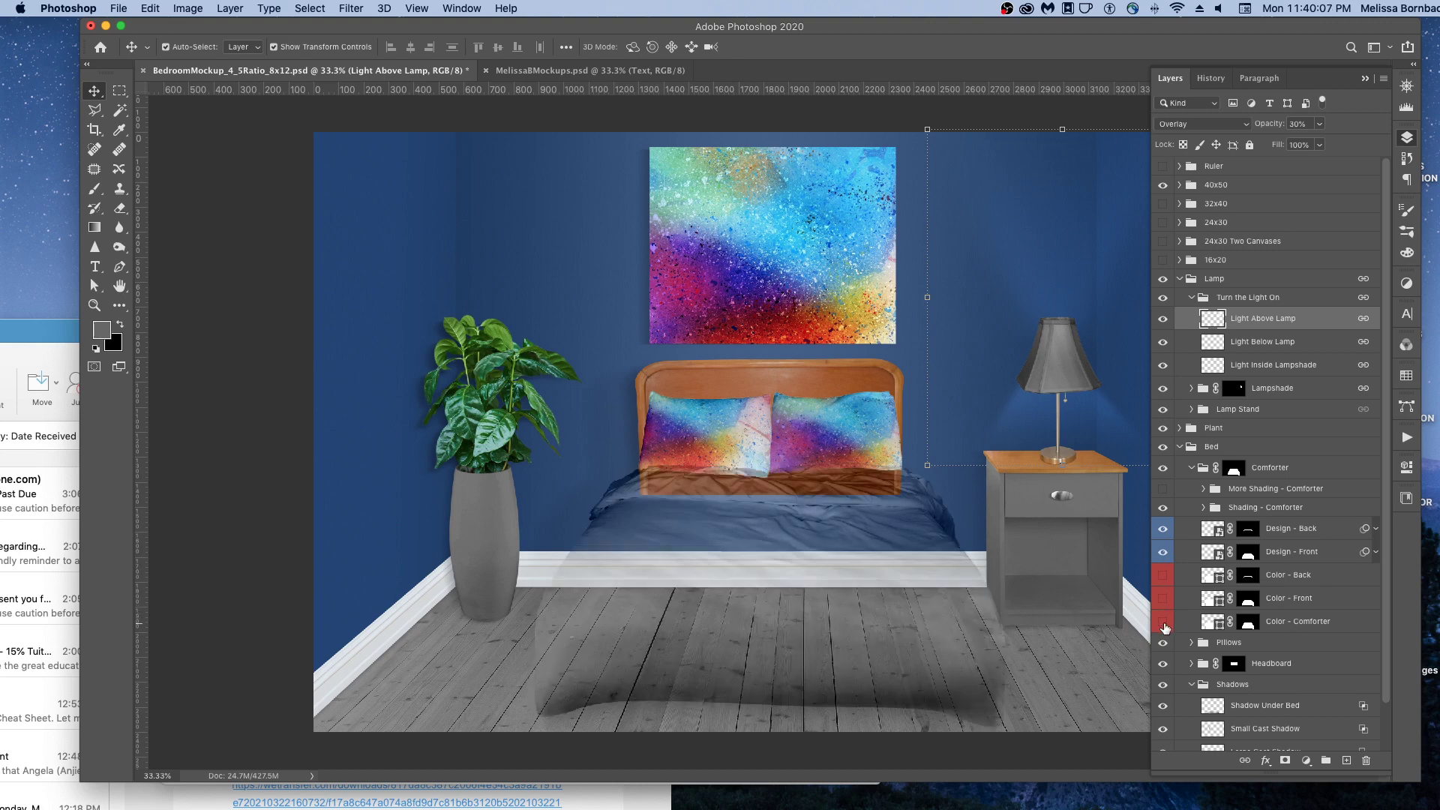
{"action": "left_click", "coordinate": [1163, 622]}
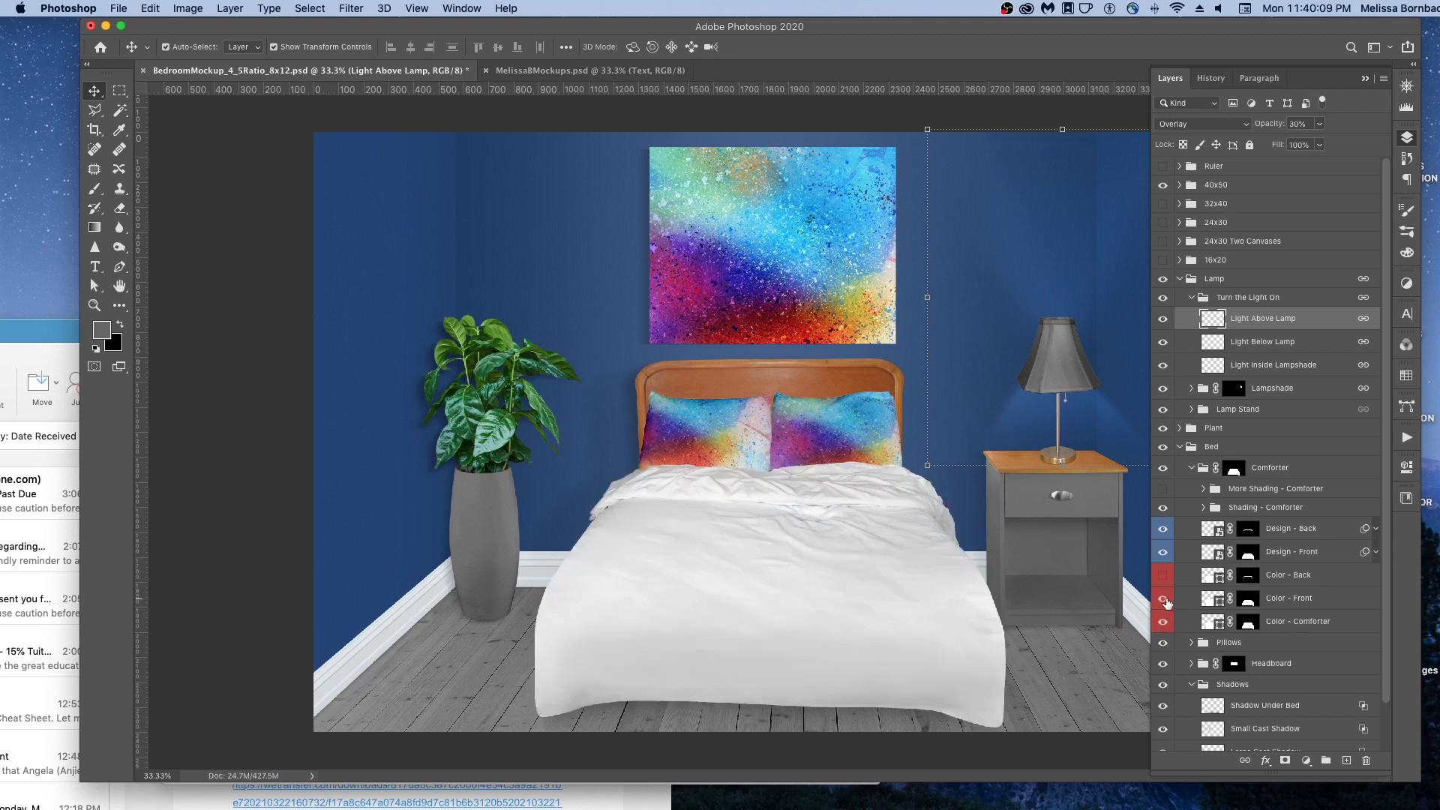
{"action": "left_click", "coordinate": [1163, 598]}
Step: Set the Color - Comforter fill to gray 707070, sampled from the nightstand, and deselect the layer
{"action": "left_click", "coordinate": [1219, 622]}
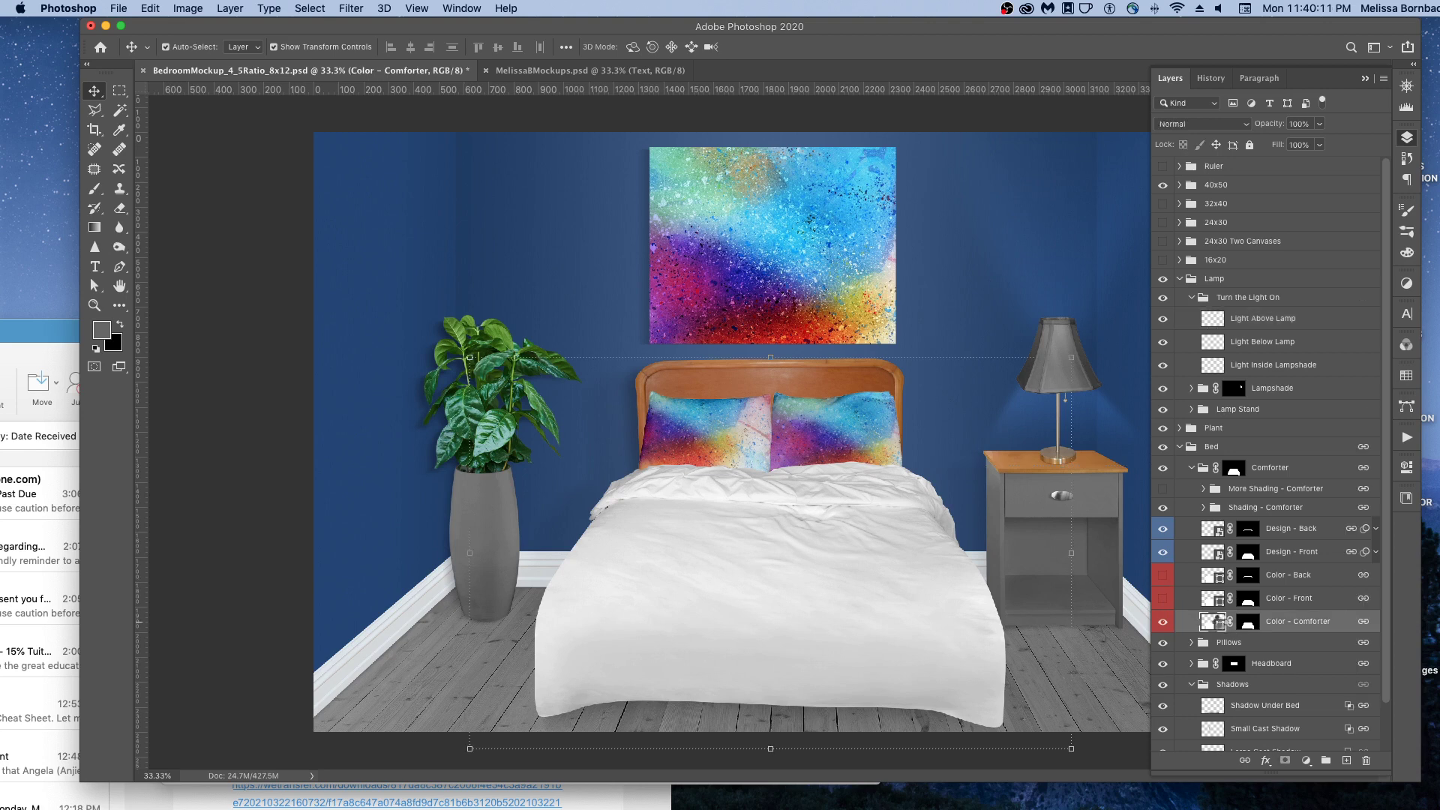
{"action": "double_click", "coordinate": [1220, 622]}
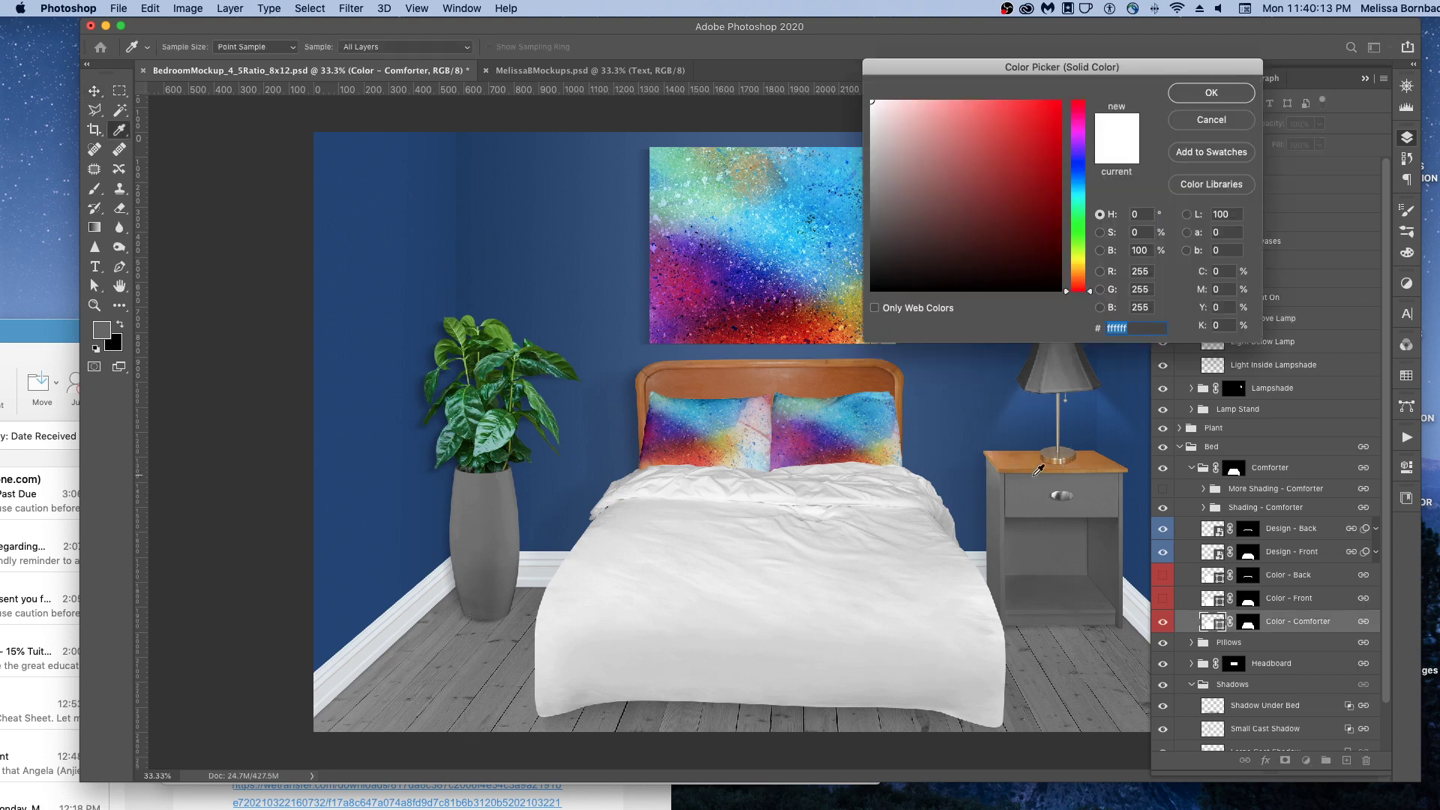
{"action": "left_click", "coordinate": [1026, 487]}
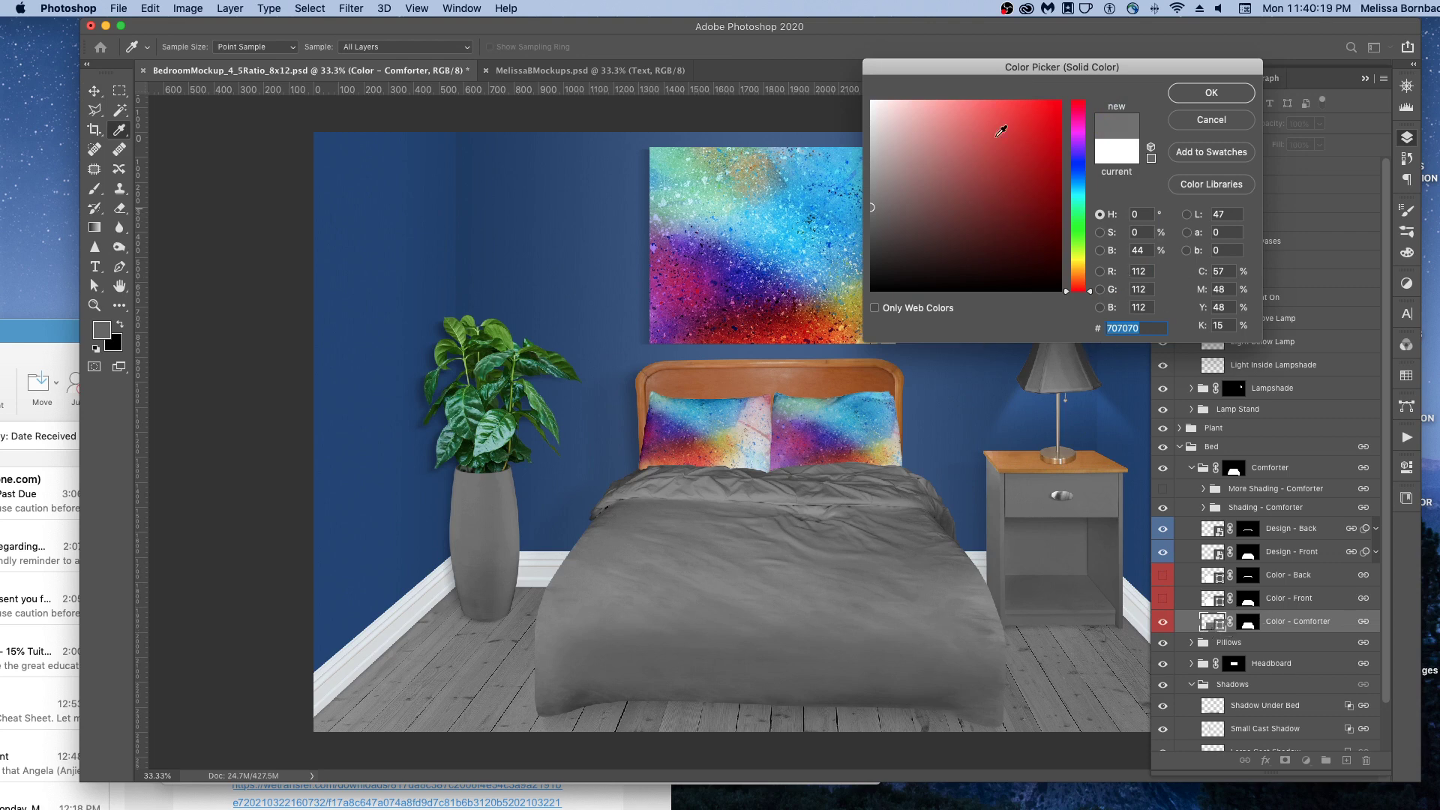
{"action": "key", "text": "Return"}
{"action": "key", "text": "v"}
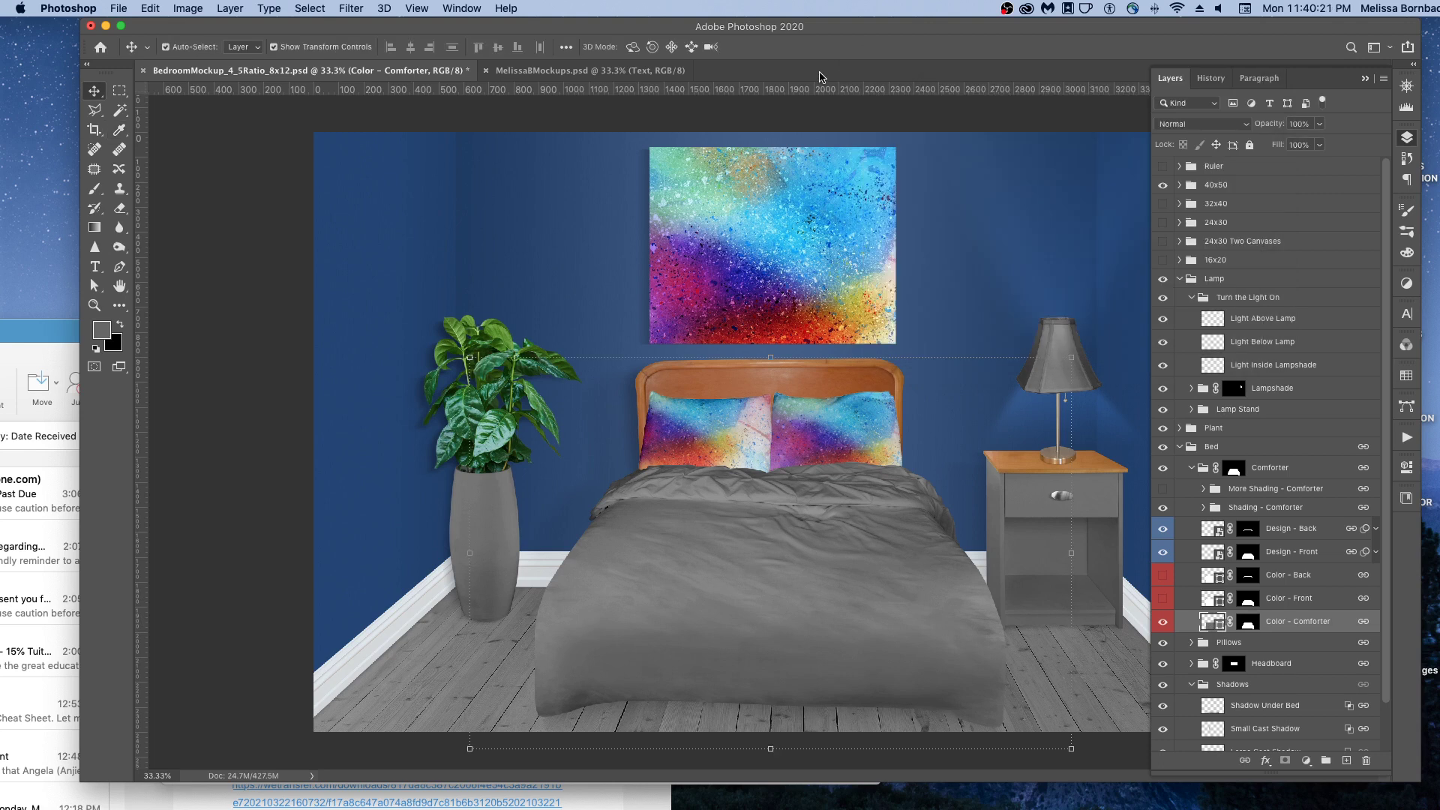
{"action": "left_click", "coordinate": [1018, 120]}
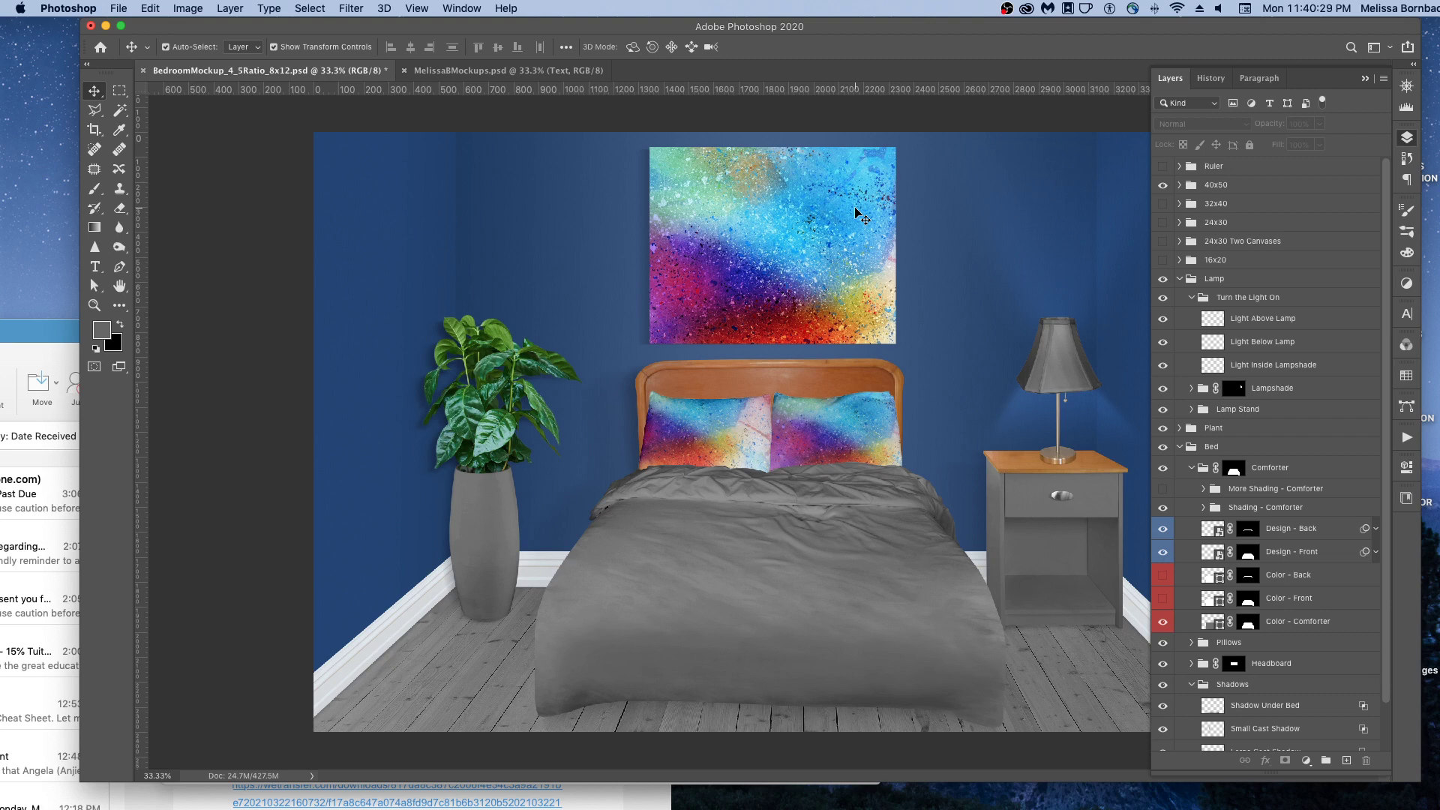
Step: Save a JPEG copy of the bedroom mockup as BedroomMockup_4_5Ratio_8x12.jpg at quality 12 in Progressive format
{"action": "left_click", "coordinate": [121, 8]}
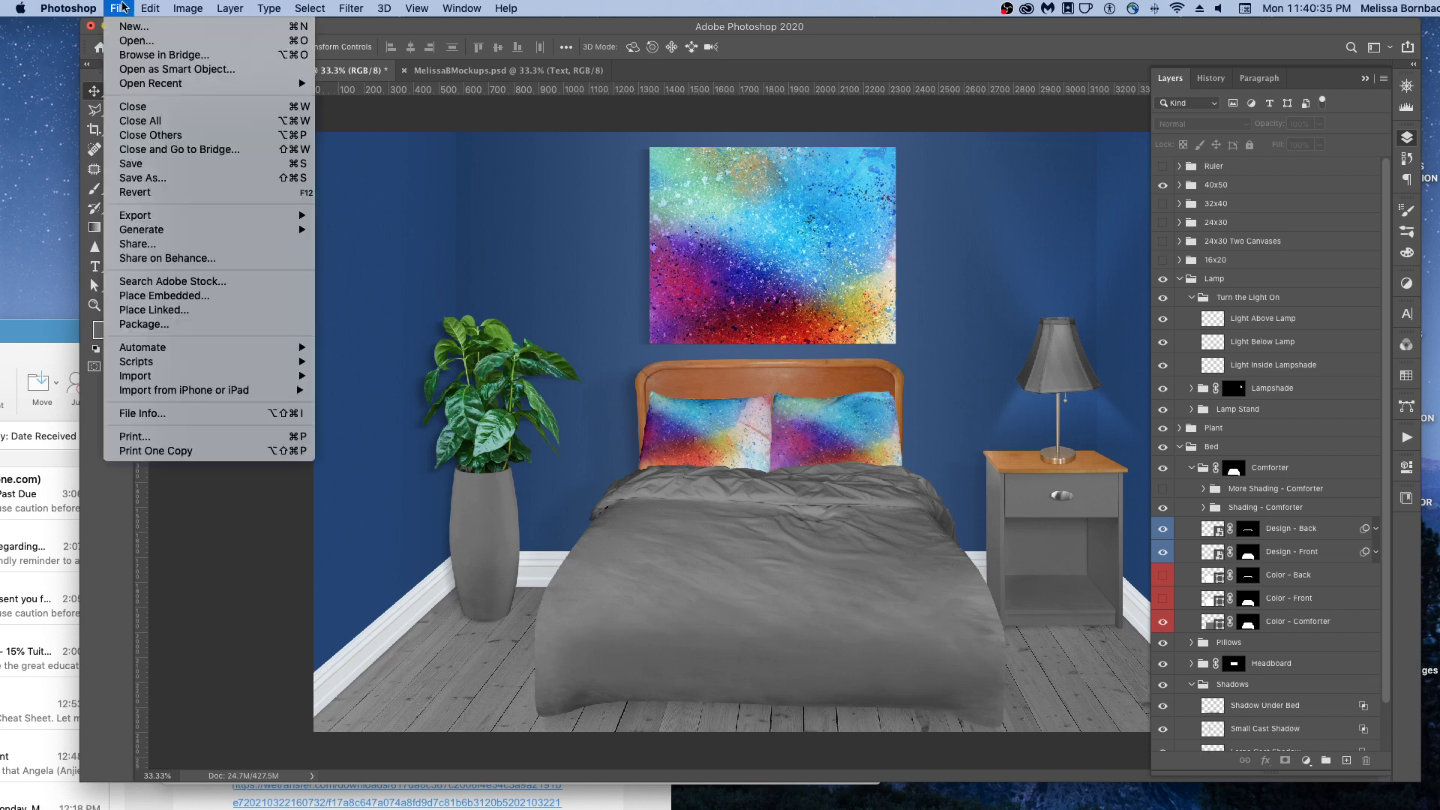
{"action": "left_click", "coordinate": [213, 178]}
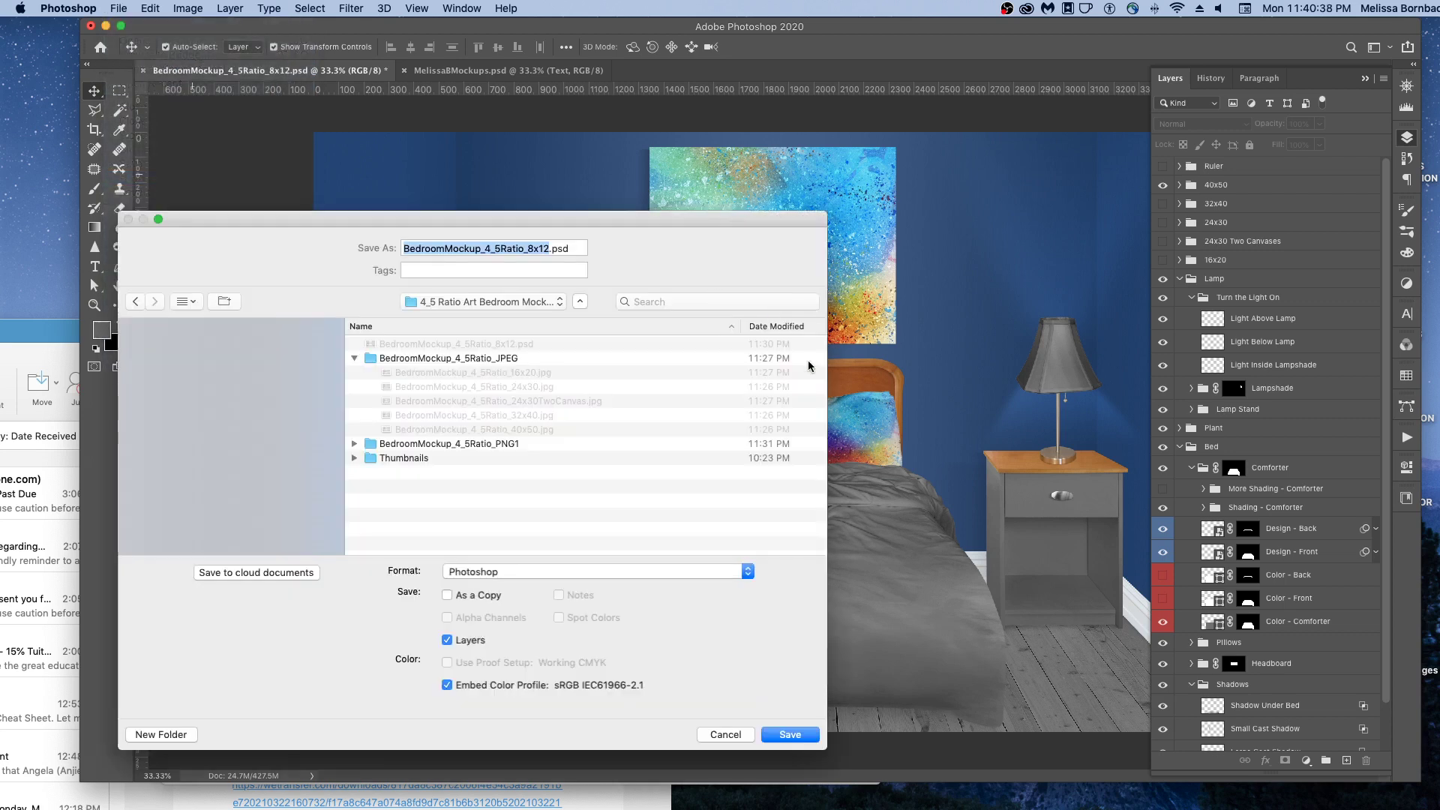
{"action": "left_click", "coordinate": [499, 571]}
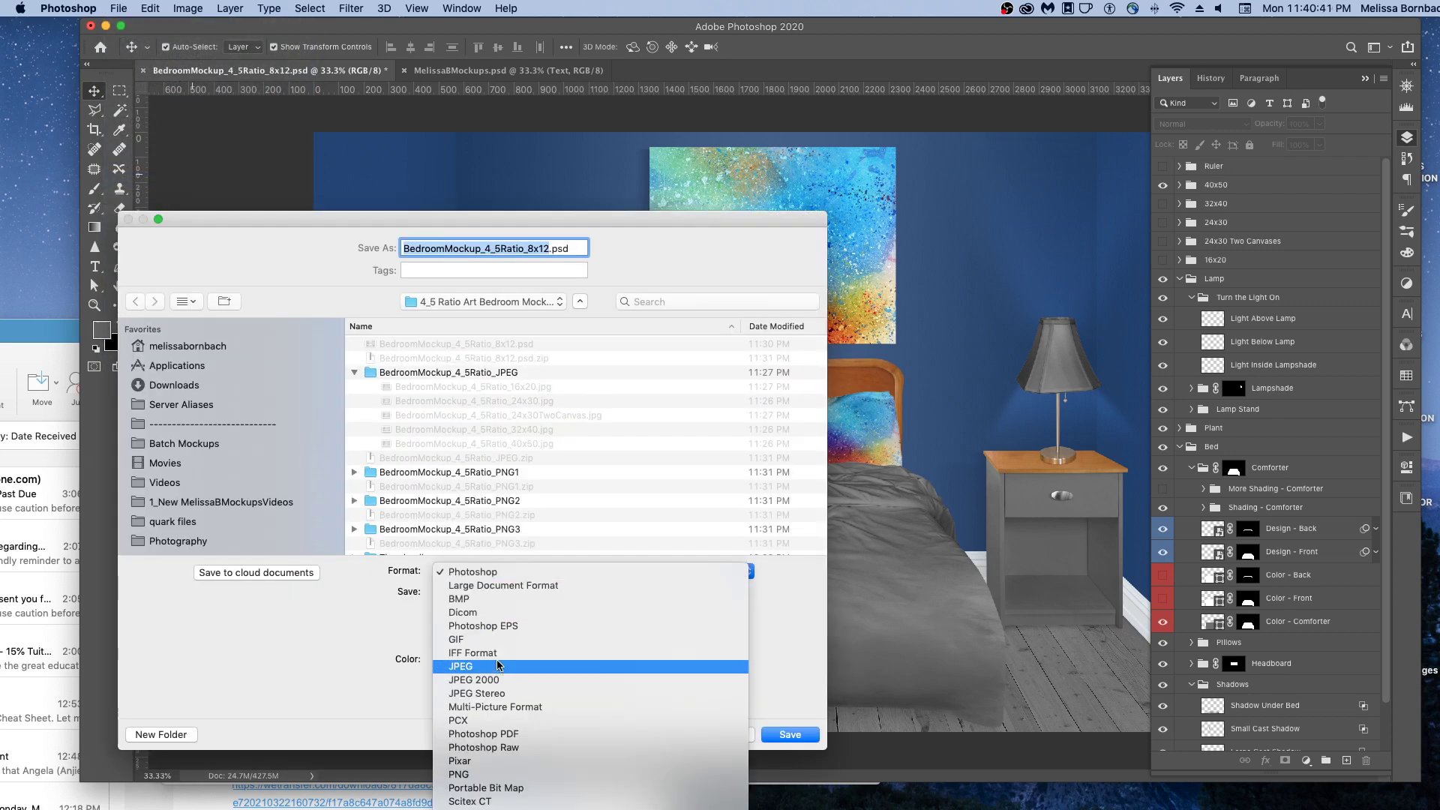
{"action": "left_click", "coordinate": [477, 573]}
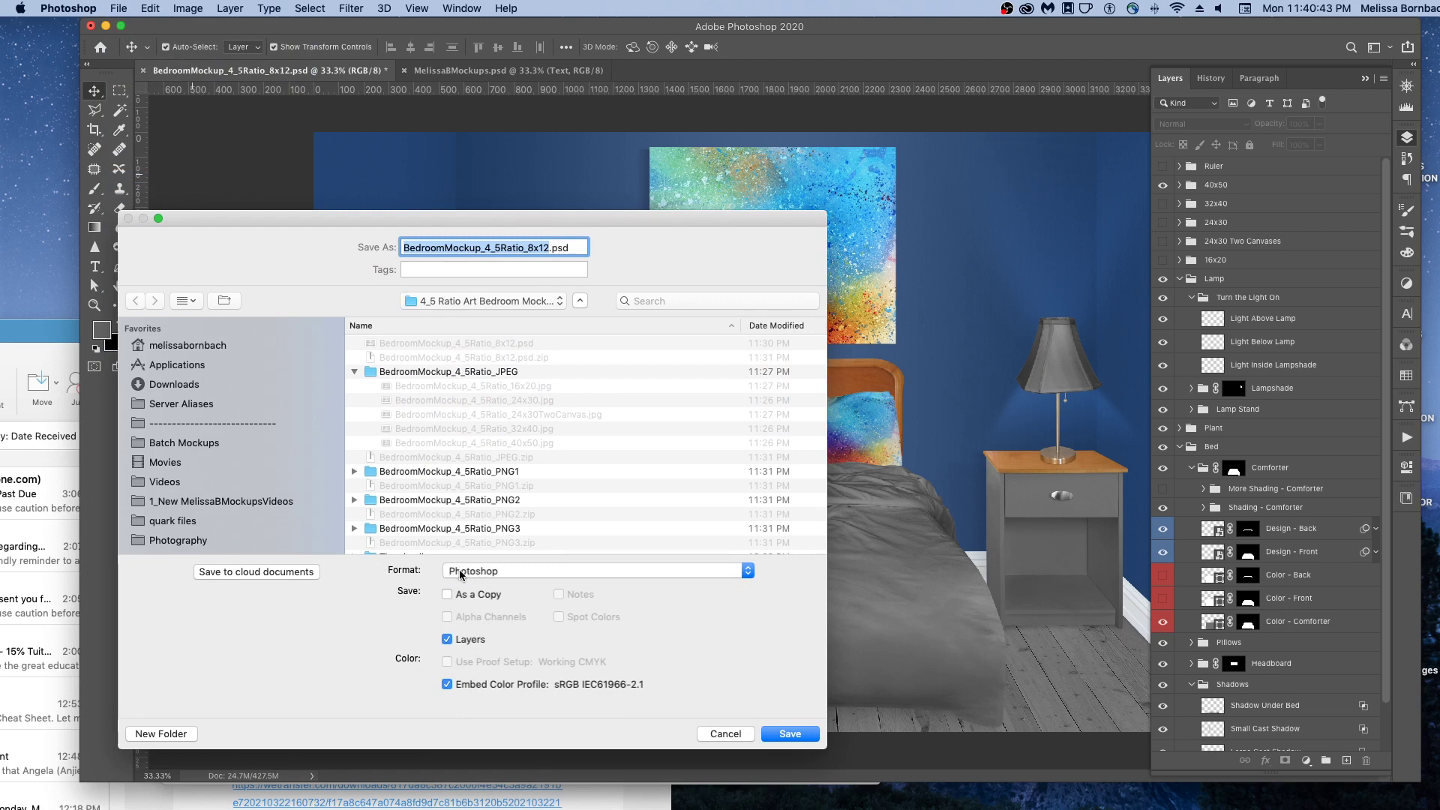
{"action": "left_click", "coordinate": [495, 575]}
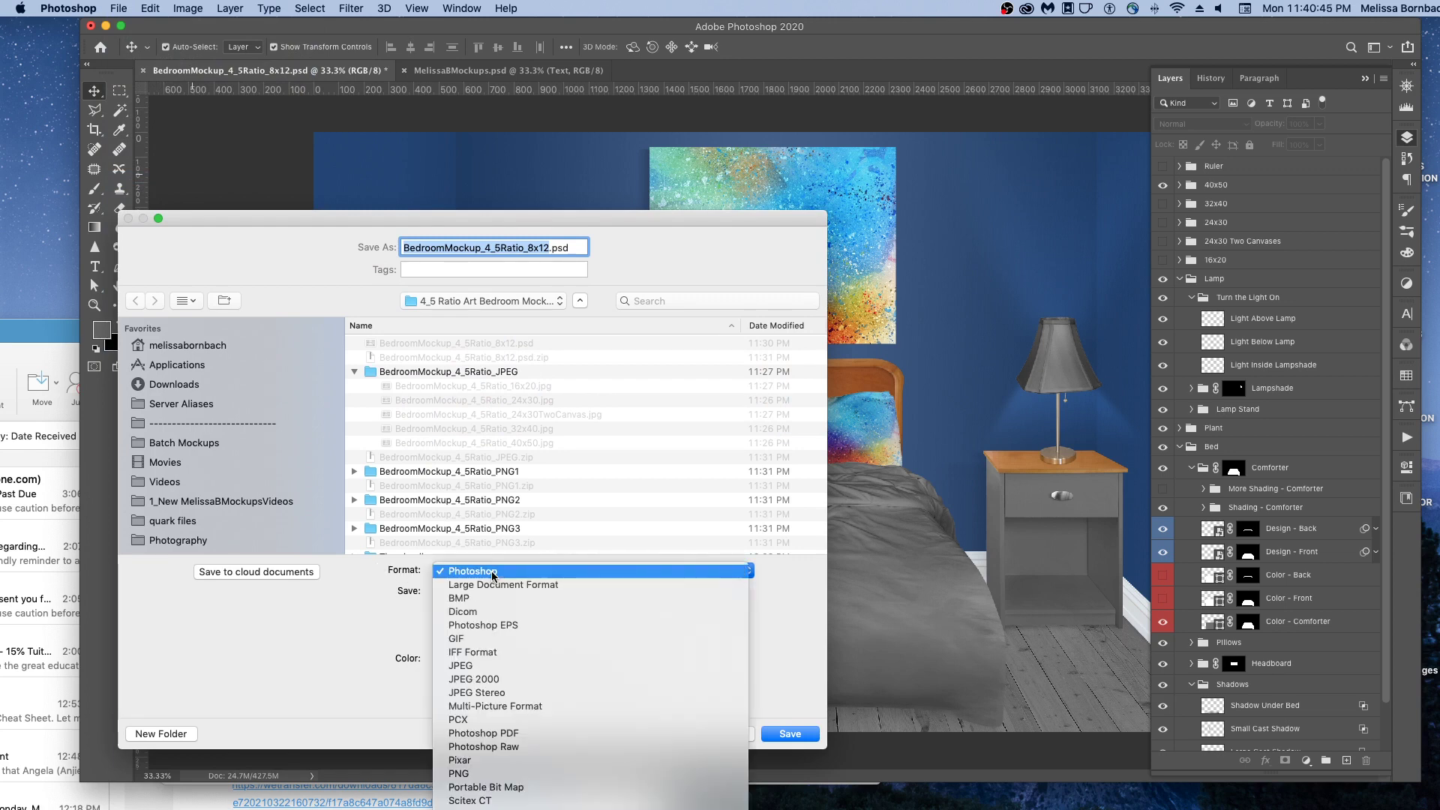
{"action": "left_click", "coordinate": [488, 666]}
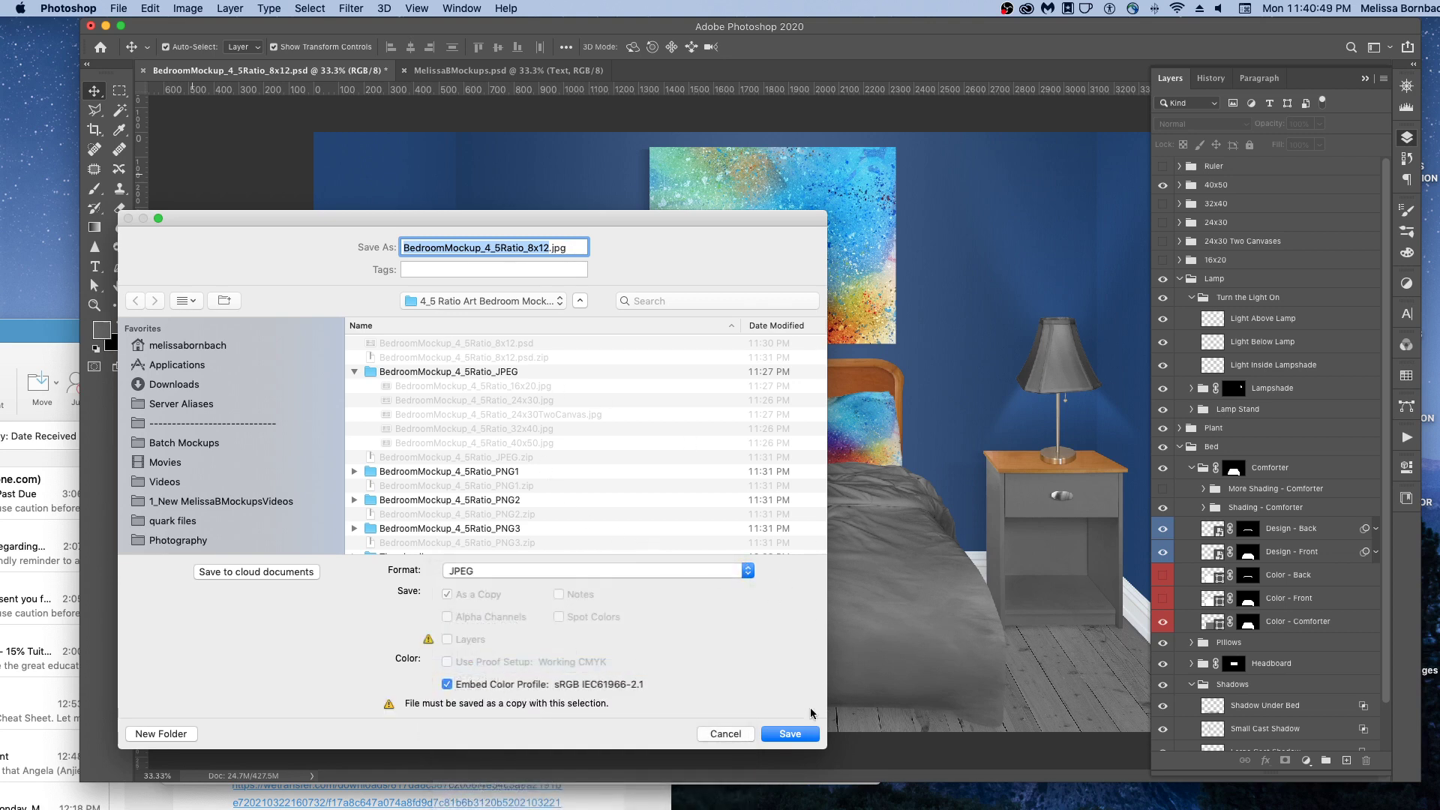
{"action": "left_click", "coordinate": [793, 734]}
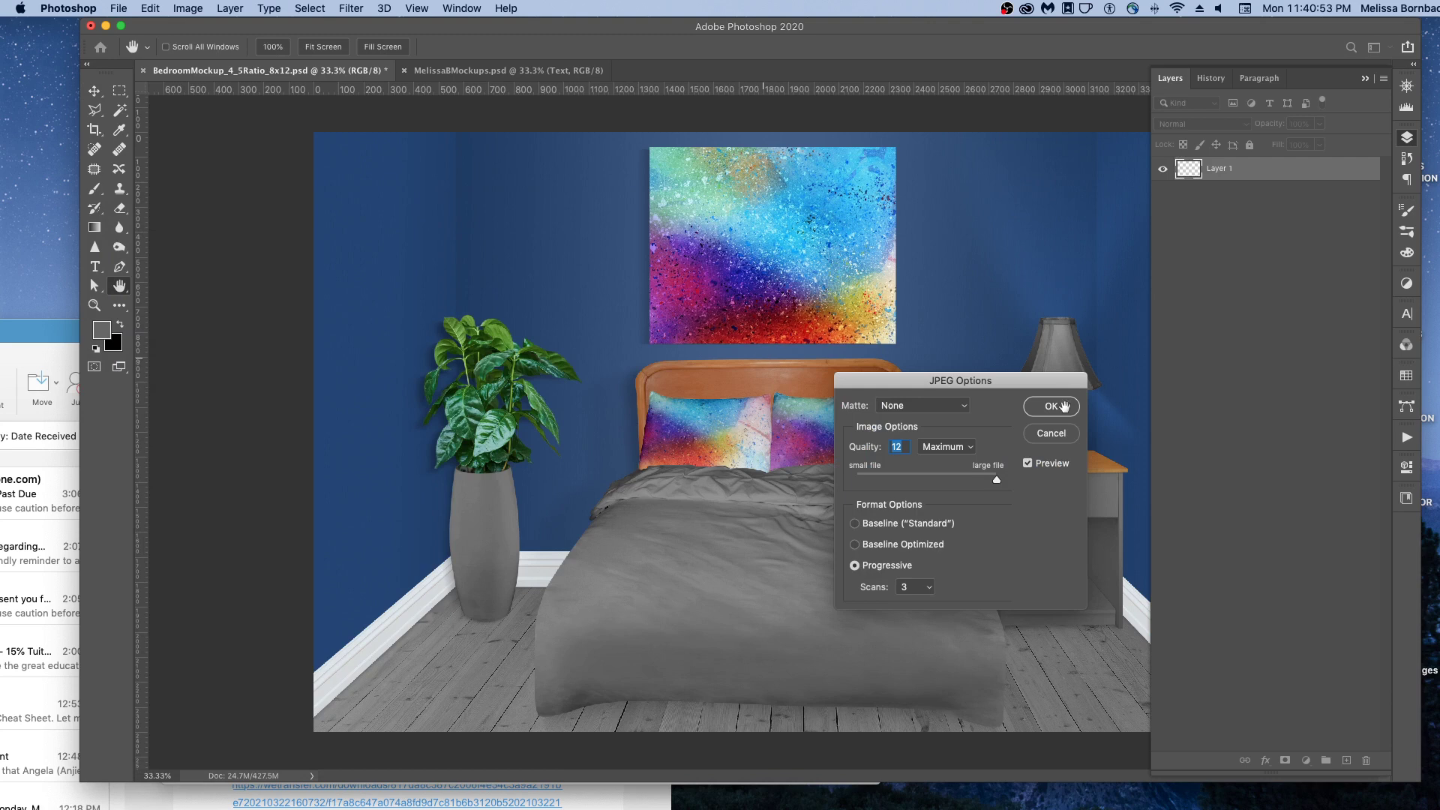
{"action": "key", "text": "Return"}
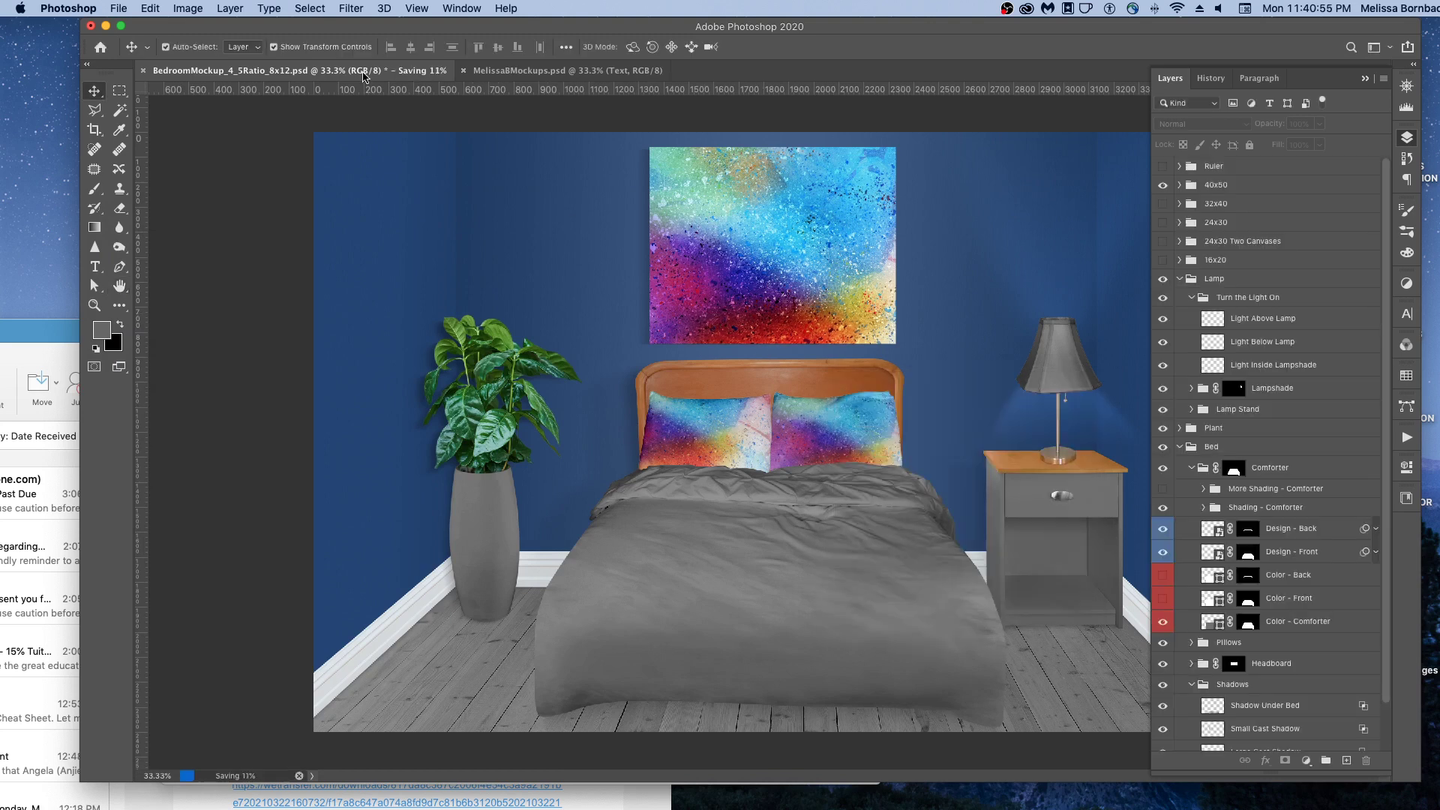
Step: Save the layered mockup in Photoshop format as BedroomMockup_4_5Ratio_design1.psd with Maximize Compatibility on
{"action": "left_click", "coordinate": [122, 8]}
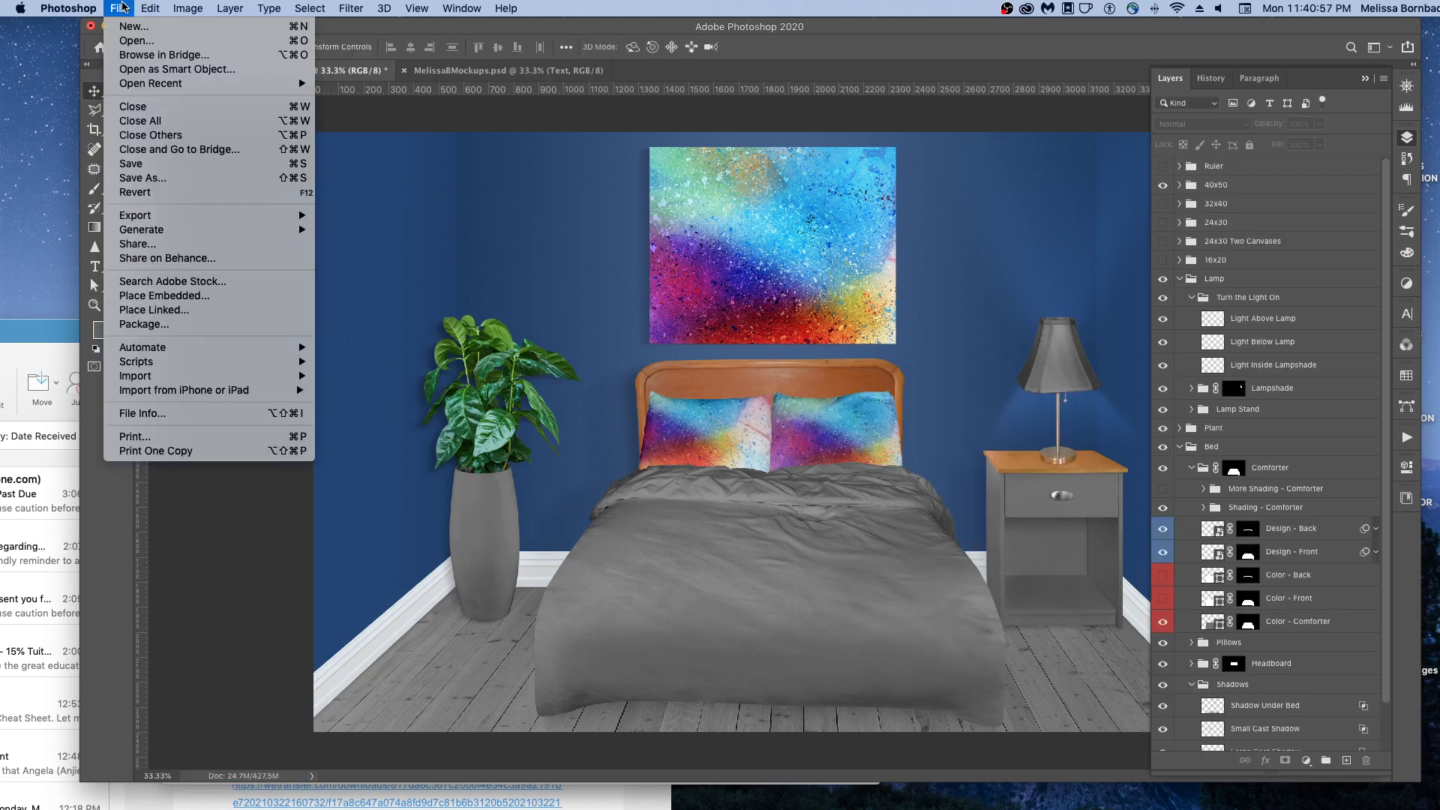
{"action": "left_click", "coordinate": [164, 180]}
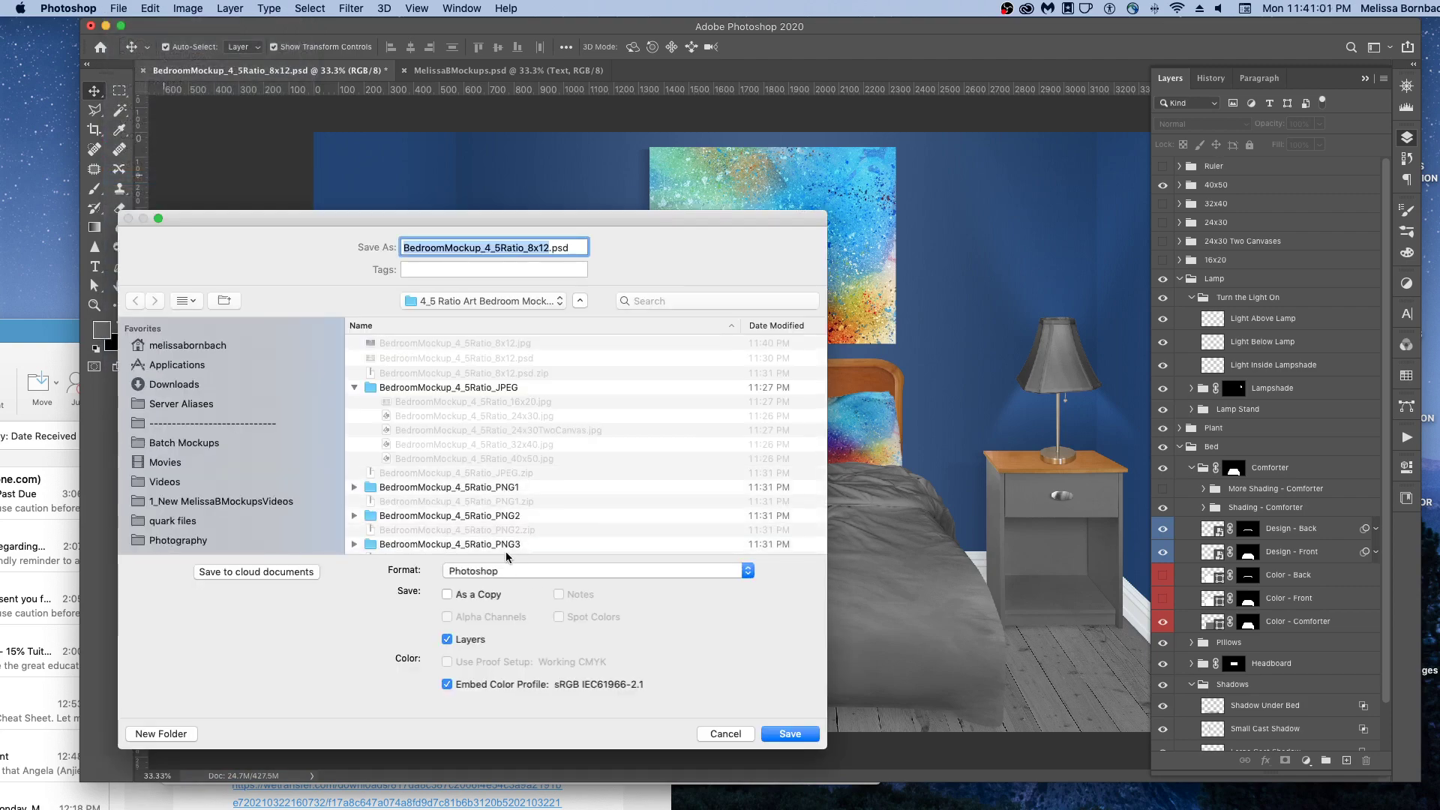
{"action": "left_click", "coordinate": [481, 573]}
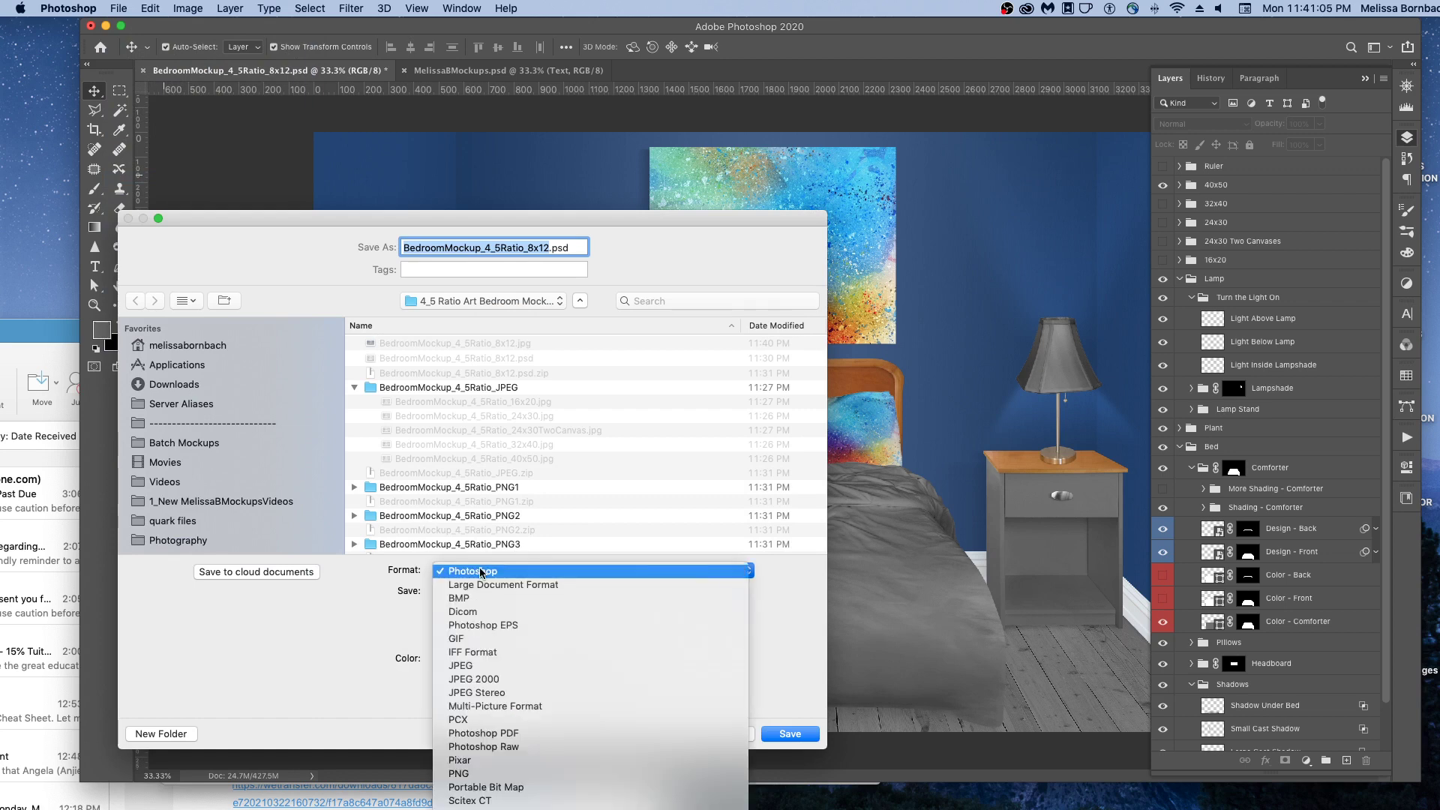
{"action": "left_click", "coordinate": [482, 573]}
{"action": "left_click_drag", "start_coordinate": [550, 248], "coordinate": [537, 247]}
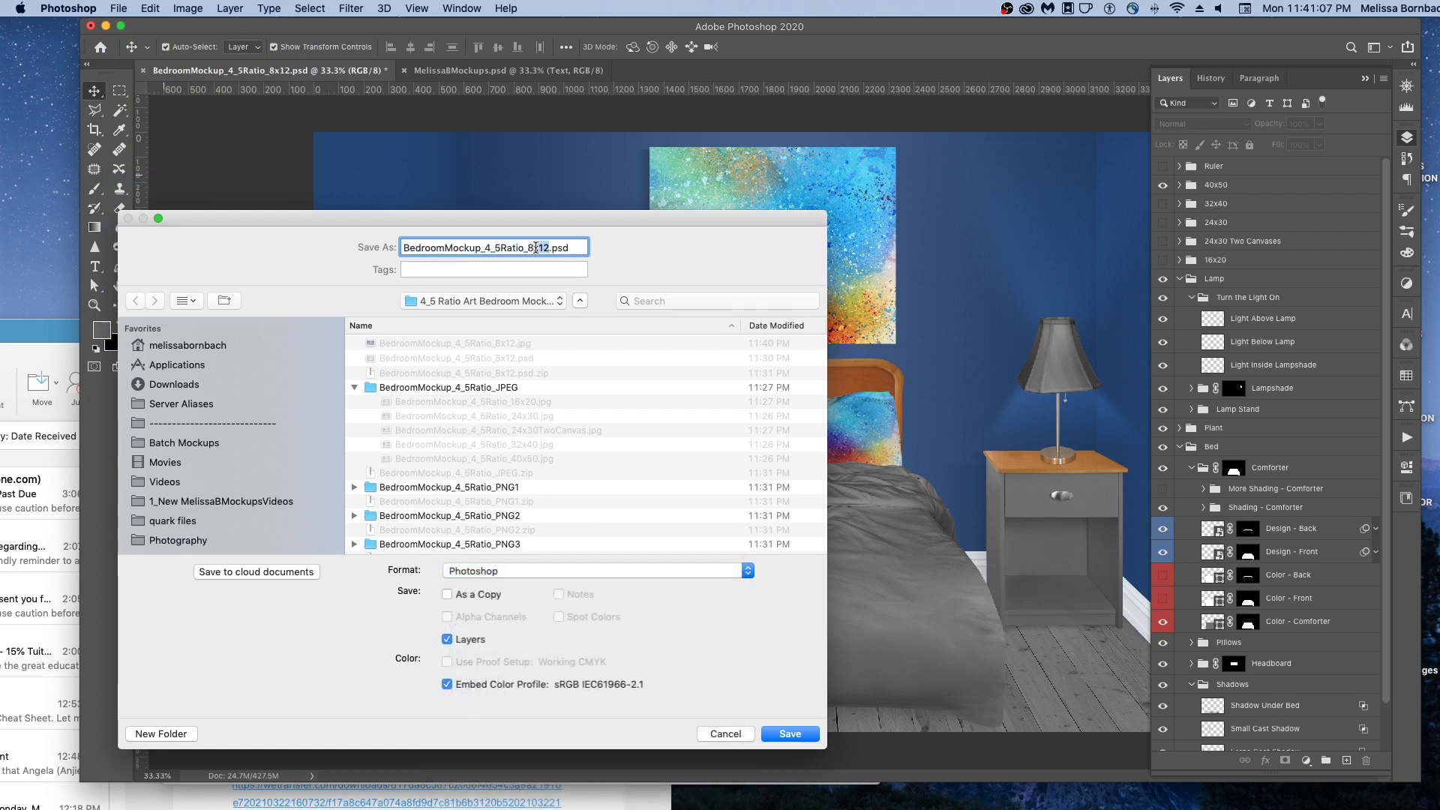
{"action": "key", "text": "BackSpace"}
{"action": "type", "text": "design"}
{"action": "left_click", "coordinate": [790, 734]}
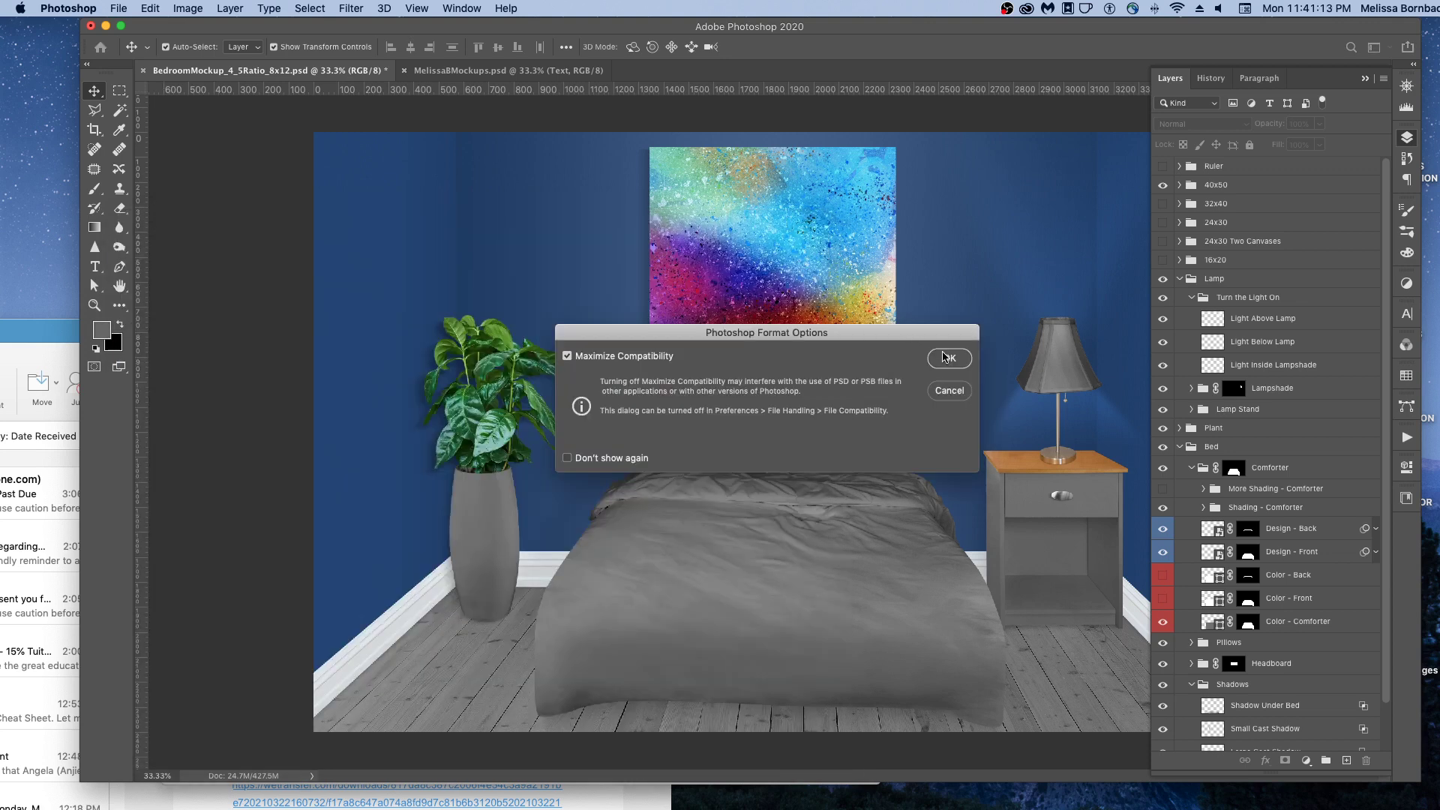
{"action": "left_click", "coordinate": [947, 359]}
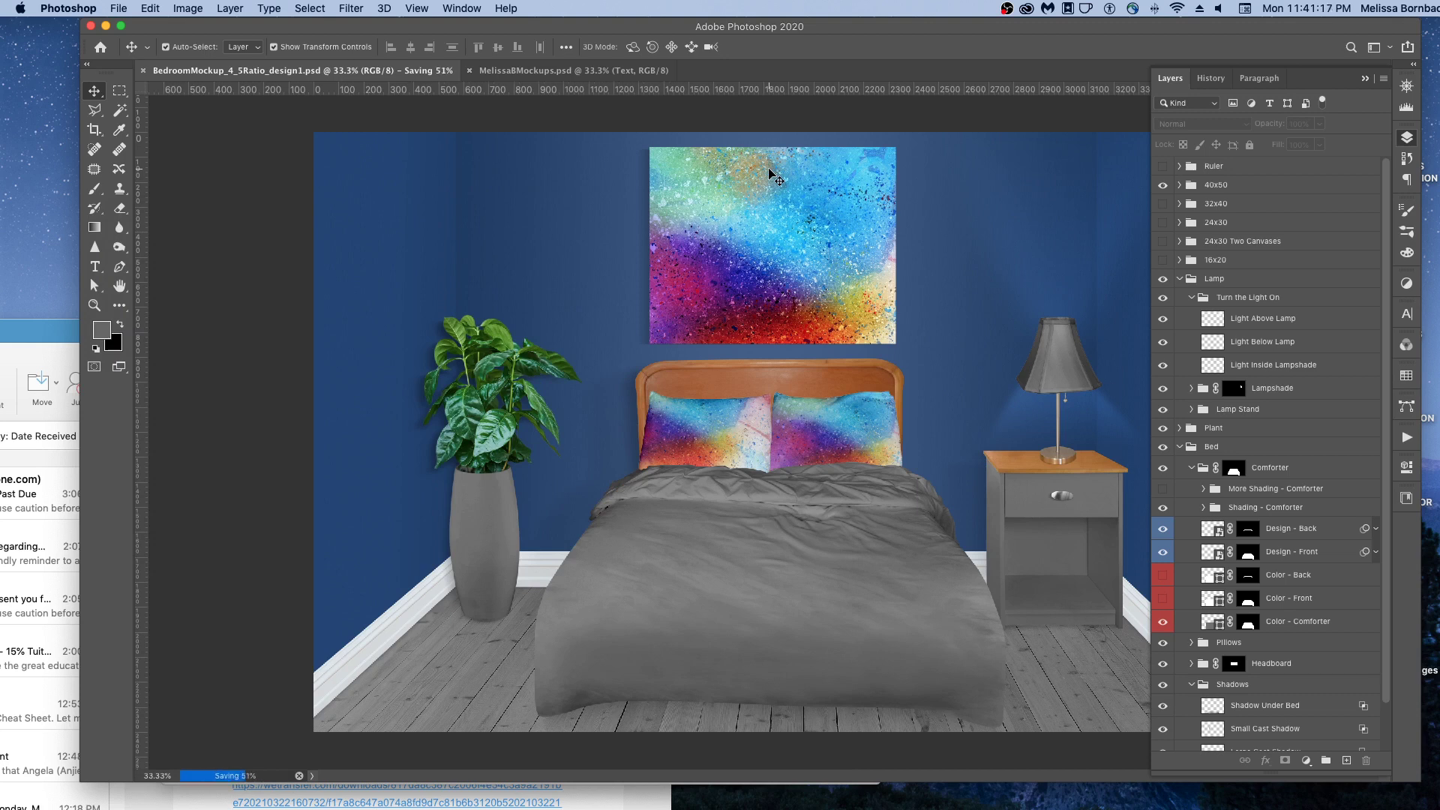
Step: Switch to the MelissaBMockups.psd document
{"action": "left_click", "coordinate": [548, 73]}
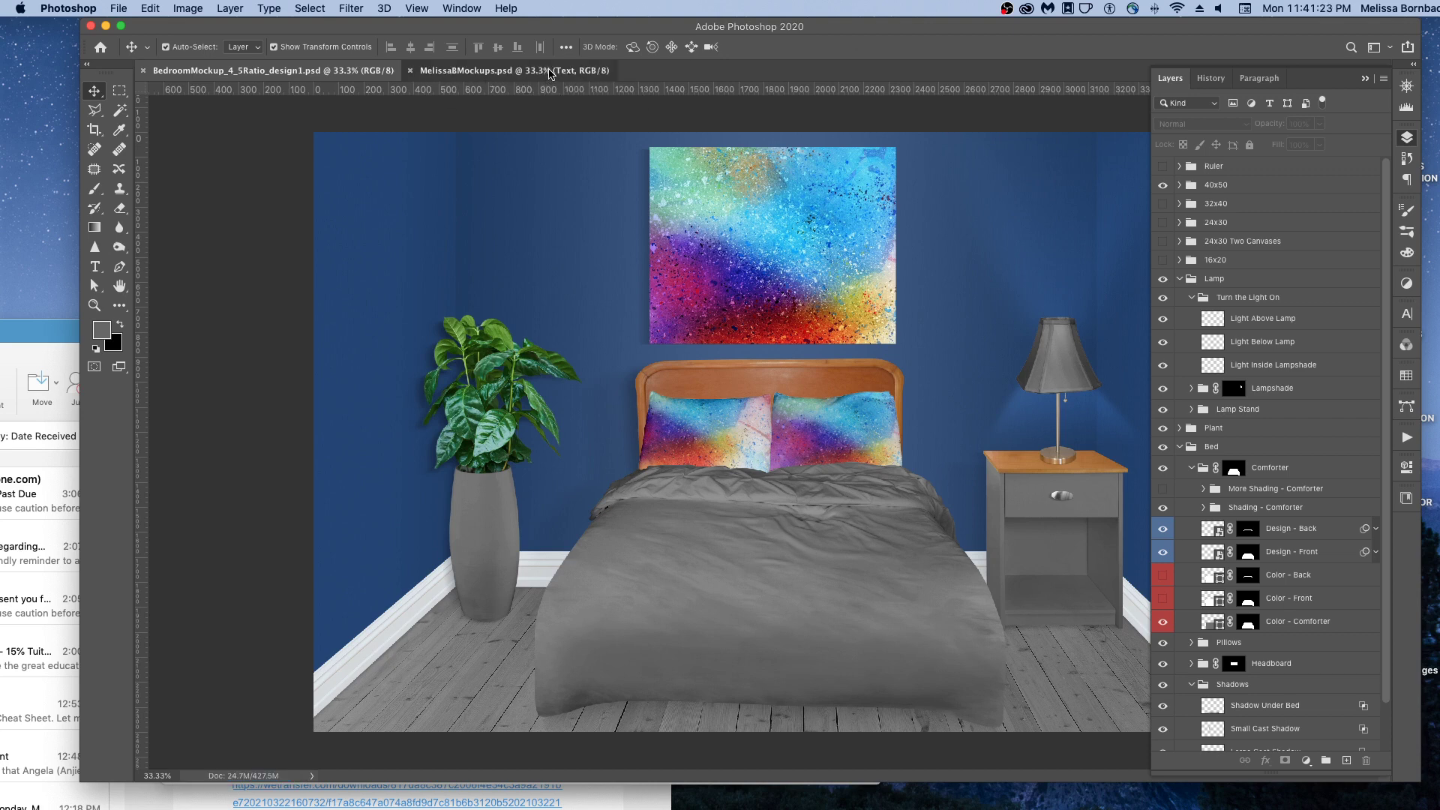